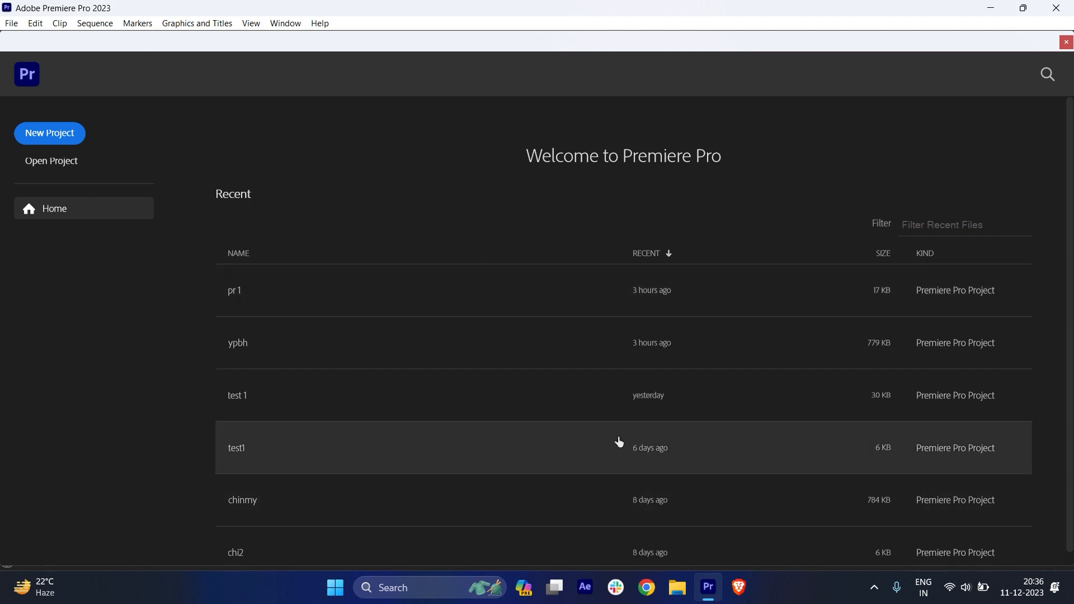
pyautogui.scroll(-1, 617, 440)
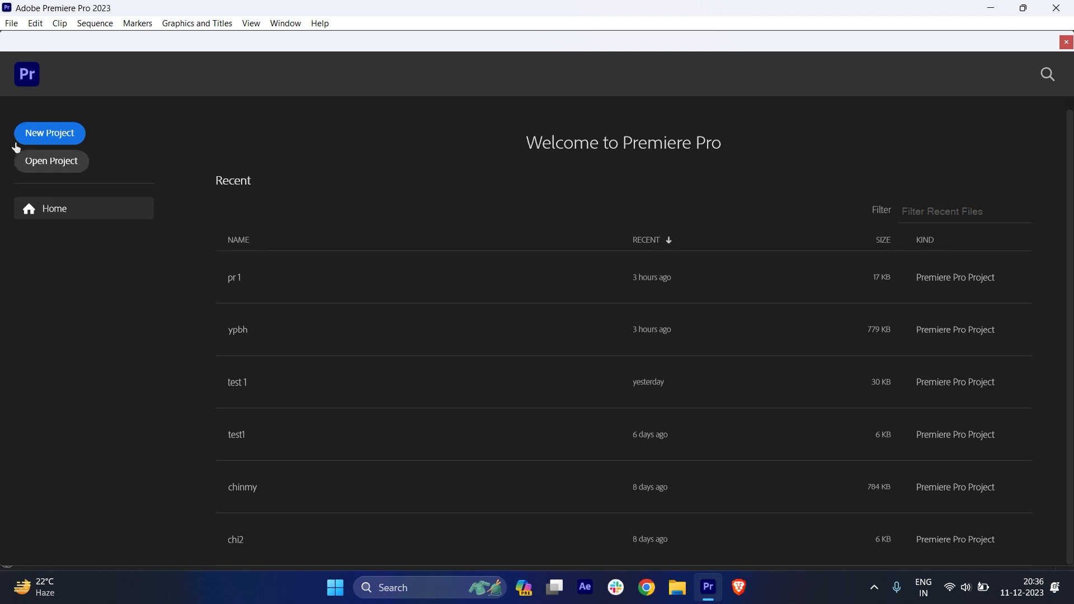
pyautogui.click(43, 167)
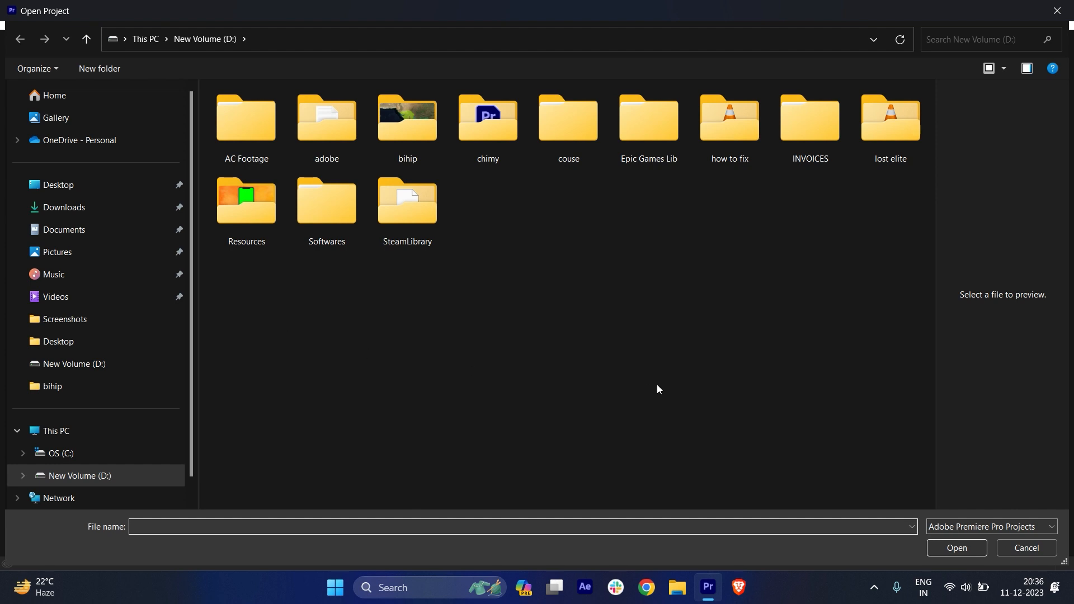
pyautogui.doubleClick(489, 117)
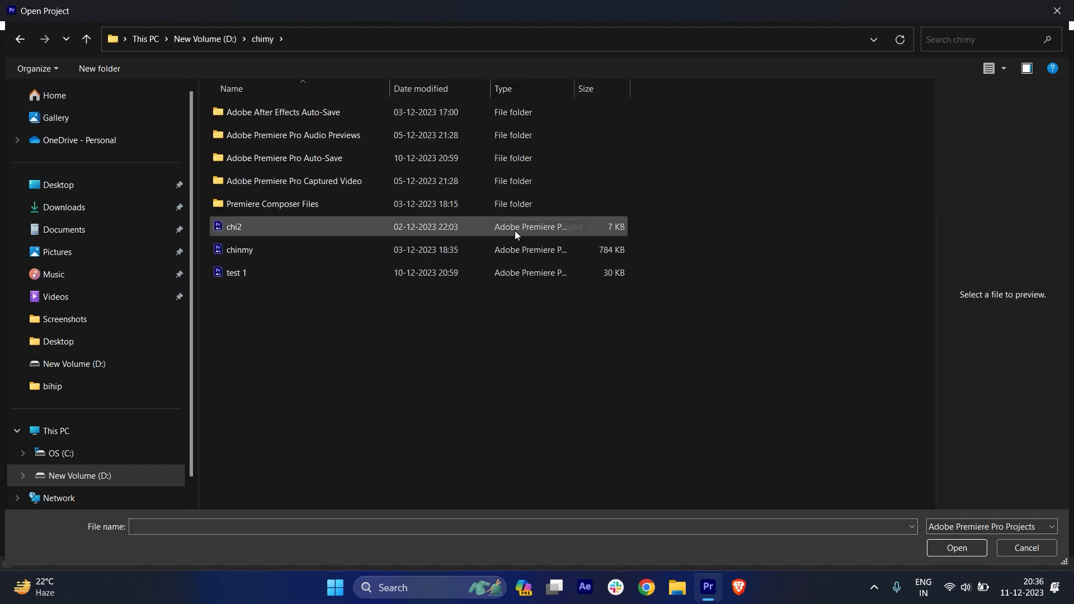
pyautogui.click(1067, 16)
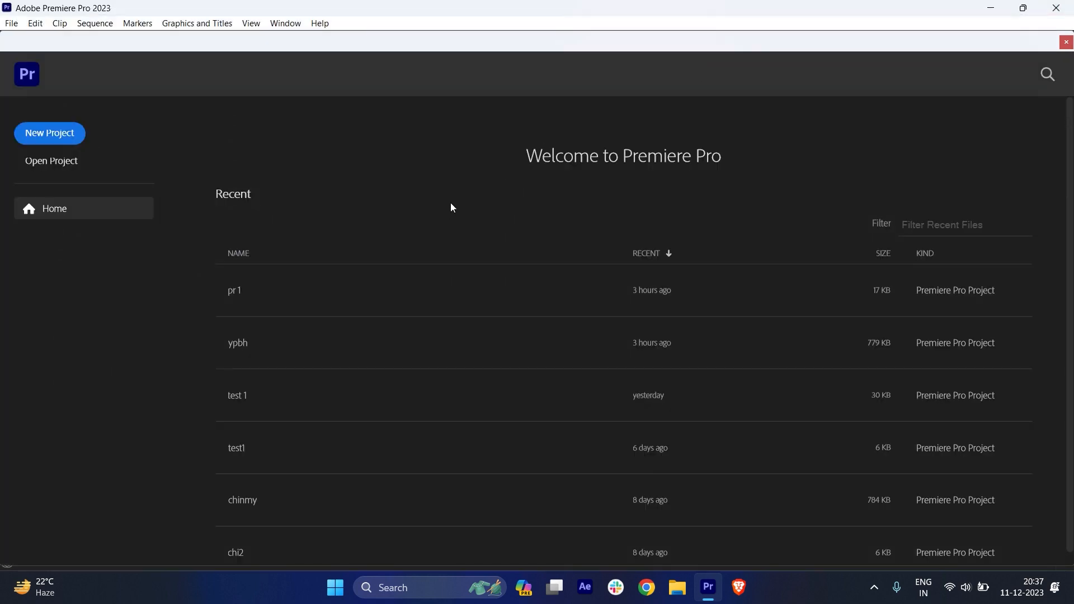
# Create a new project named pr_1 without selecting any media to import.
pyautogui.click(53, 140)
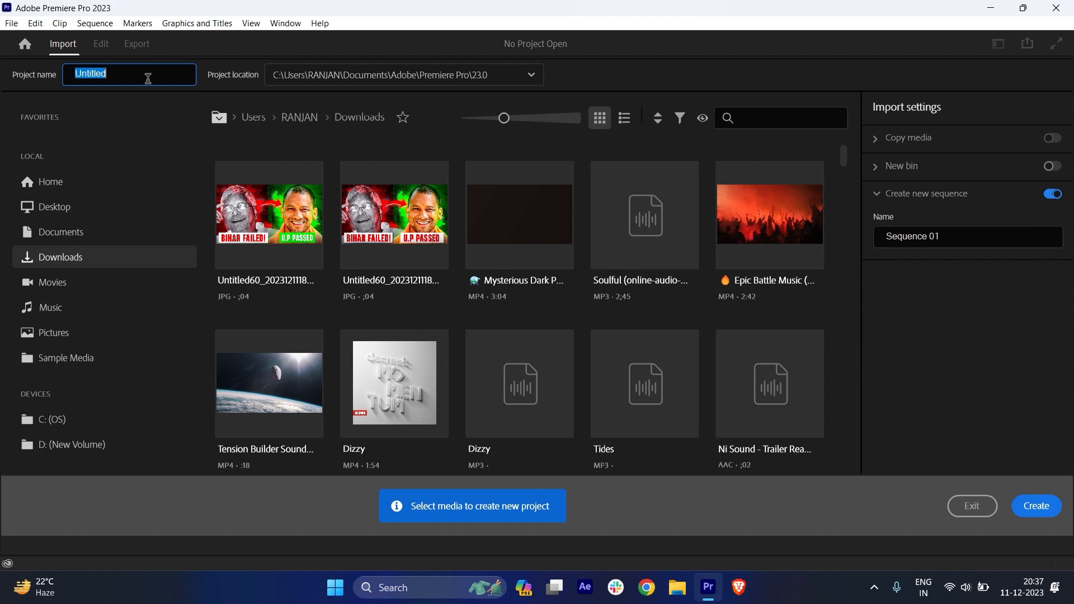
pyautogui.write('p')
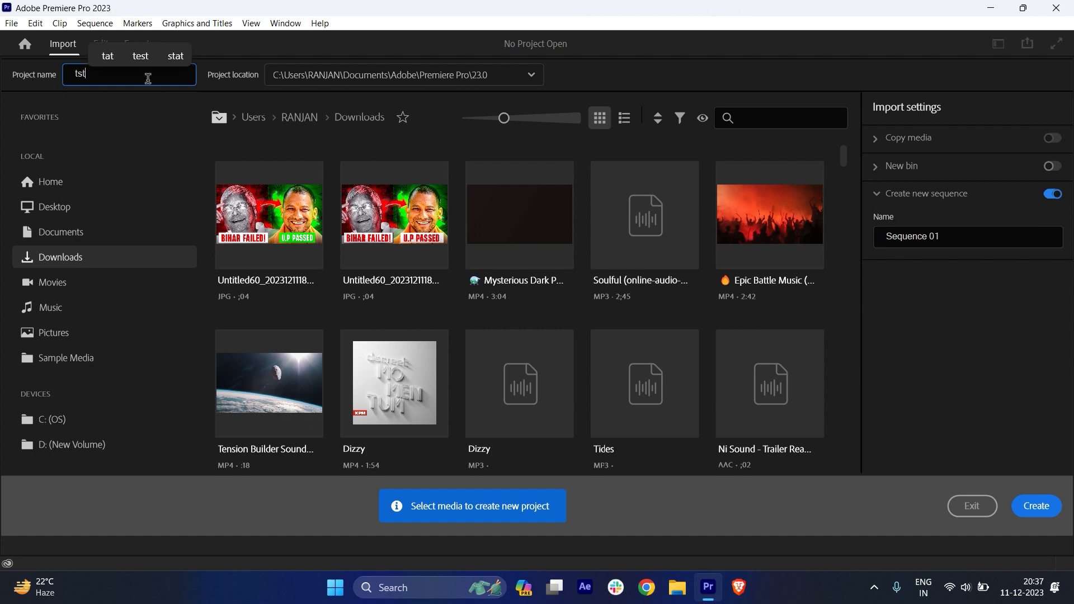
pyautogui.write('r_1')
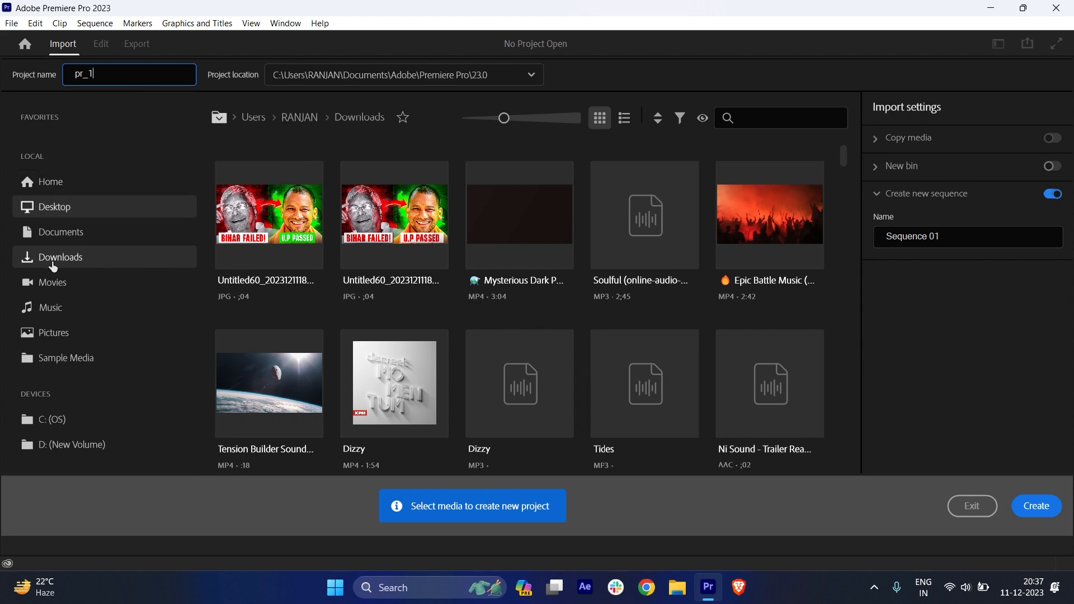
pyautogui.scroll(-5, 411, 342)
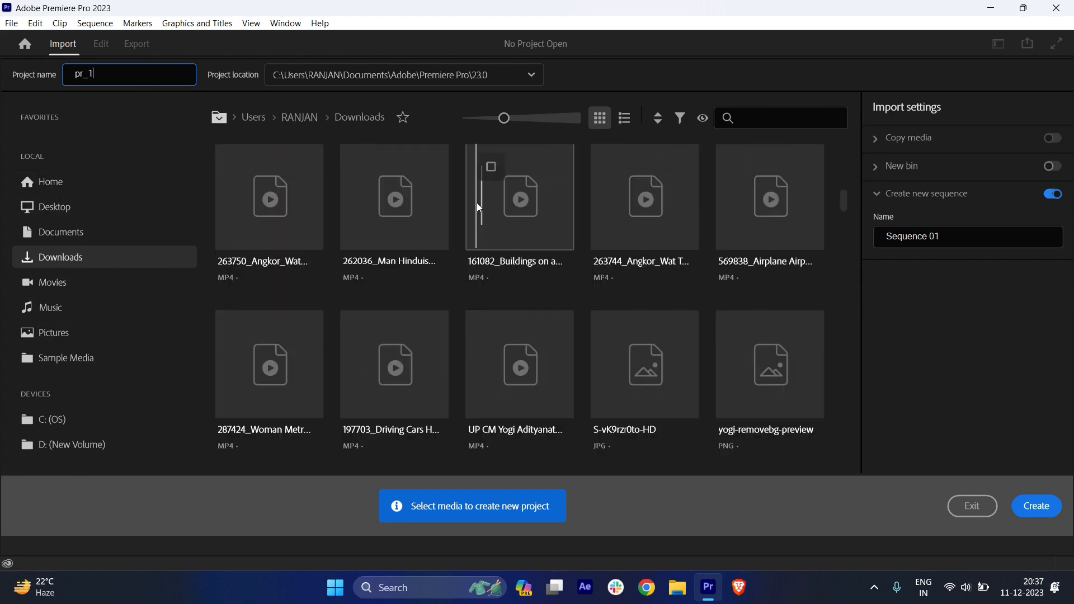
pyautogui.scroll(6, 530, 212)
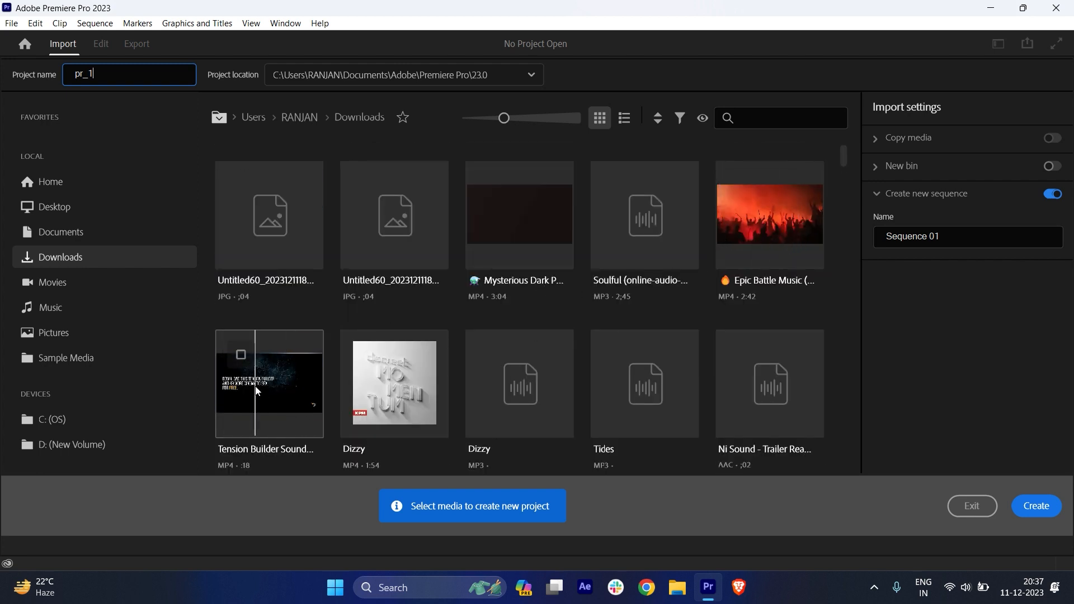
pyautogui.scroll(-8, 280, 385)
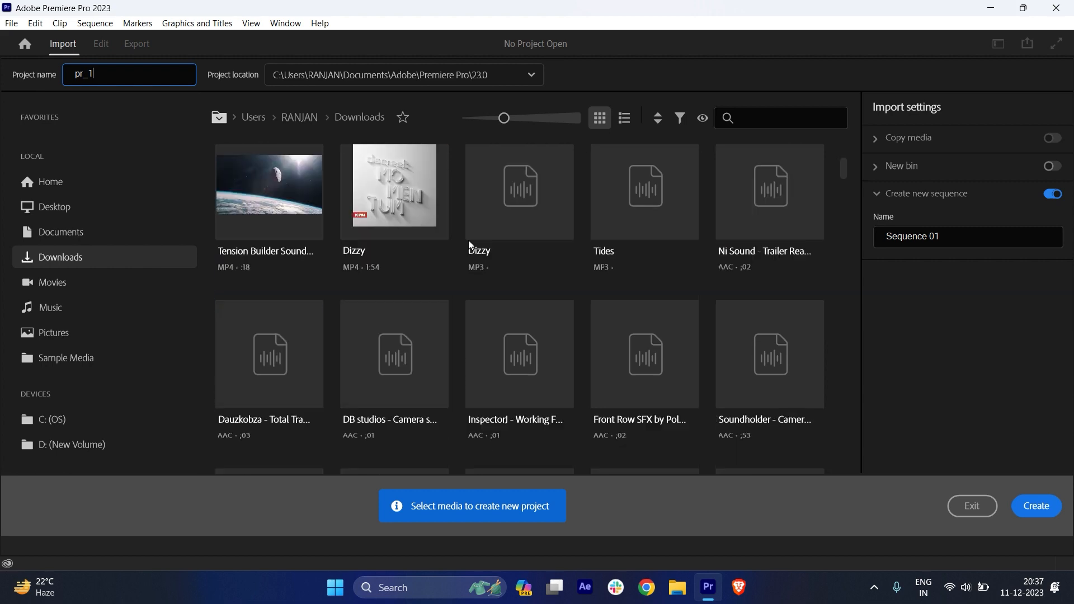
pyautogui.click(532, 124)
pyautogui.moveTo(532, 125); pyautogui.dragTo(500, 118)
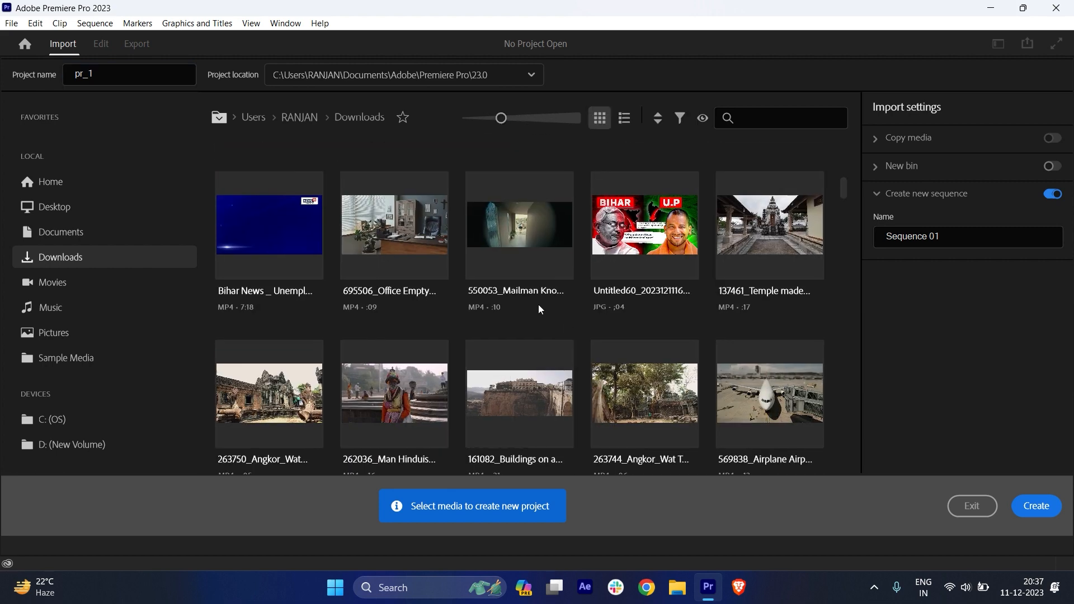
pyautogui.click(1037, 507)
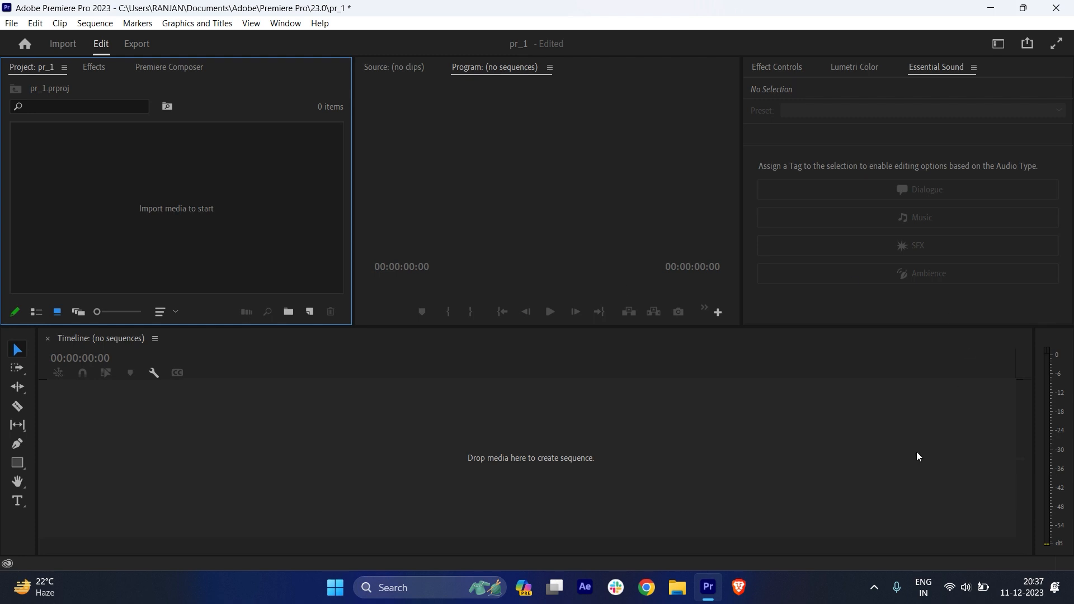
pyautogui.click(581, 397)
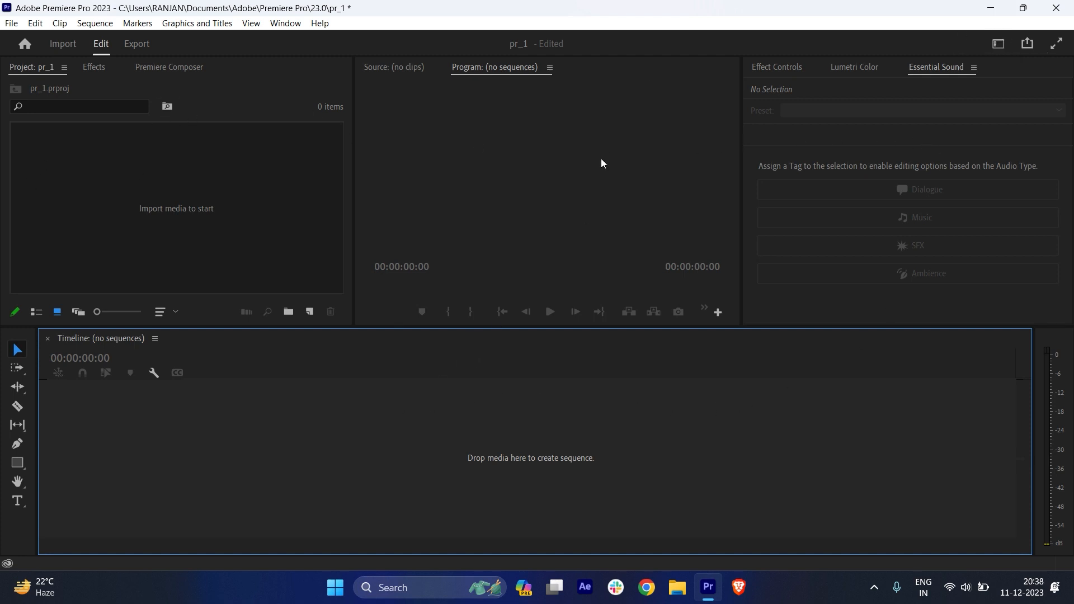
pyautogui.click(612, 173)
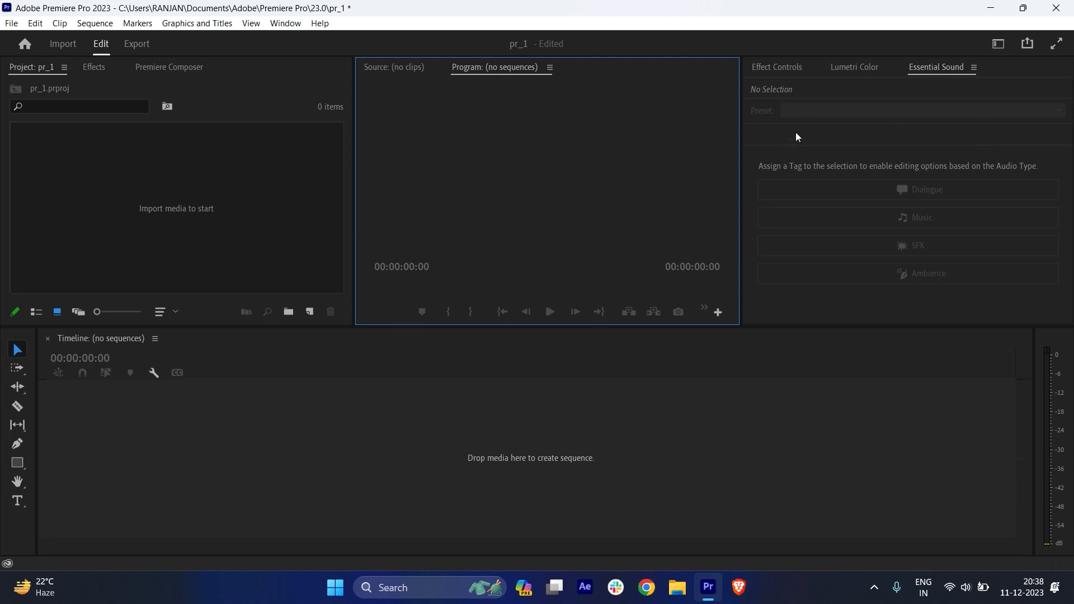
# Switch the workspace layout to Editing.
pyautogui.click(999, 44)
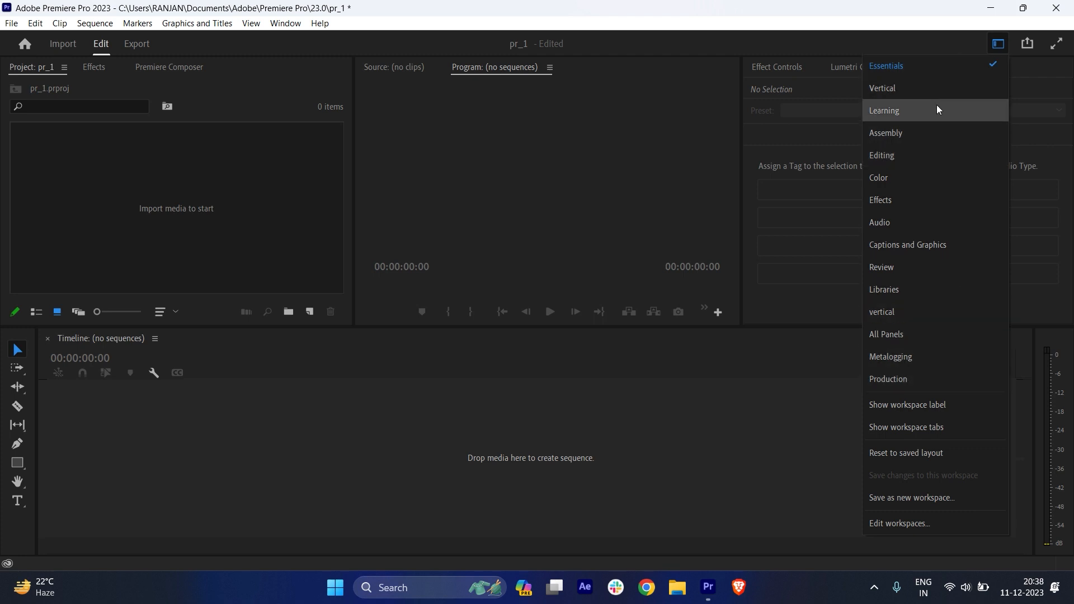
pyautogui.click(899, 155)
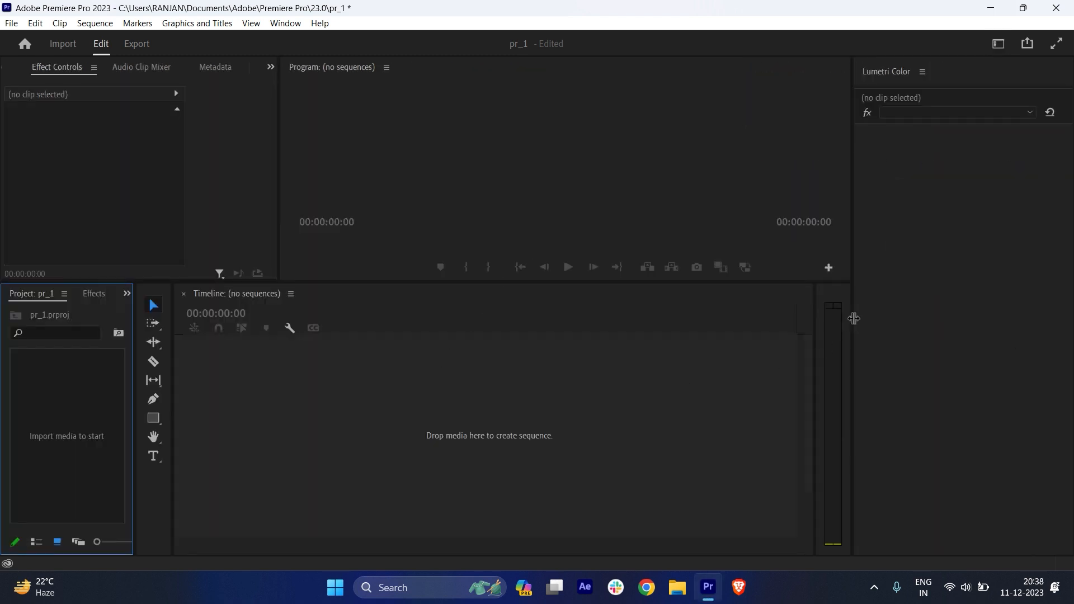
# Try the Color workspace layout and return to the Editing workspace.
pyautogui.click(999, 43)
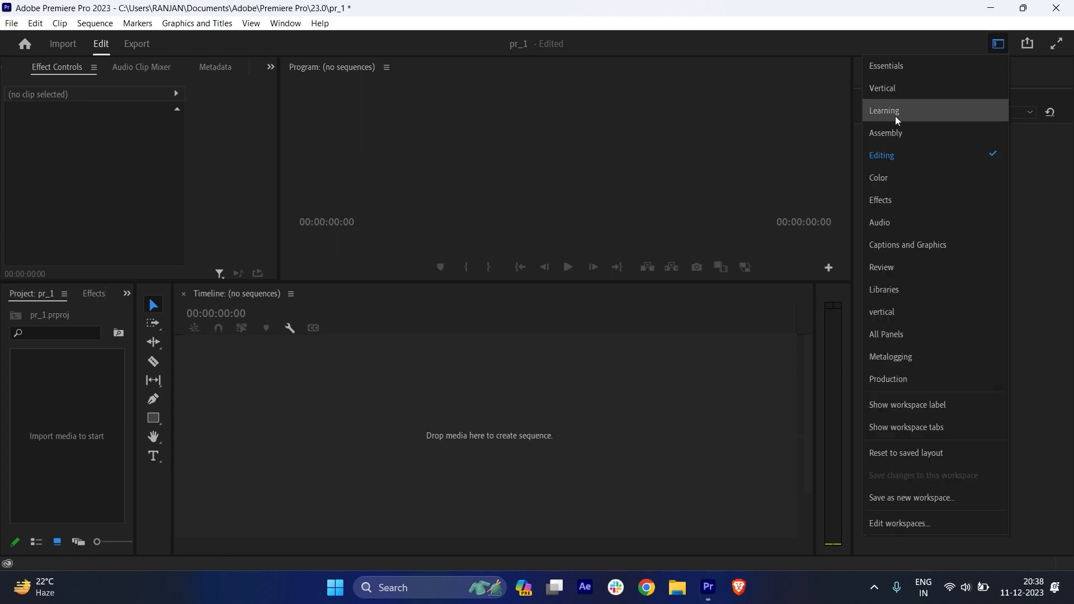
pyautogui.click(885, 178)
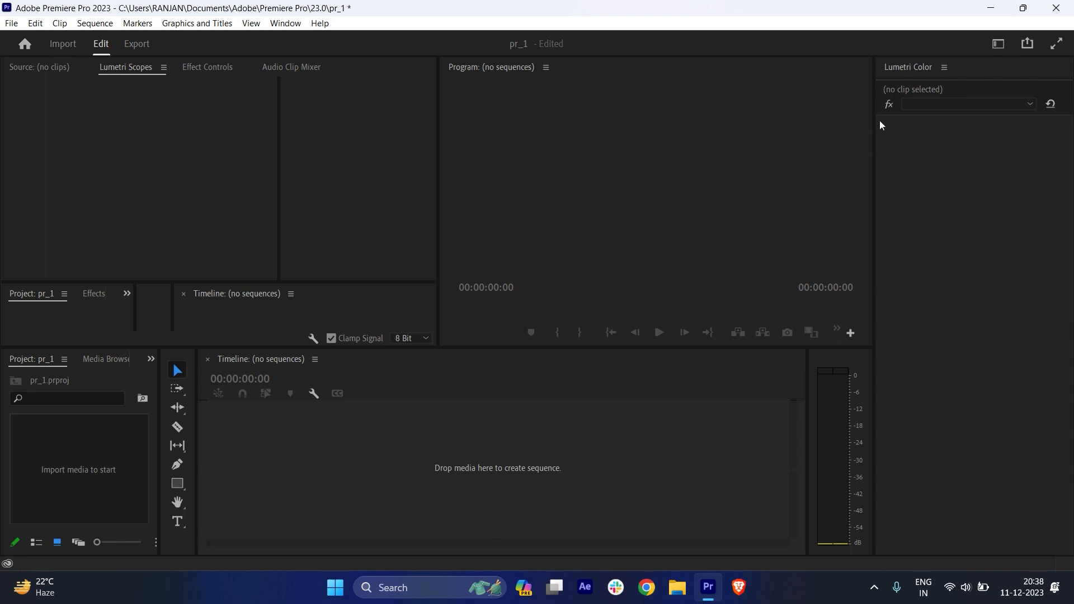
pyautogui.click(998, 44)
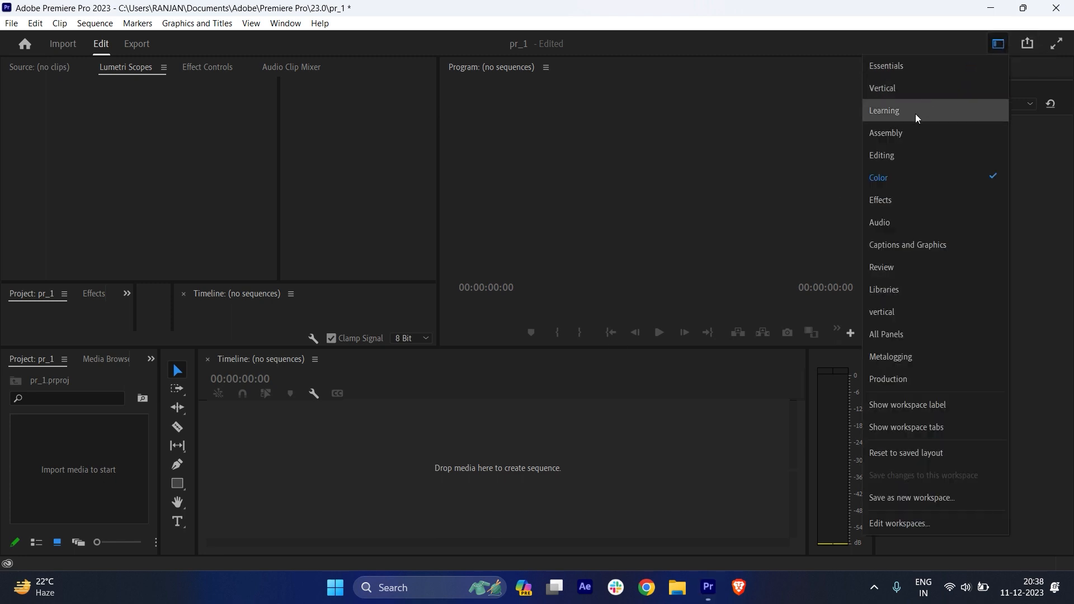
pyautogui.click(916, 115)
pyautogui.click(999, 43)
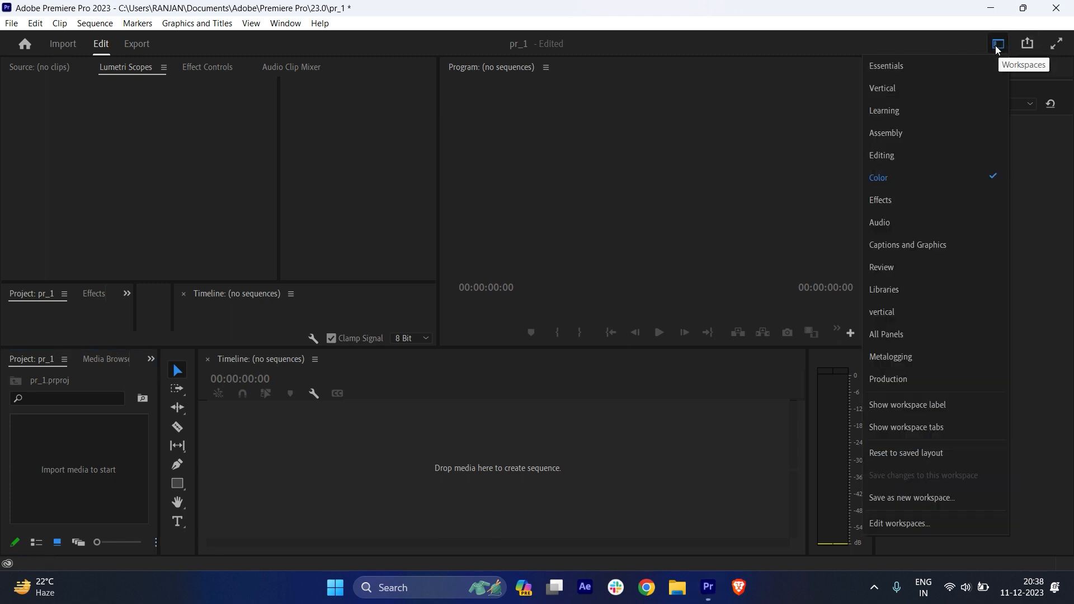
pyautogui.click(887, 155)
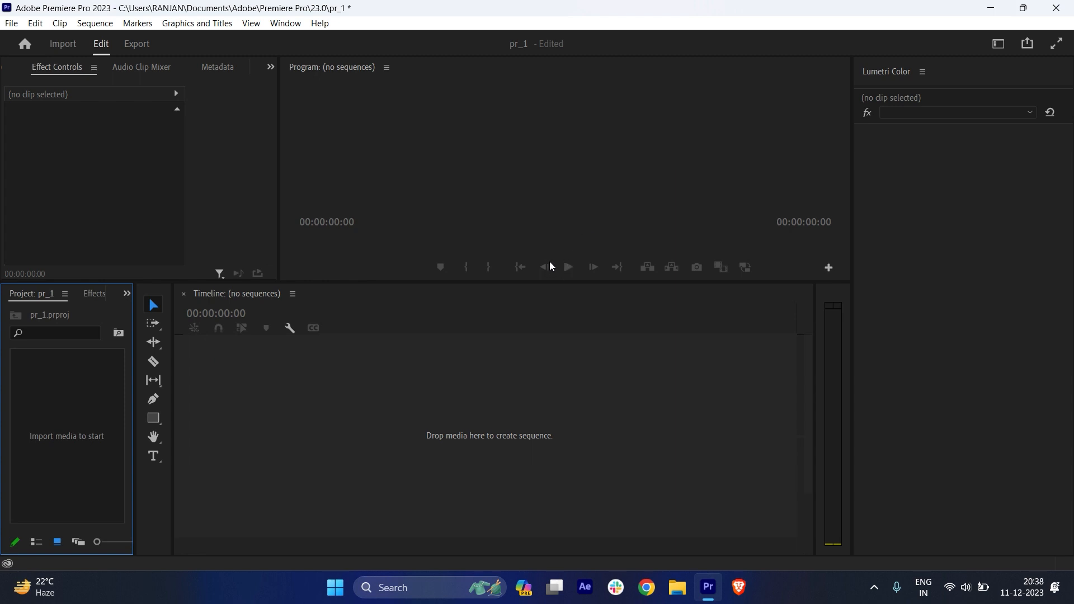
pyautogui.click(419, 432)
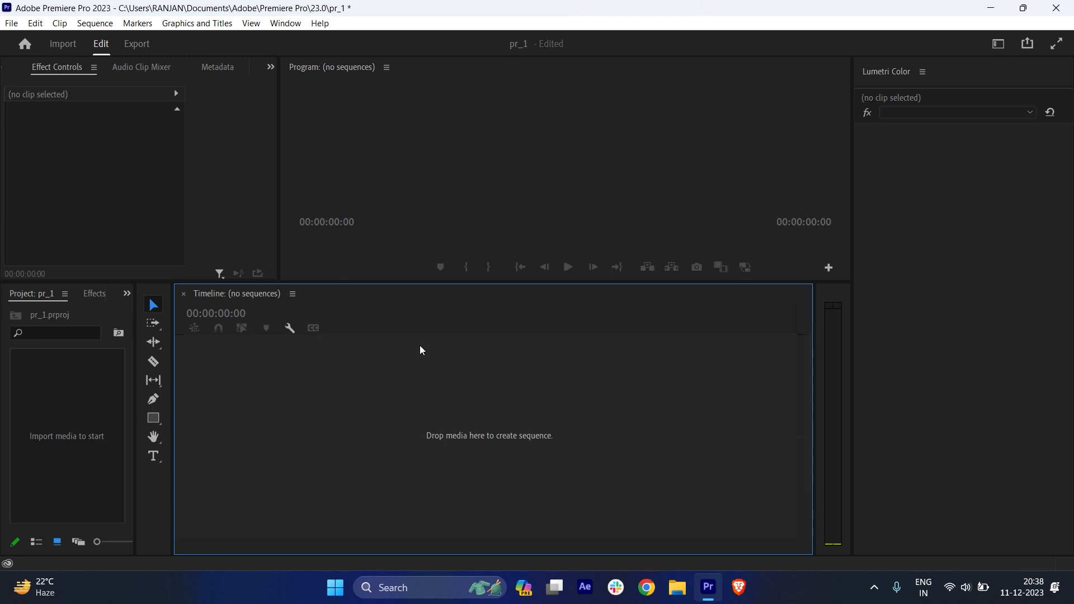
pyautogui.click(95, 23)
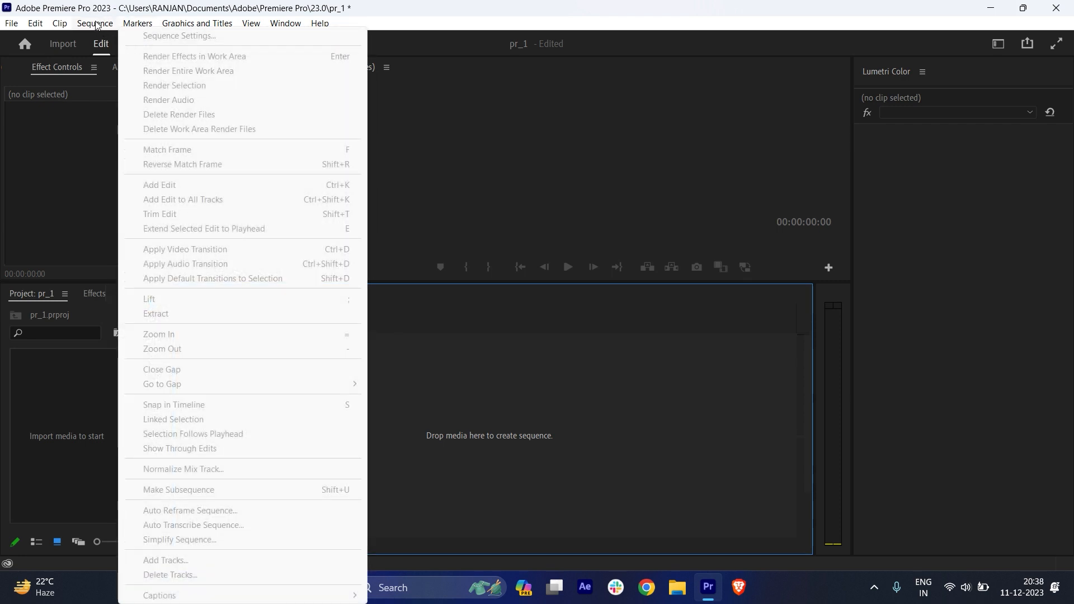
pyautogui.moveTo(130, 26)
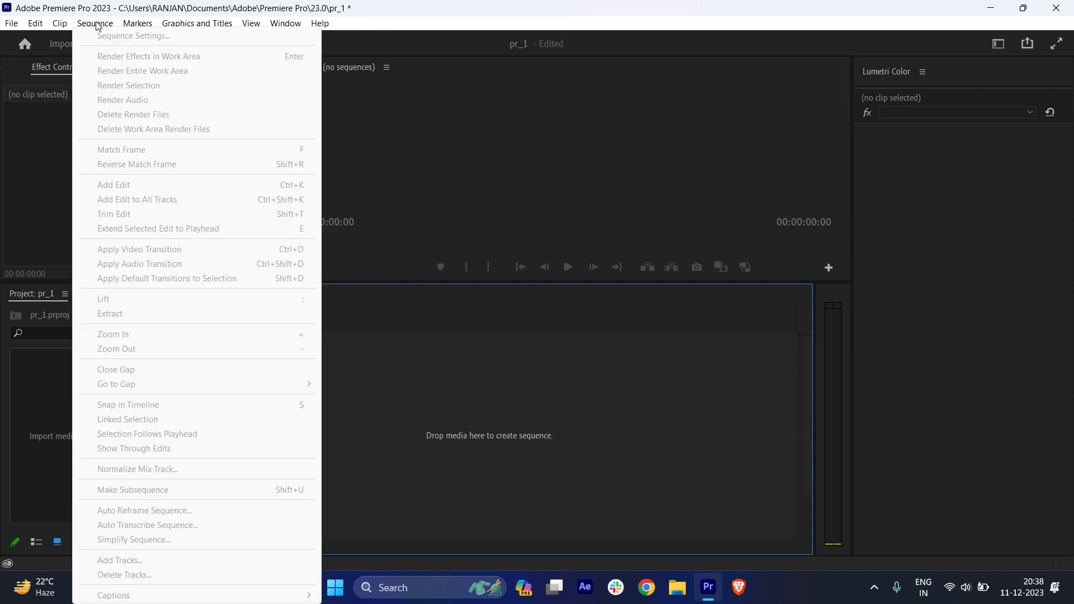
pyautogui.click(563, 374)
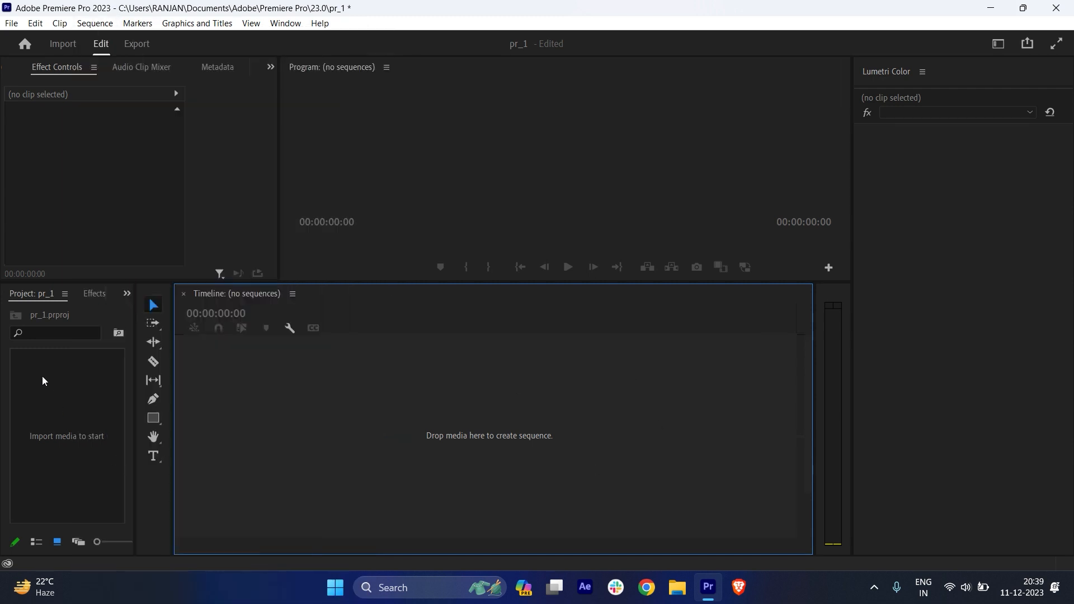
# Widen the project media area beside the timeline.
pyautogui.moveTo(136, 393); pyautogui.dragTo(190, 393)
# Create a sequence from the Digital SLR 1080p preset DSLR 1080p30, and delete that sequence from the project.
pyautogui.rightClick(78, 395)
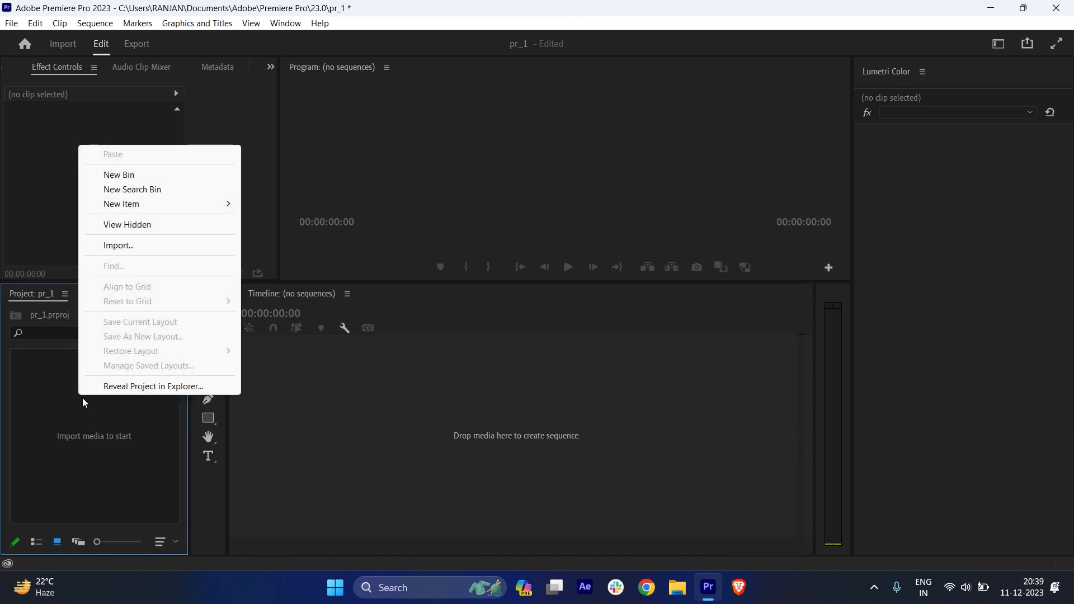
pyautogui.moveTo(136, 204)
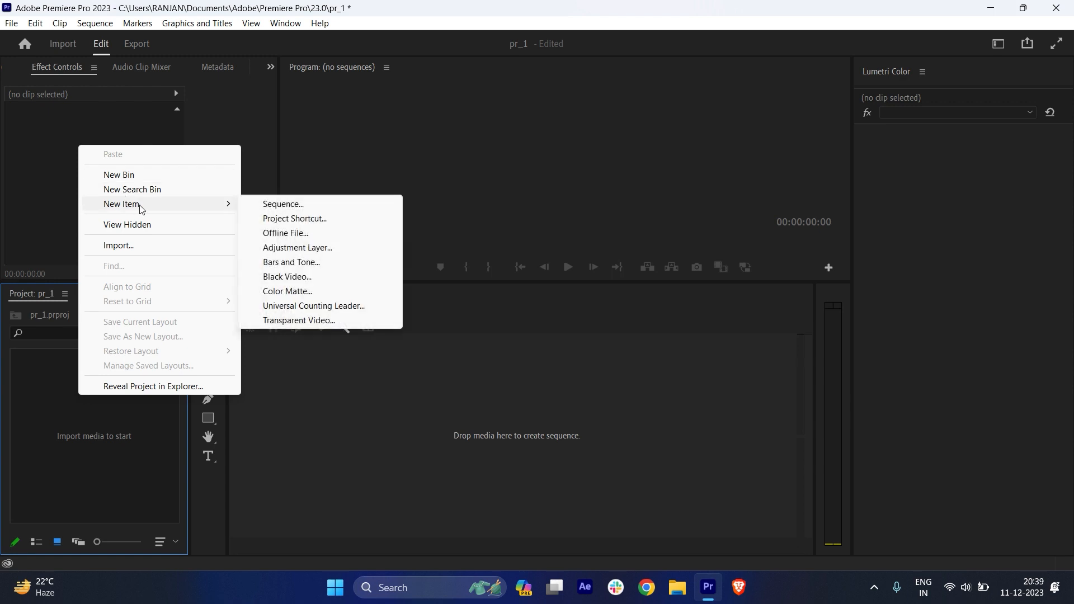
pyautogui.click(247, 203)
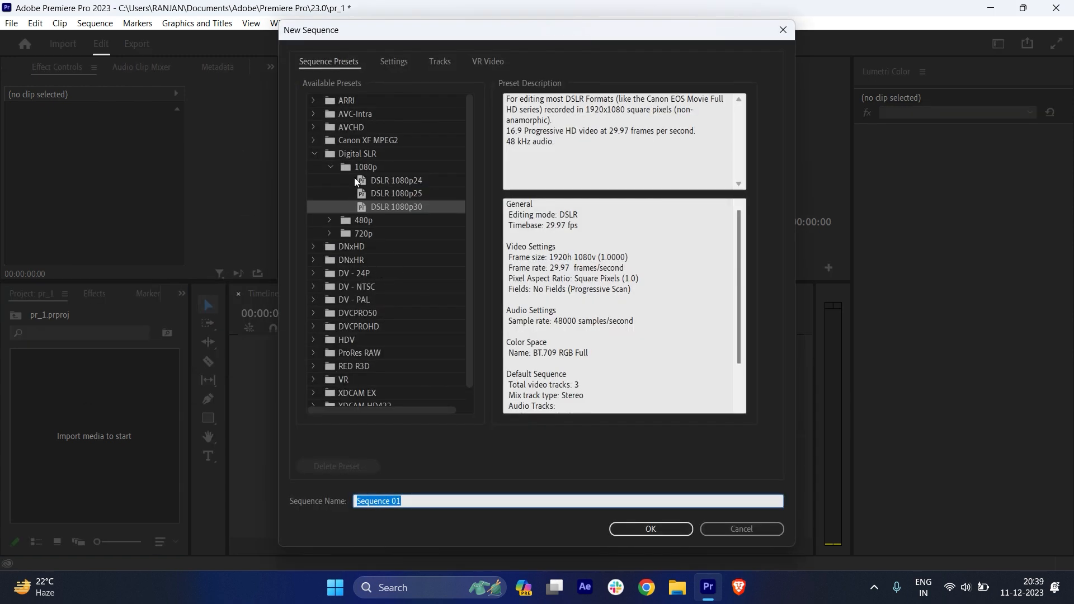
pyautogui.click(329, 168)
pyautogui.click(314, 154)
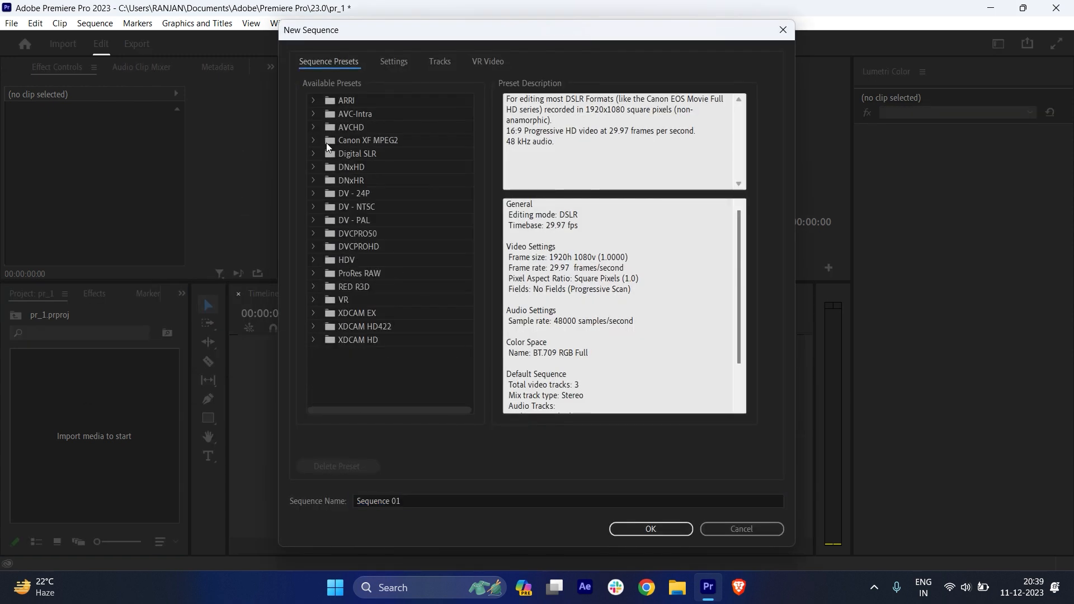
pyautogui.click(349, 158)
pyautogui.click(312, 152)
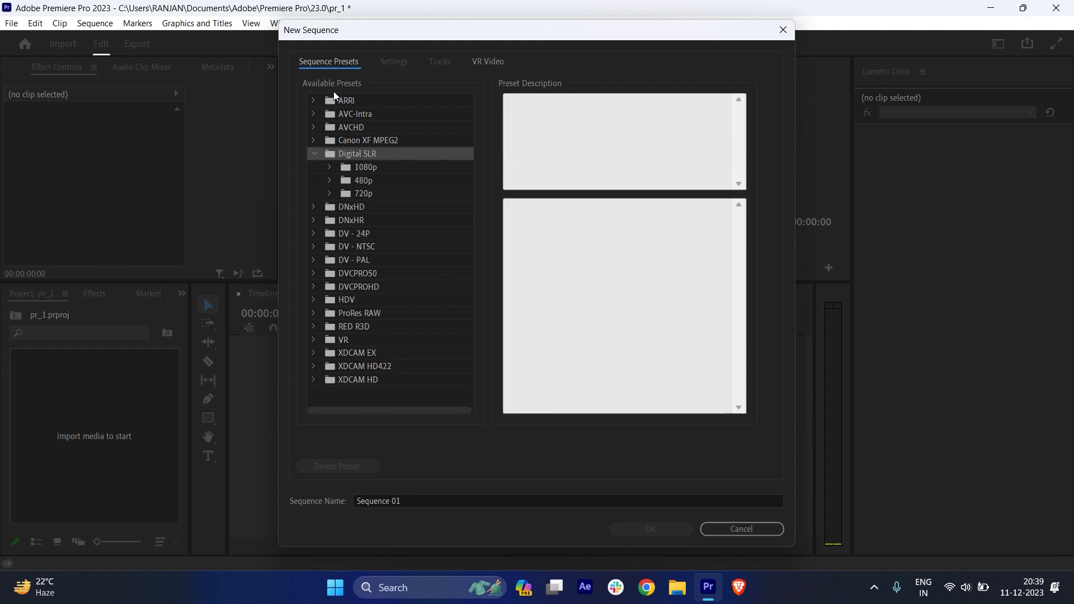
pyautogui.click(329, 167)
pyautogui.click(362, 169)
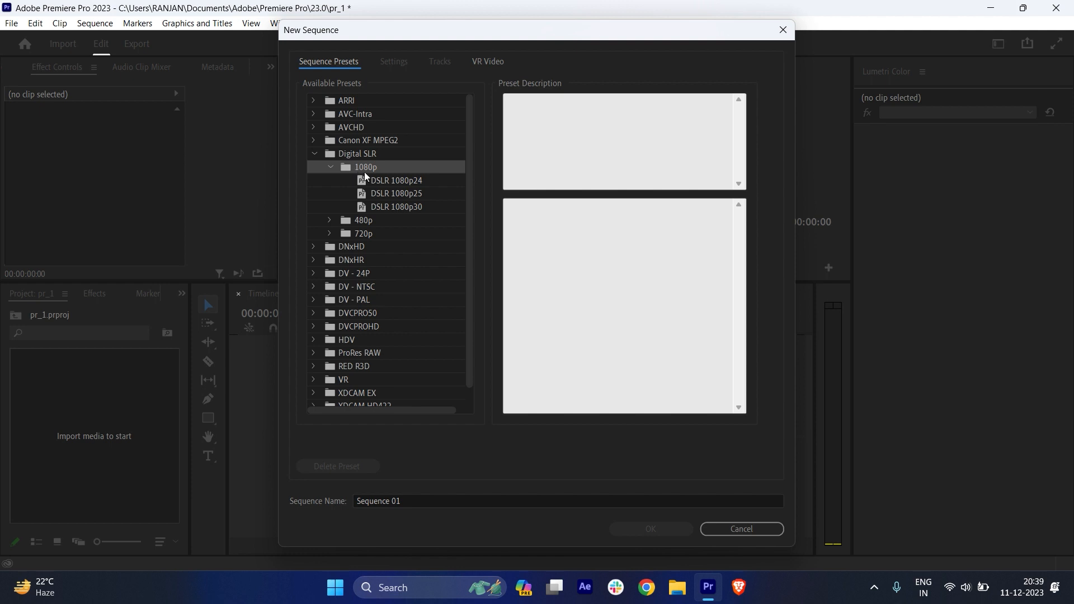
pyautogui.click(409, 208)
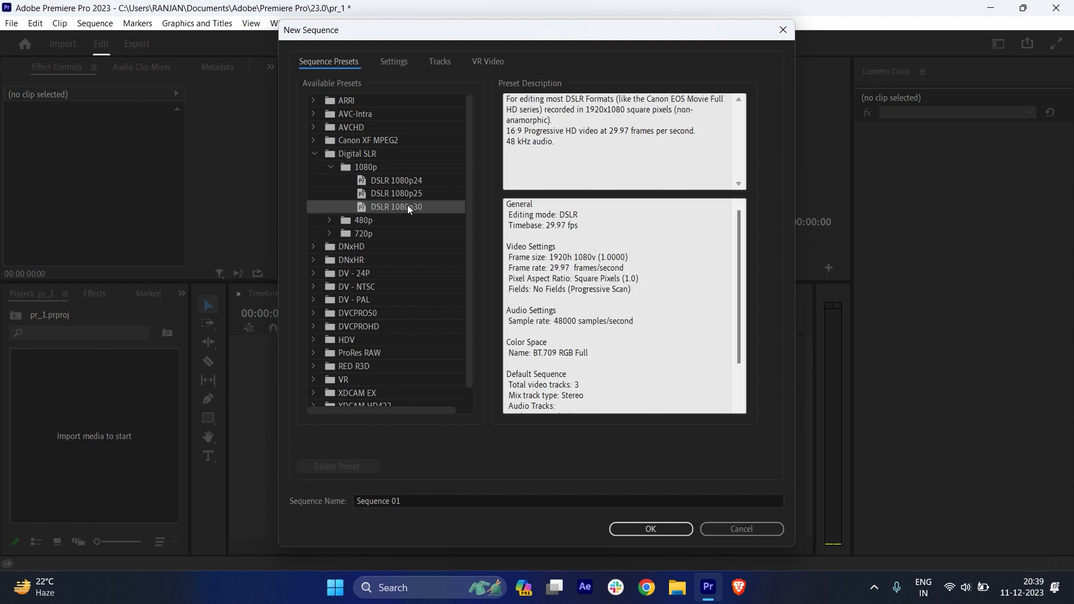
pyautogui.click(651, 529)
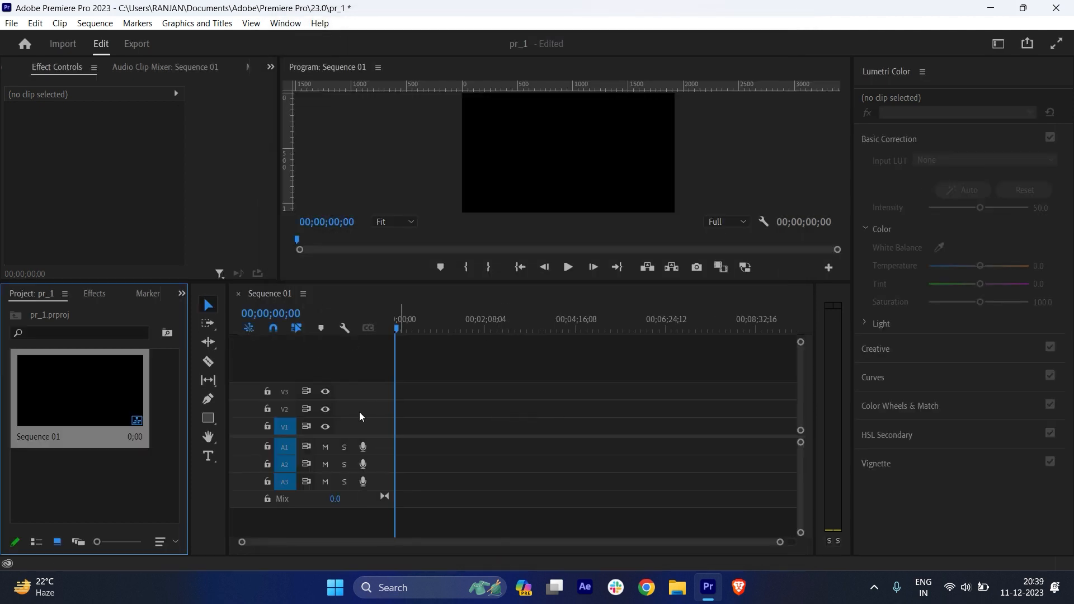
pyautogui.press('Delete')
# Start a new sequence in the project and set its editing mode to Custom.
pyautogui.rightClick(71, 401)
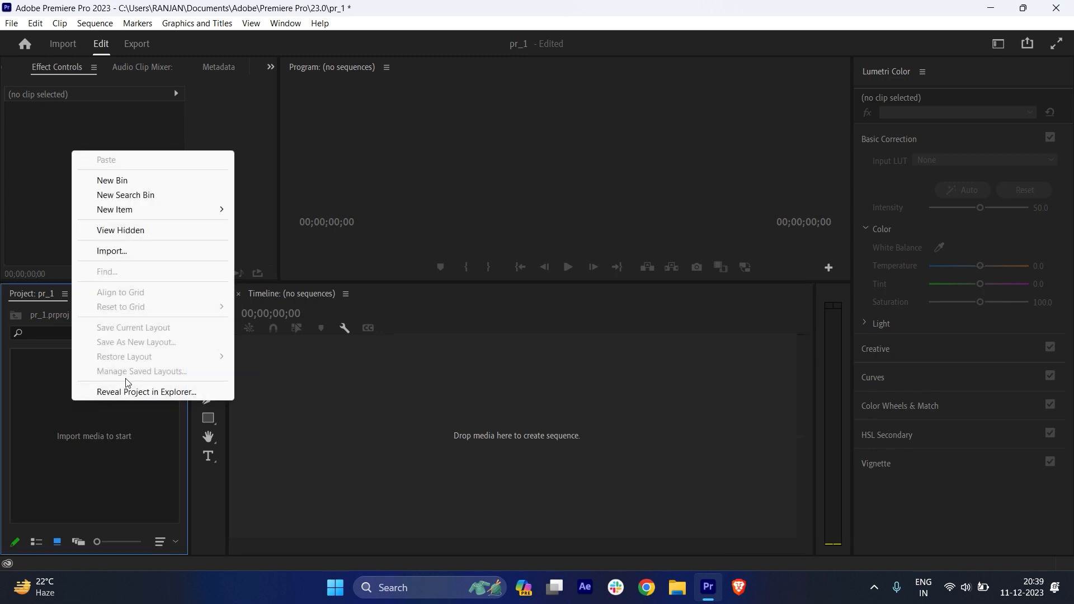
pyautogui.moveTo(160, 210)
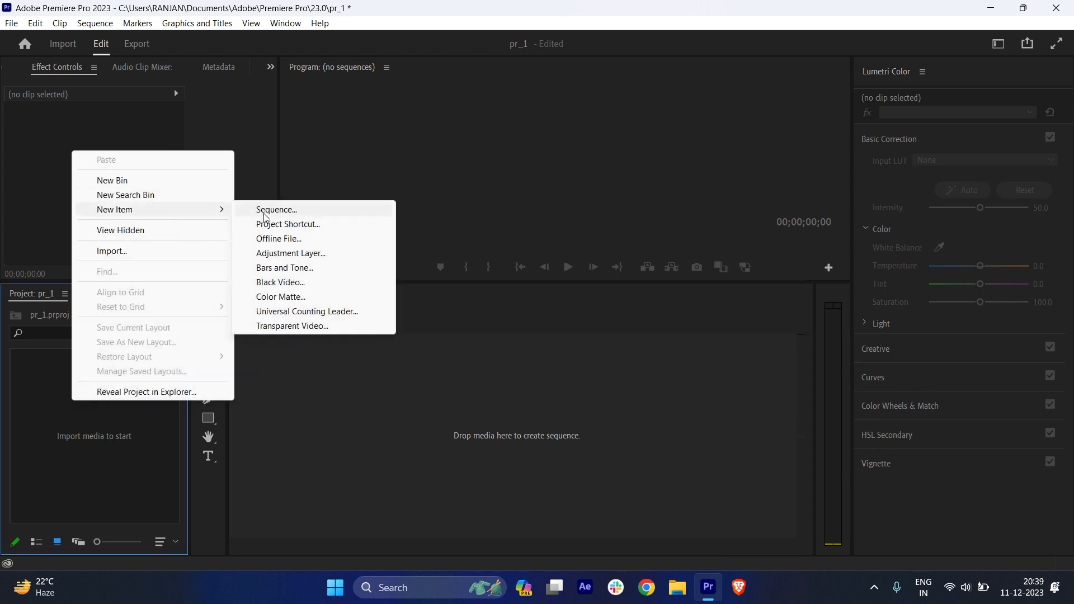
pyautogui.click(246, 210)
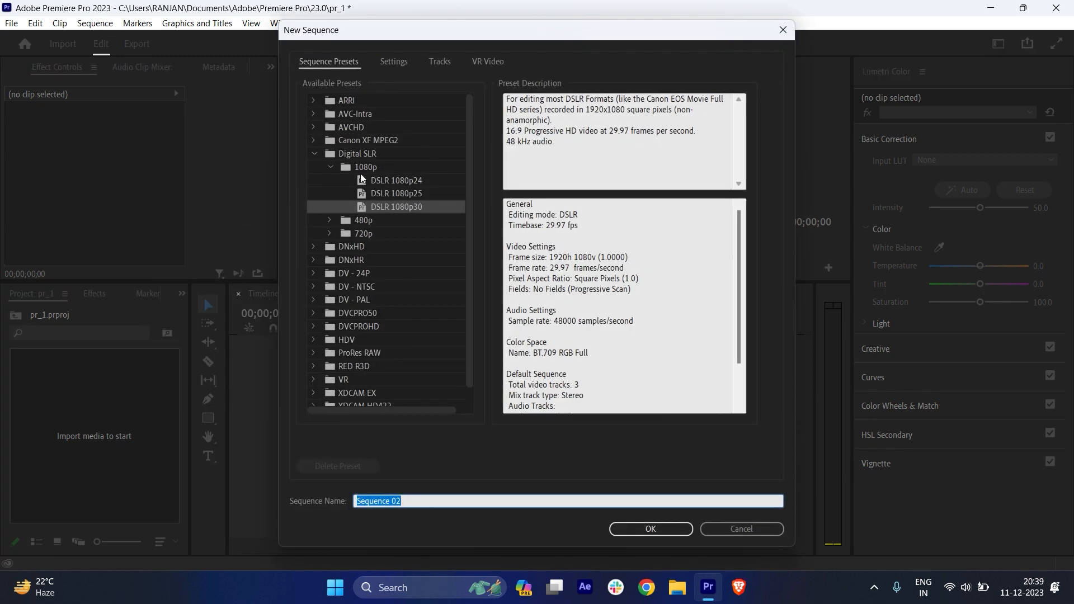
pyautogui.click(394, 62)
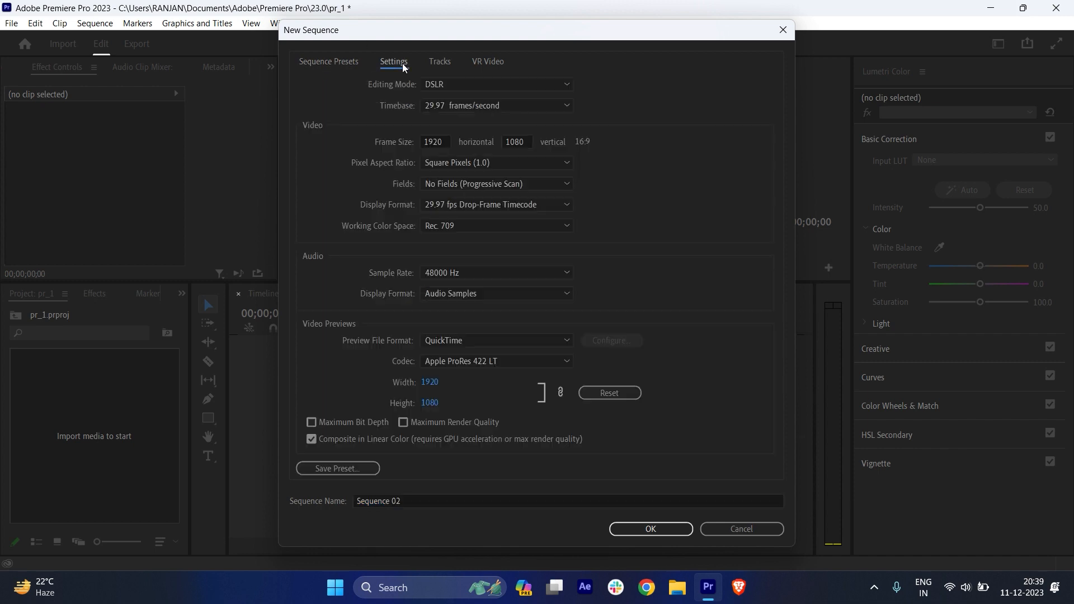
pyautogui.click(476, 84)
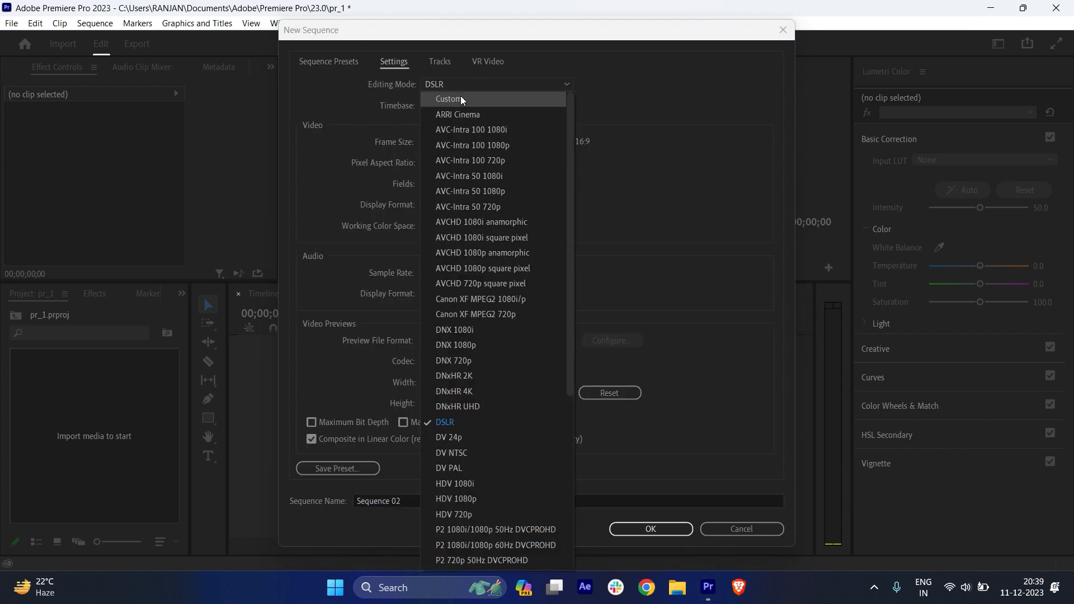
pyautogui.click(447, 98)
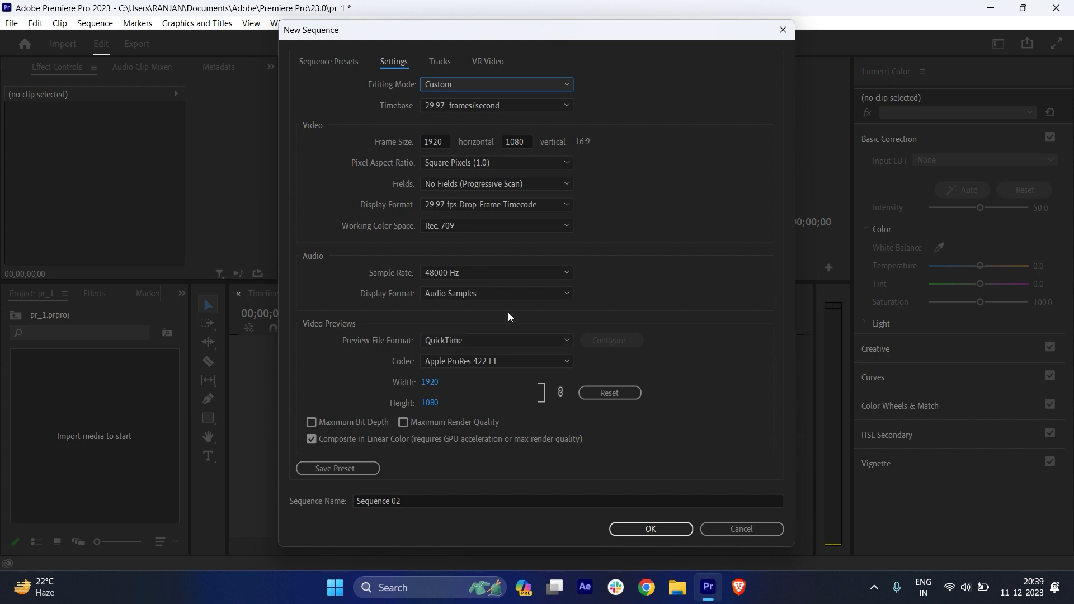
pyautogui.click(495, 106)
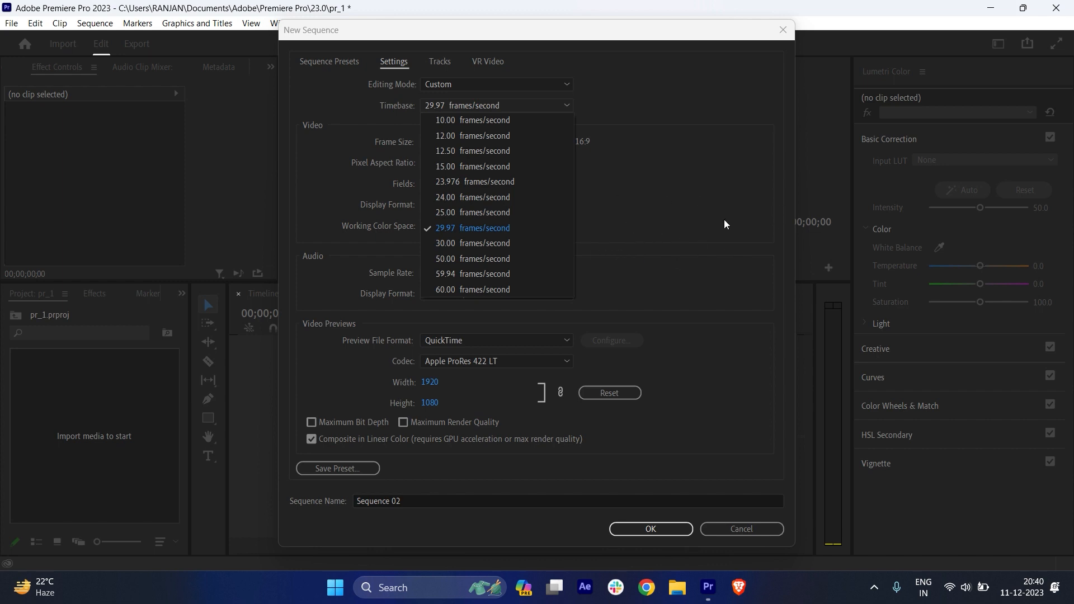
pyautogui.click(649, 222)
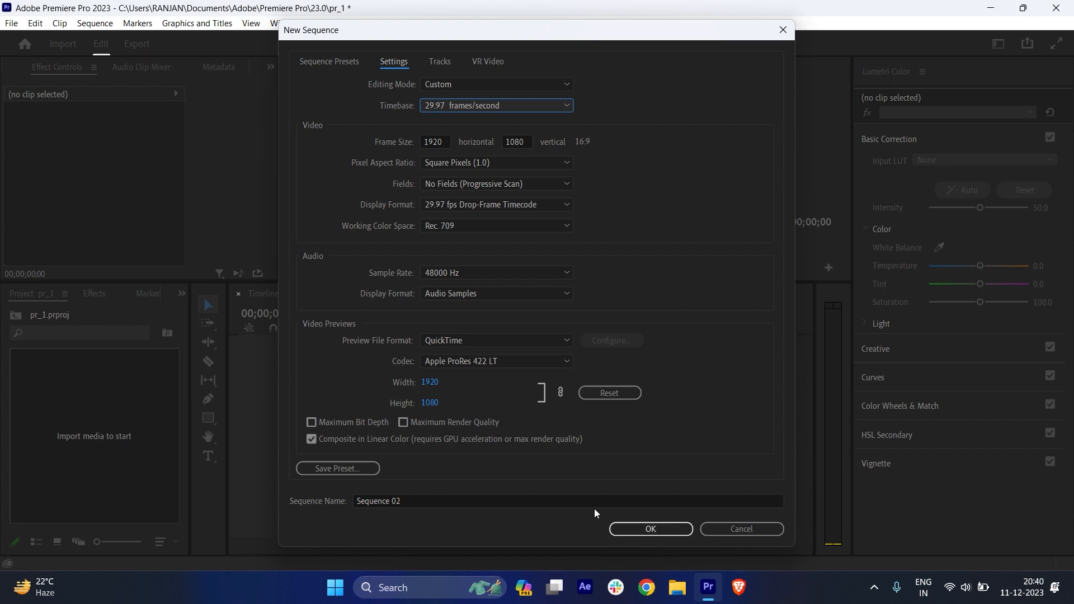
# Name the sequence 1080p and create it.
pyautogui.click(560, 498)
pyautogui.hotkey('ctrl', 'a')
pyautogui.write('10')
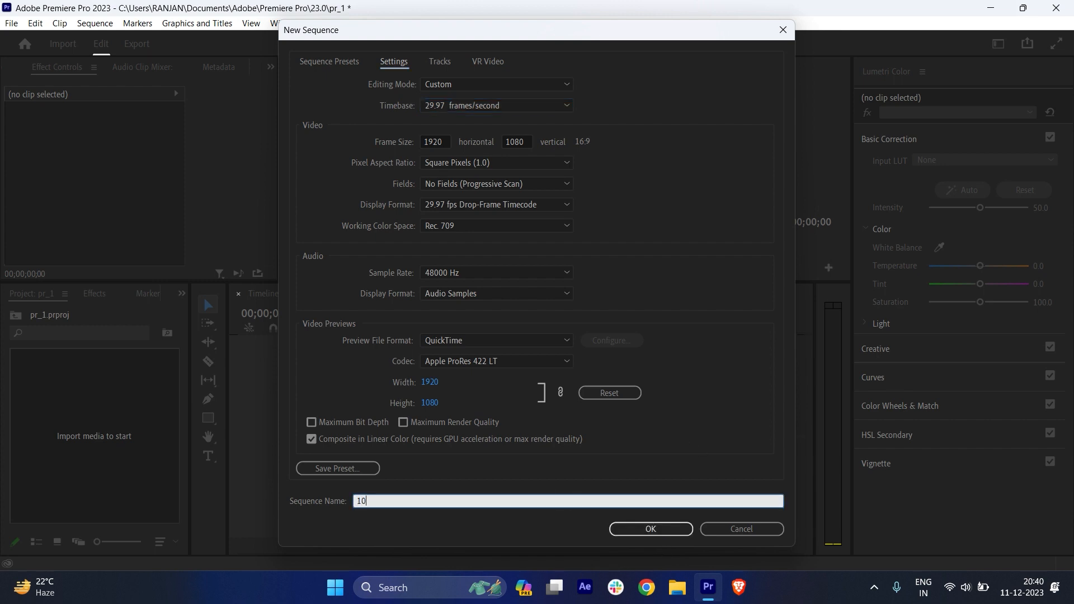
pyautogui.write('80p')
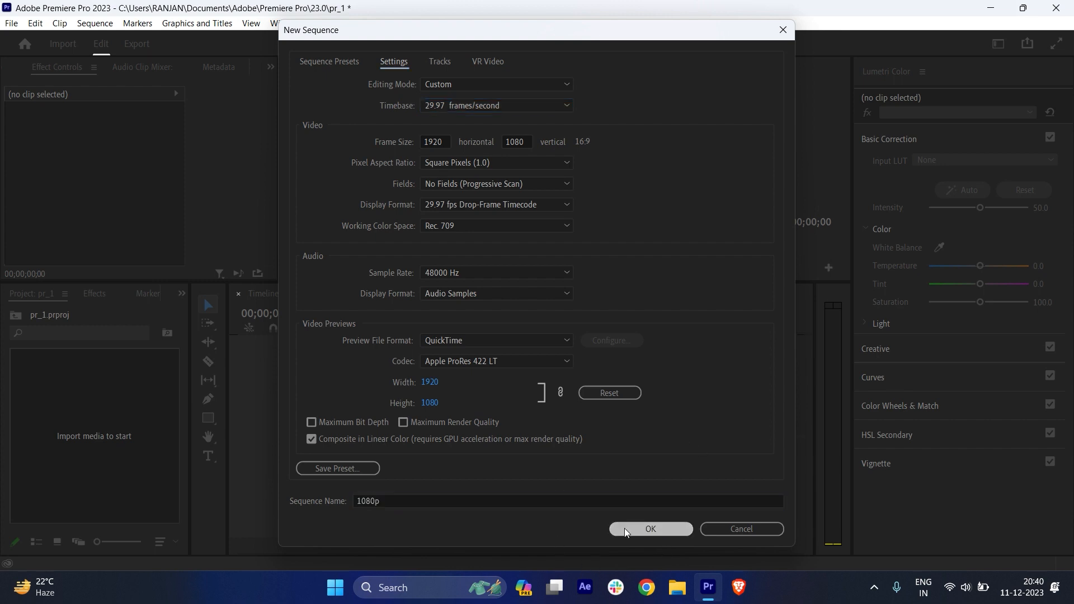
pyautogui.click(624, 528)
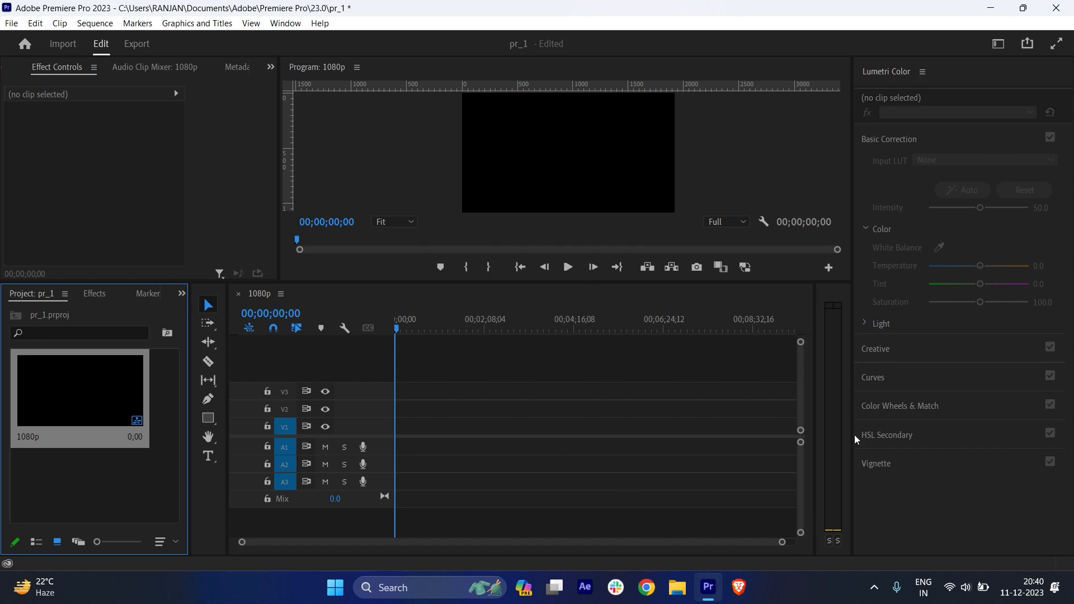
# Narrow the Lumetri Color area, enlarge the audio meters, and widen the project media area beside the timeline.
pyautogui.moveTo(856, 441); pyautogui.dragTo(923, 422)
pyautogui.moveTo(813, 400); pyautogui.dragTo(863, 400)
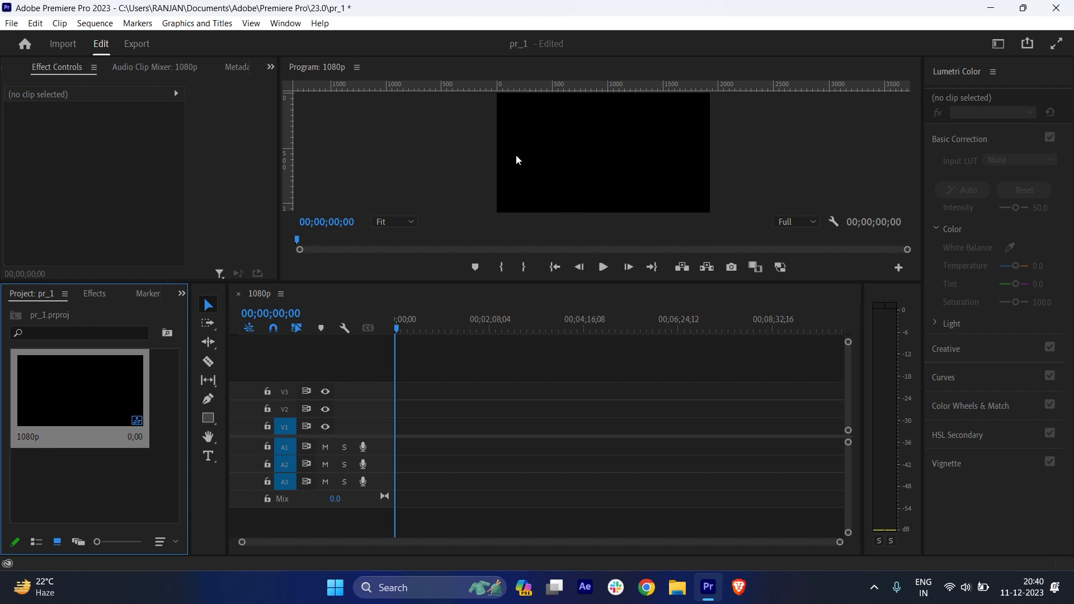
pyautogui.click(677, 588)
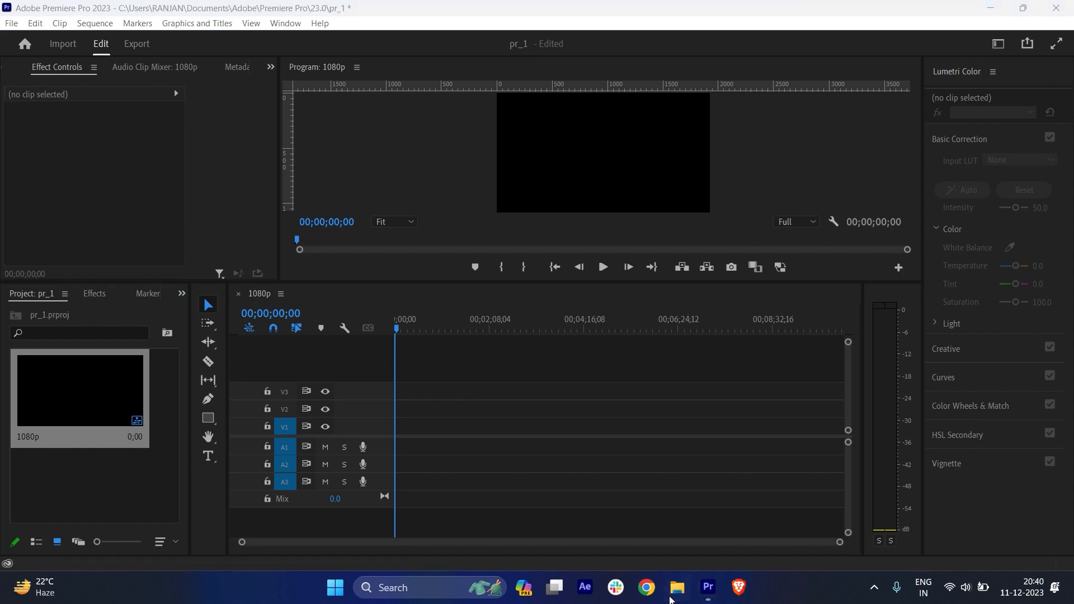
pyautogui.click(1069, 4)
pyautogui.moveTo(189, 480); pyautogui.dragTo(307, 475)
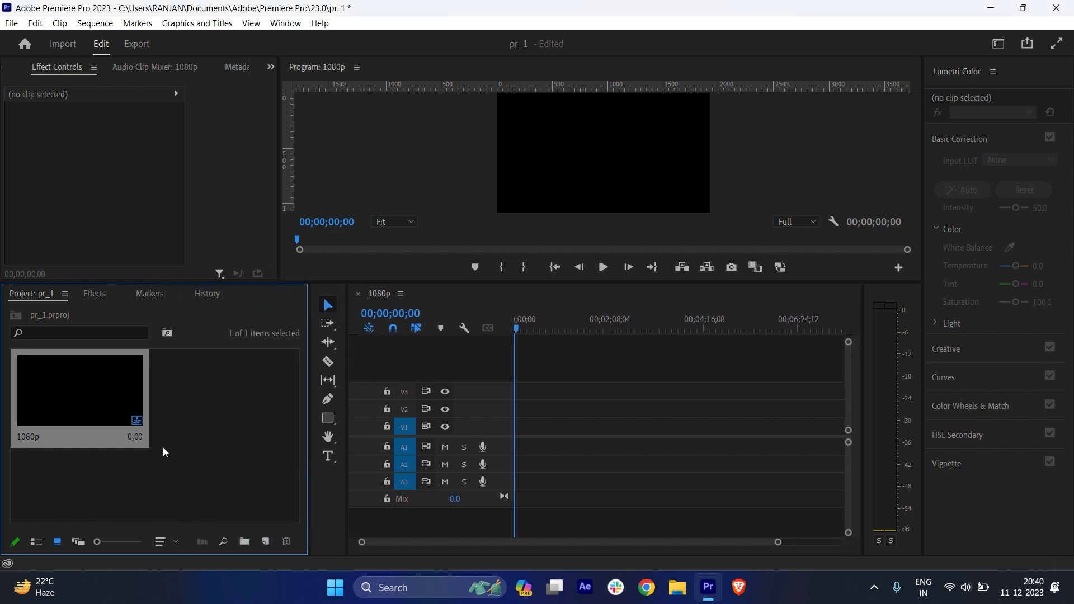
pyautogui.click(210, 483)
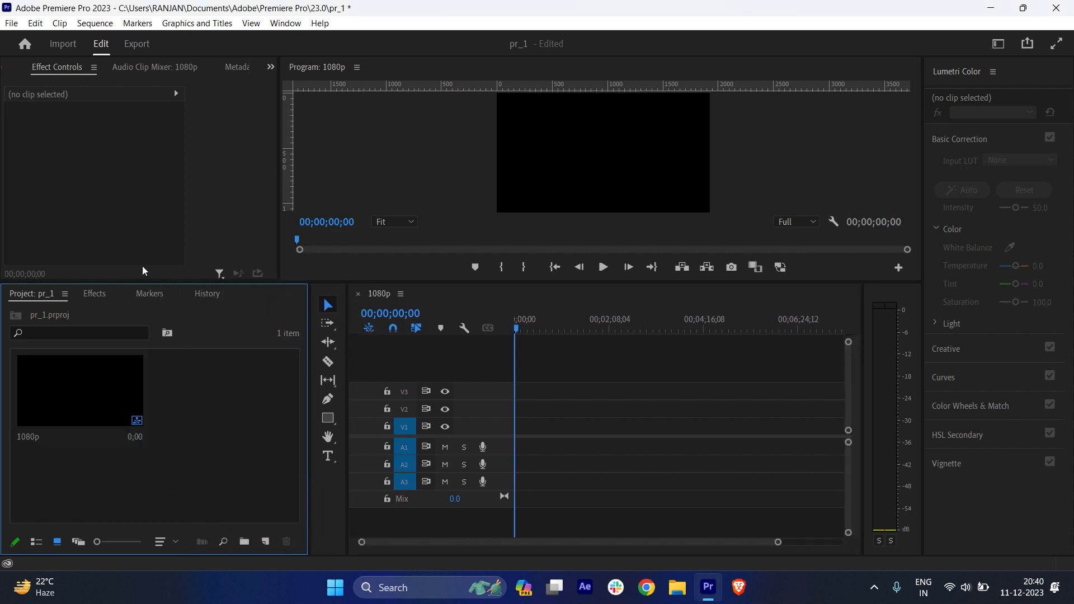
# Browse the media in the Downloads folder on the Import page and return to the Edit page.
pyautogui.click(66, 45)
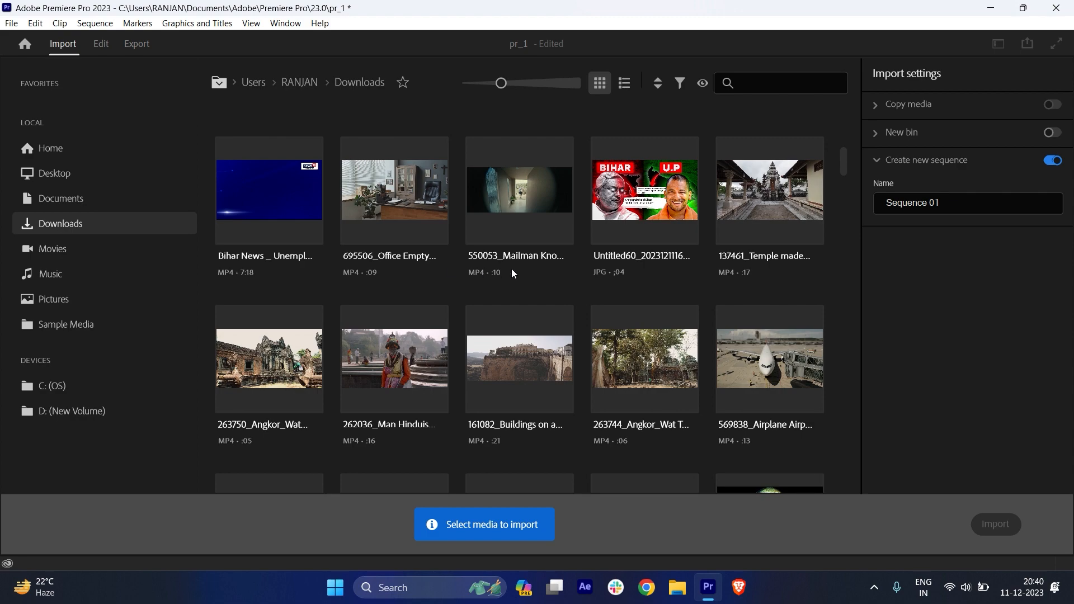
pyautogui.scroll(-2, 539, 320)
pyautogui.scroll(6, 539, 320)
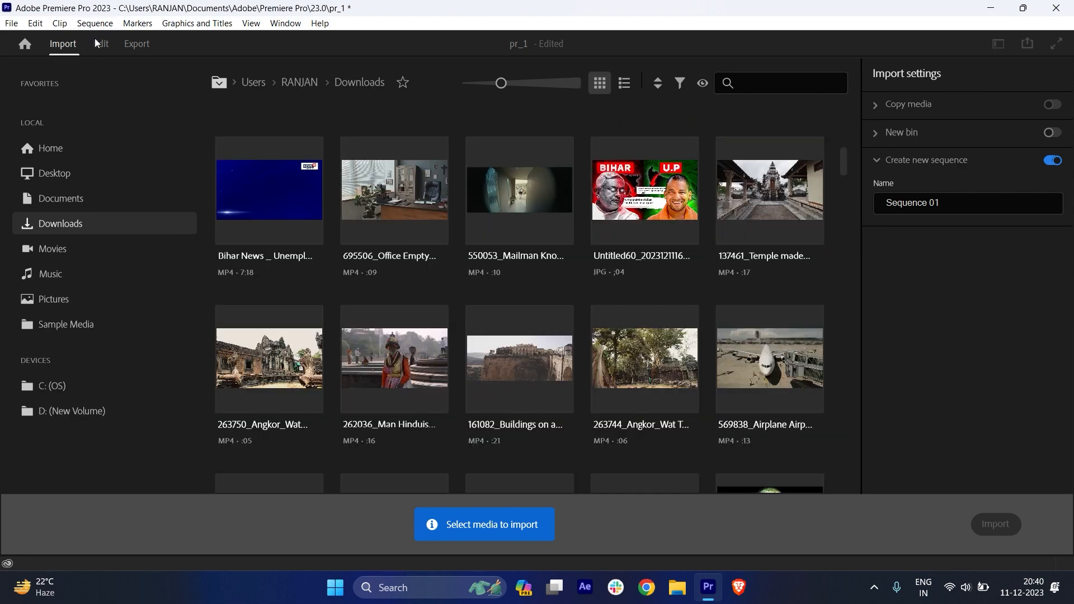
pyautogui.click(101, 45)
# Add the 197703_Driving Cars Highway clip from Downloads in File Explorer to track V1, keeping the existing sequence settings.
pyautogui.click(674, 583)
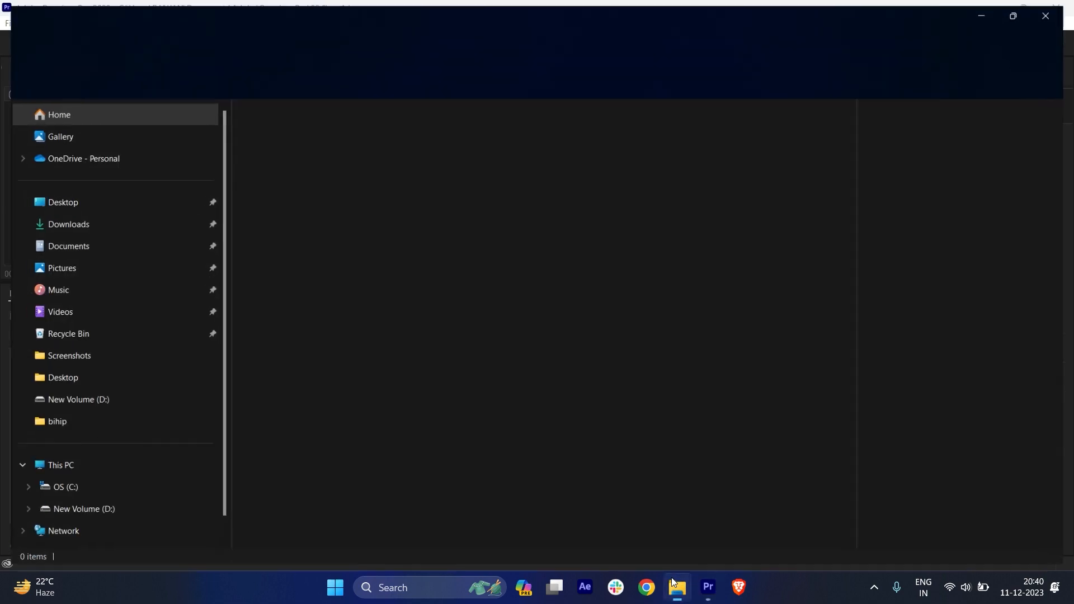
pyautogui.click(137, 226)
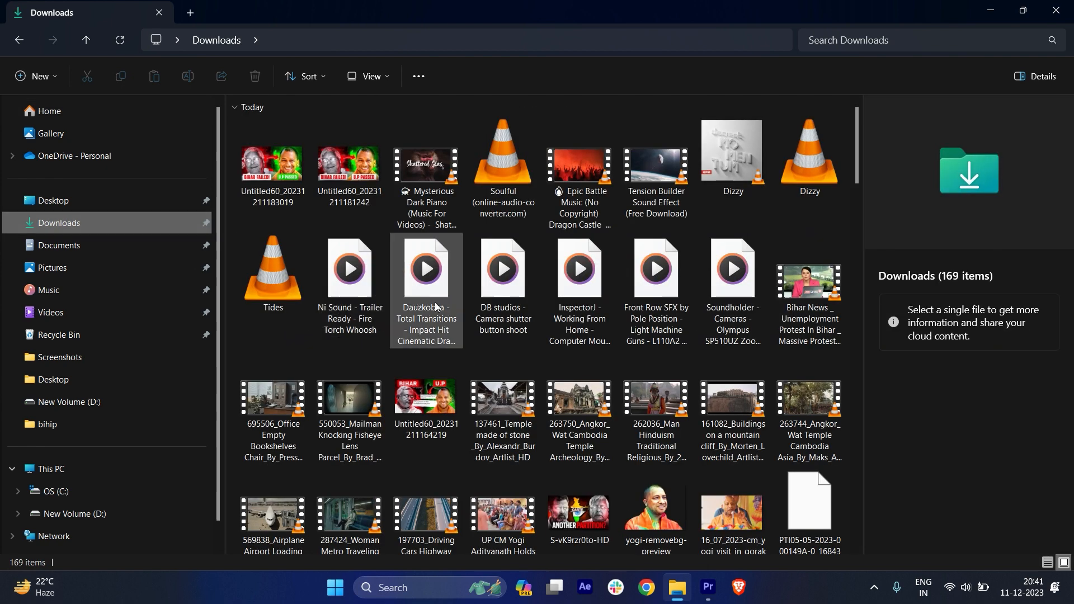
pyautogui.scroll(-4, 493, 325)
pyautogui.click(425, 305)
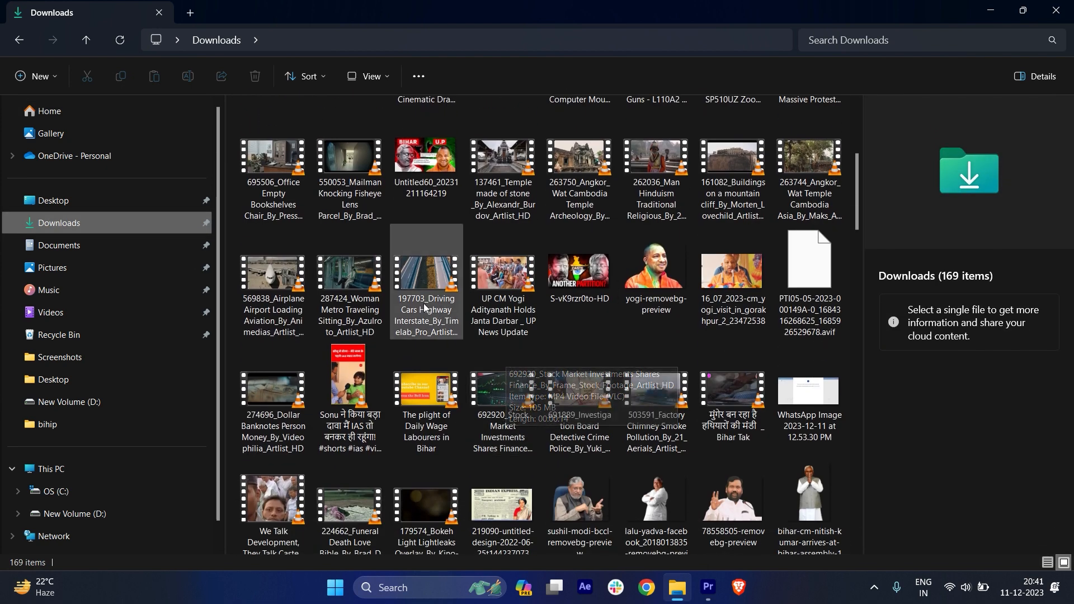
pyautogui.moveTo(431, 311); pyautogui.dragTo(497, 443)
pyautogui.hotkey('alt', 'Tab')
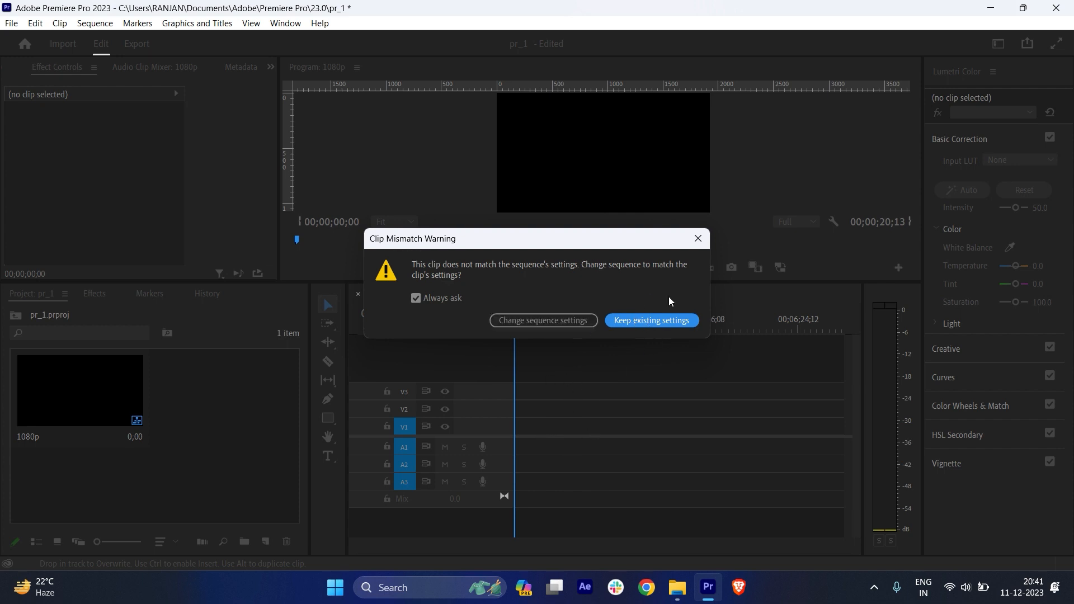
pyautogui.click(634, 321)
# Widen the timeline area and move the playhead over the highway clip to 00;00;03;08.
pyautogui.moveTo(348, 435); pyautogui.dragTo(294, 434)
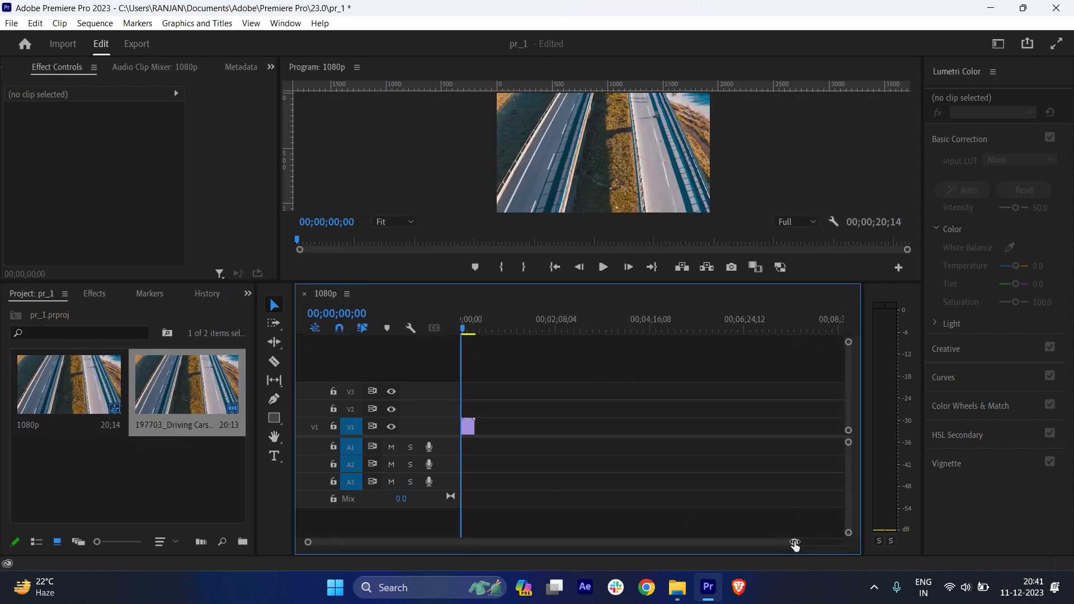
pyautogui.moveTo(794, 545); pyautogui.dragTo(454, 542)
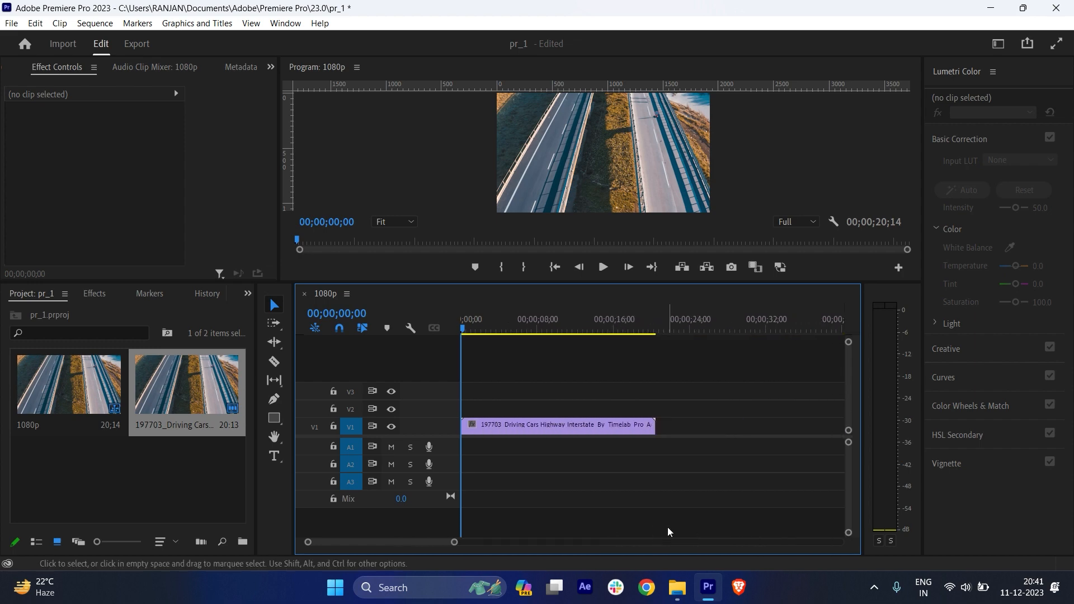
pyautogui.scroll(5, 660, 527)
pyautogui.scroll(-1, 659, 526)
pyautogui.click(513, 330)
pyautogui.moveTo(514, 334)
pyautogui.mouseDown()
pyautogui.moveTo(436, 307)
pyautogui.moveTo(701, 341)
pyautogui.moveTo(512, 317)
pyautogui.moveTo(521, 317)
pyautogui.mouseUp()
pyautogui.click(155, 490)
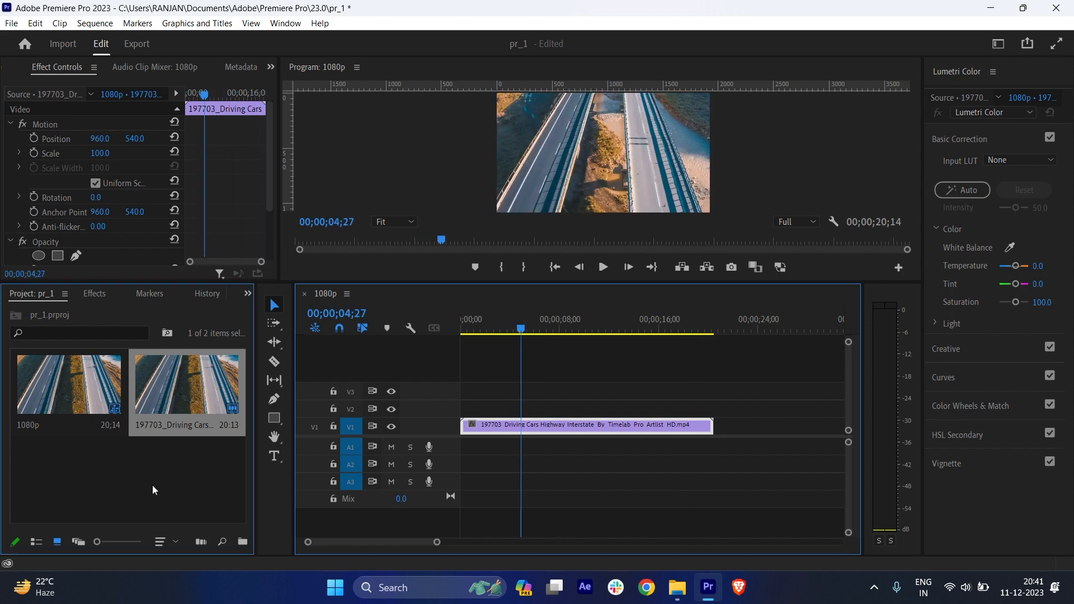
pyautogui.click(521, 329)
pyautogui.moveTo(521, 329)
pyautogui.mouseDown()
pyautogui.moveTo(463, 330)
pyautogui.moveTo(502, 333)
pyautogui.mouseUp()
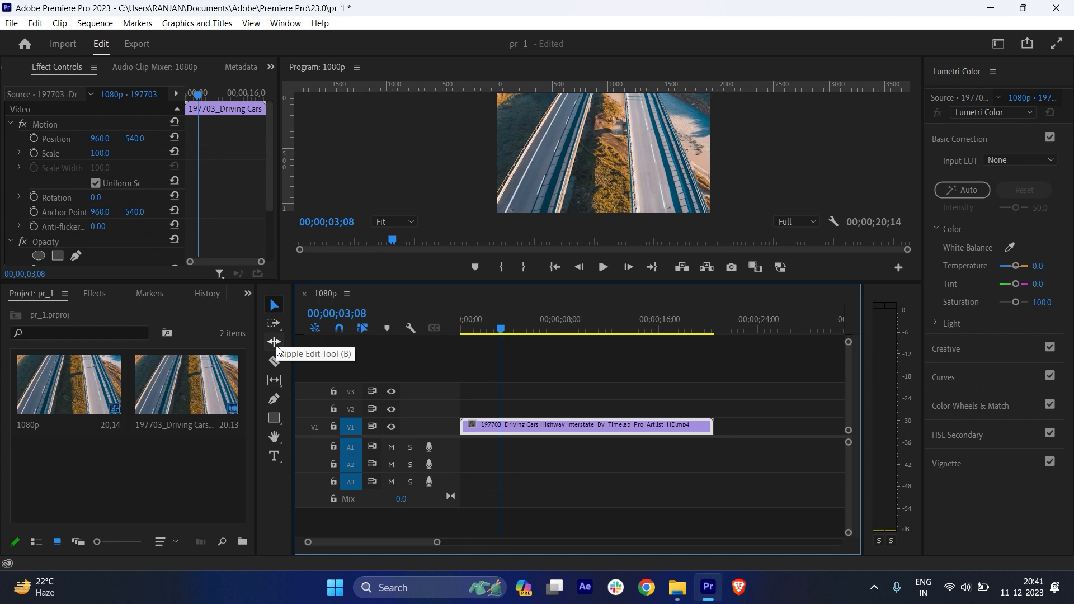
# Activate the Razor tool and increase the height of video track V1 to show the clip thumbnails.
pyautogui.click(275, 363)
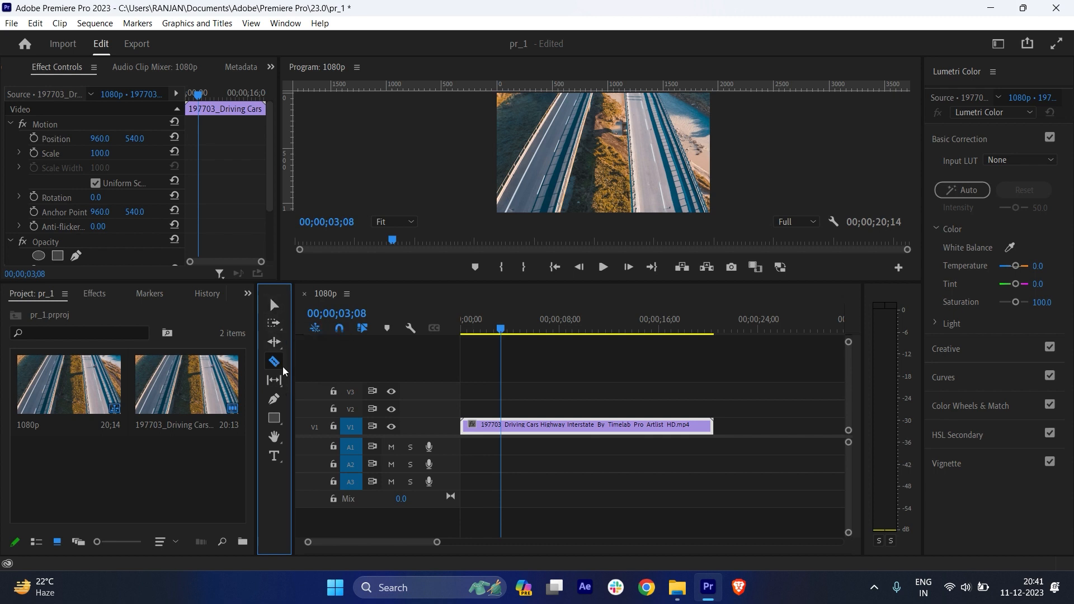
pyautogui.click(275, 305)
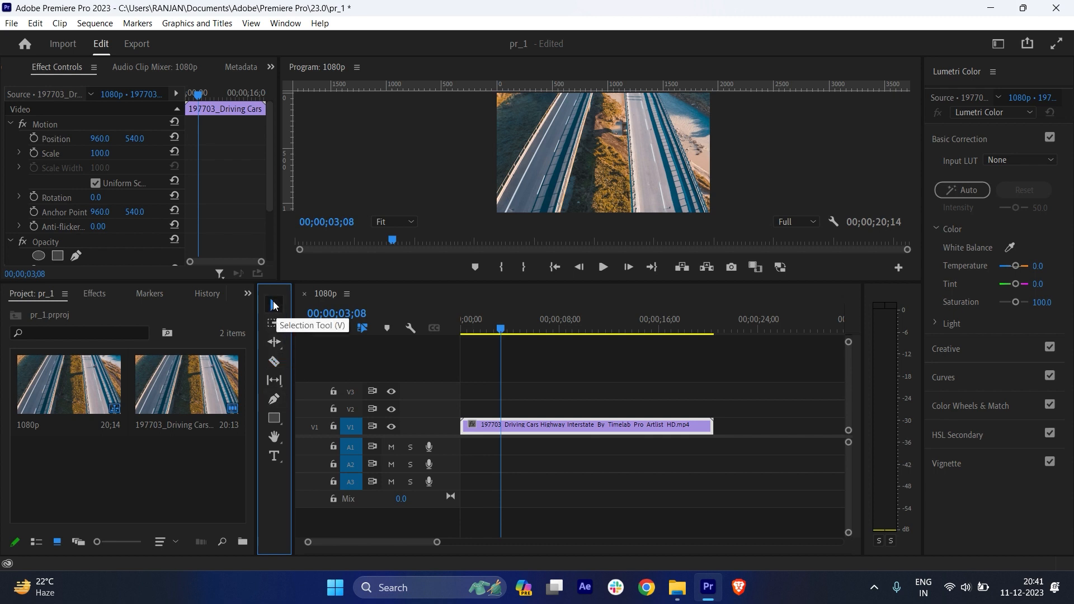
pyautogui.press('c')
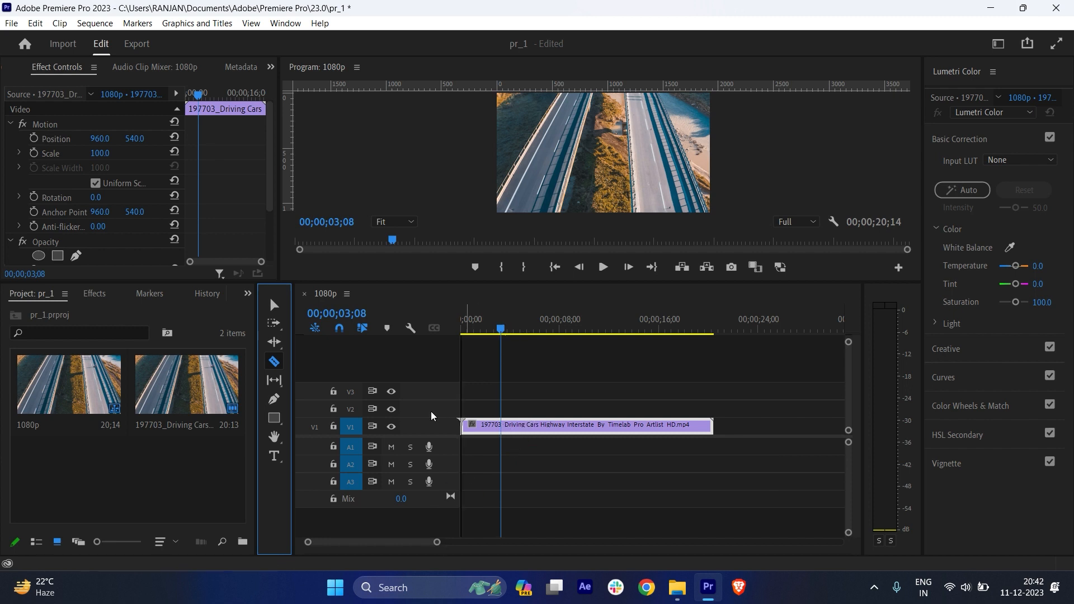
pyautogui.click(437, 398)
pyautogui.moveTo(437, 398); pyautogui.dragTo(438, 370)
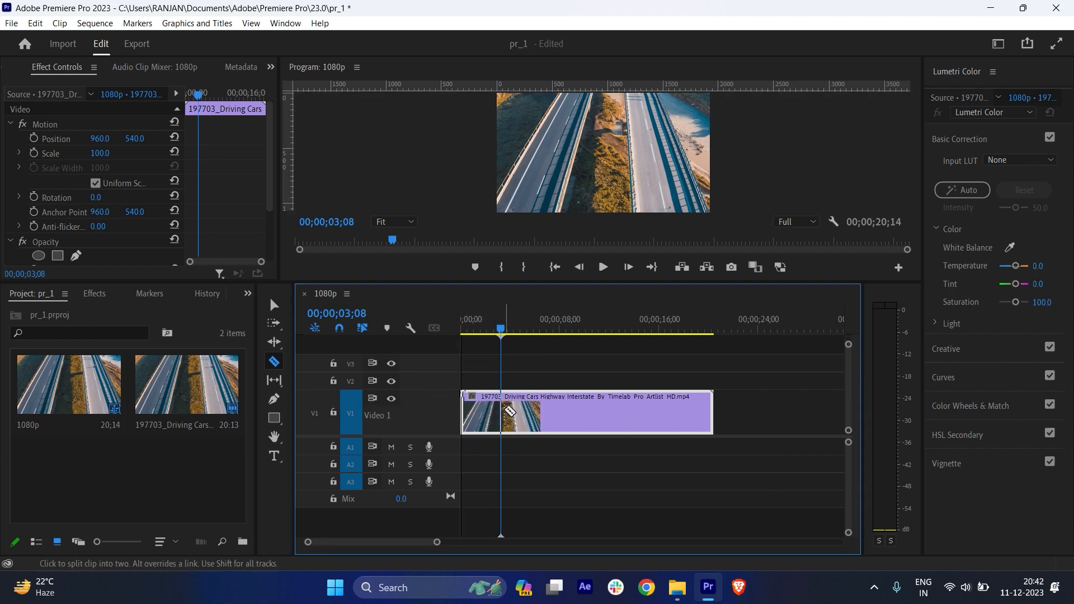
# Split the highway clip at the playhead and at four further points along V1, and return to the Selection tool.
pyautogui.click(500, 415)
pyautogui.click(541, 415)
pyautogui.click(595, 415)
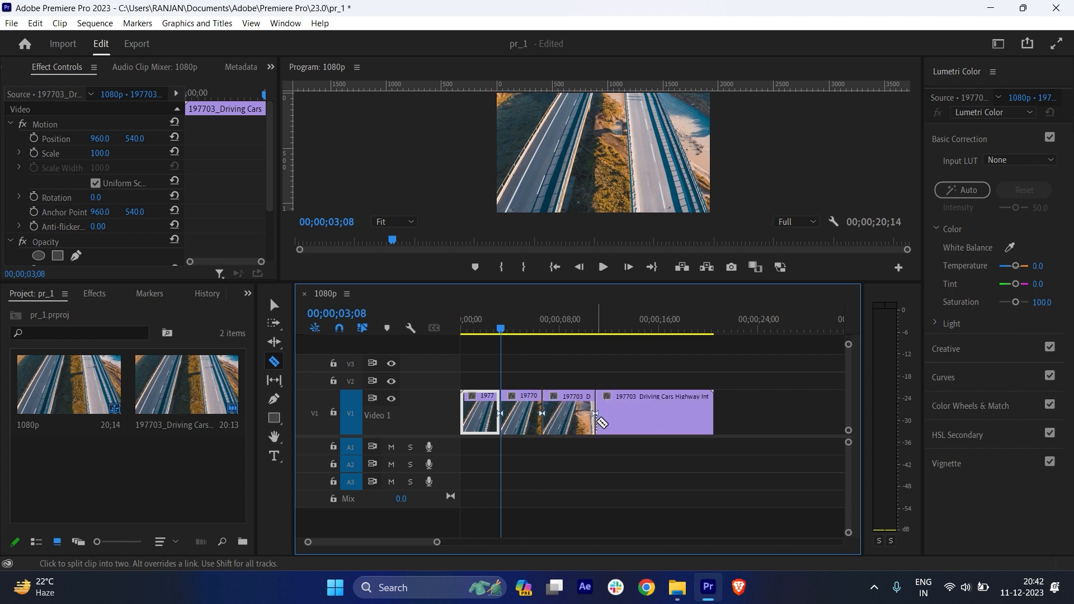
pyautogui.click(629, 415)
pyautogui.click(665, 416)
pyautogui.press('v')
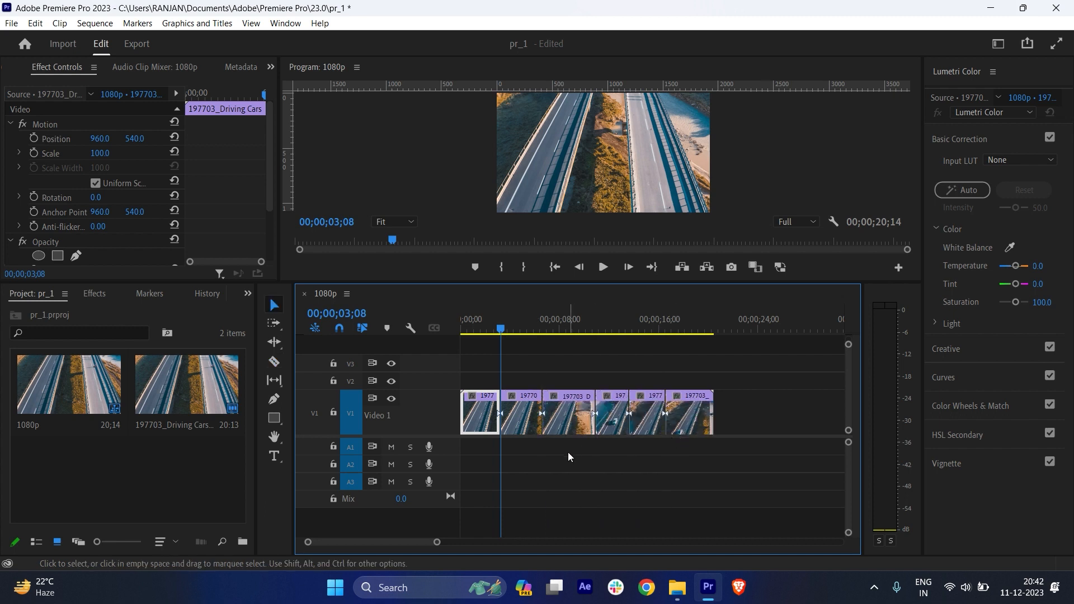
# Undo the five cuts on the highway clip.
pyautogui.hotkey('ctrl', 'z')
pyautogui.hotkey('ctrl', 'z')
pyautogui.hotkey('ctrl', 'z')
pyautogui.hotkey('ctrl', 'z')
pyautogui.hotkey('ctrl', 'z')
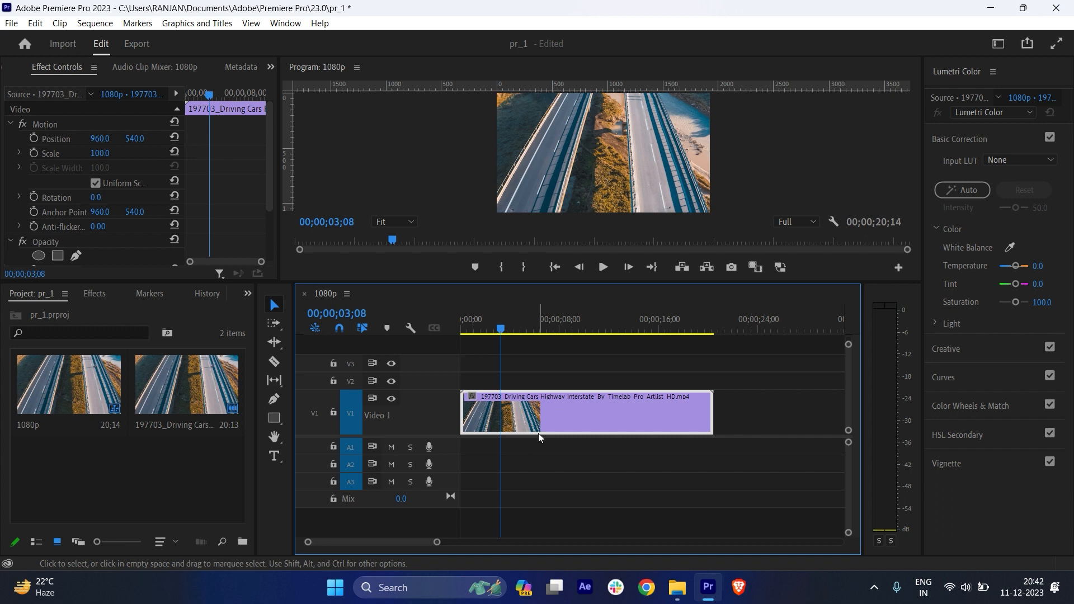
# Add the 224662_Funeral Death Love Bihar clip from Downloads in File Explorer directly after the highway clip on V1.
pyautogui.click(677, 588)
pyautogui.scroll(-2, 613, 445)
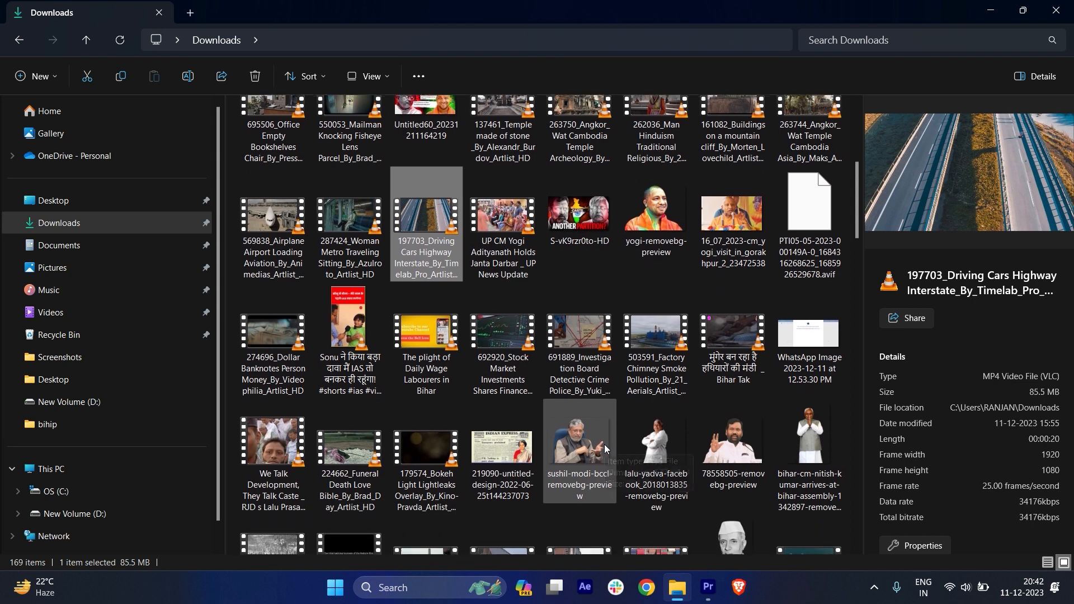
pyautogui.moveTo(349, 392); pyautogui.dragTo(713, 413)
pyautogui.hotkey('alt', 'Tab')
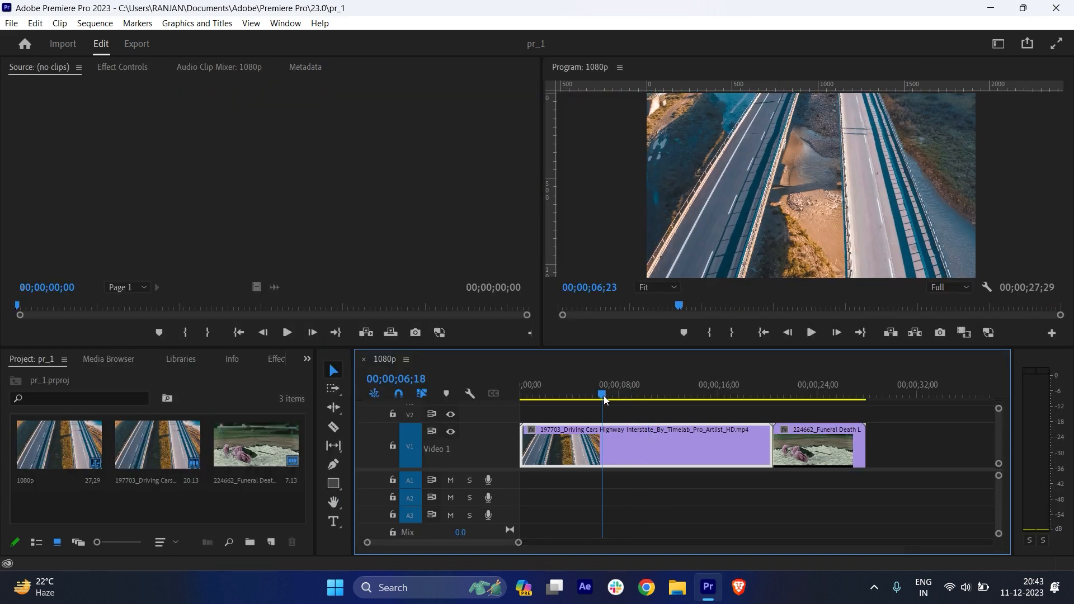
# Scrub the playhead through the highway clip to 00;00;12;24.
pyautogui.click(571, 398)
pyautogui.moveTo(571, 398); pyautogui.dragTo(683, 402)
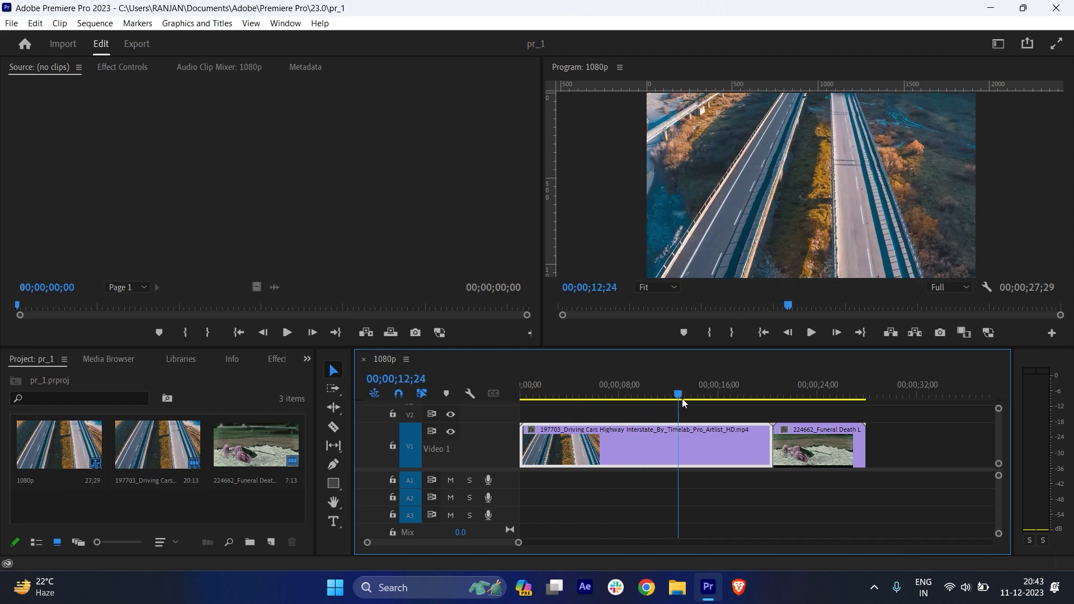
# Widen the Program monitor, then split the highway clip on V1 at 00;00;09;08 and select its second part.
pyautogui.moveTo(542, 205); pyautogui.dragTo(468, 196)
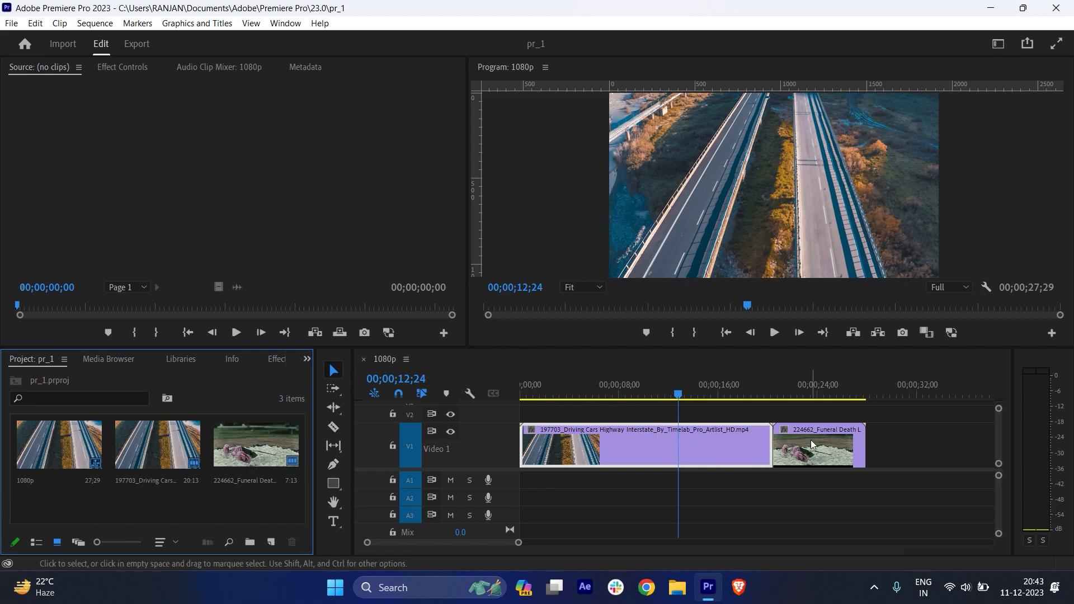
pyautogui.click(635, 392)
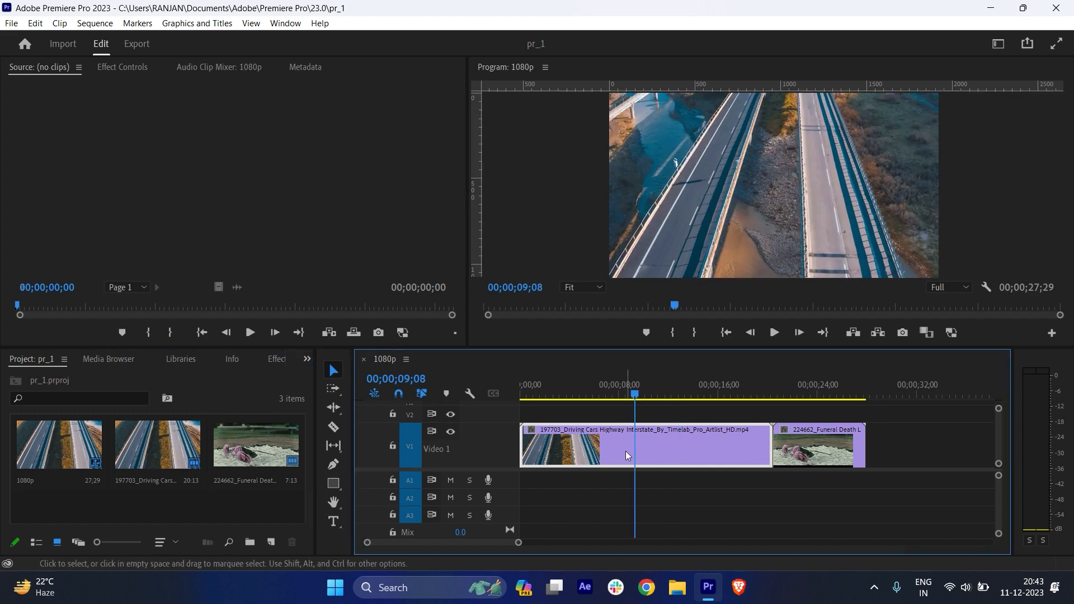
pyautogui.click(333, 427)
pyautogui.click(640, 448)
pyautogui.press('v')
pyautogui.moveTo(692, 457); pyautogui.dragTo(687, 451)
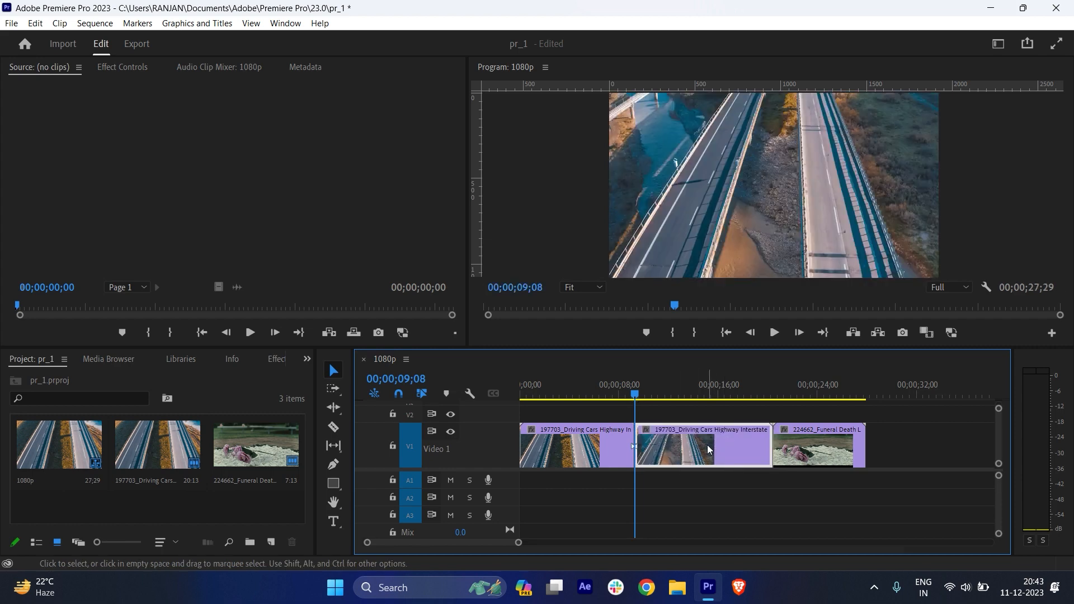
# Cut out the second part of the highway clip and move the 224662_Funeral Death clip directly against the remaining part.
pyautogui.rightClick(709, 449)
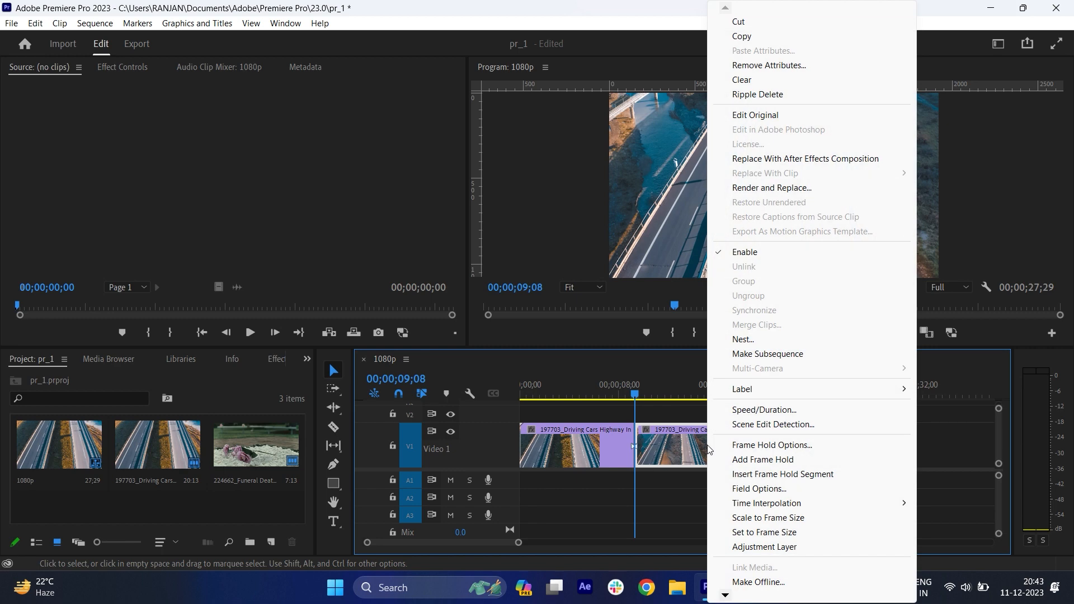
pyautogui.click(740, 23)
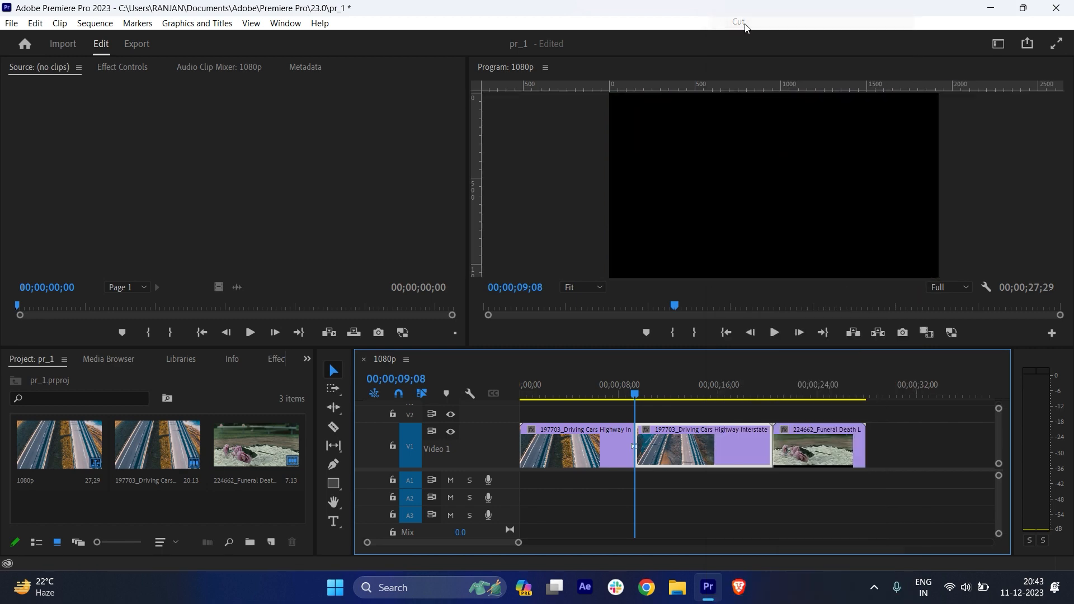
pyautogui.moveTo(815, 460); pyautogui.dragTo(677, 453)
# Play back the join between the highway and funeral clips, then scrub the playhead to 00;00;08;17.
pyautogui.click(611, 386)
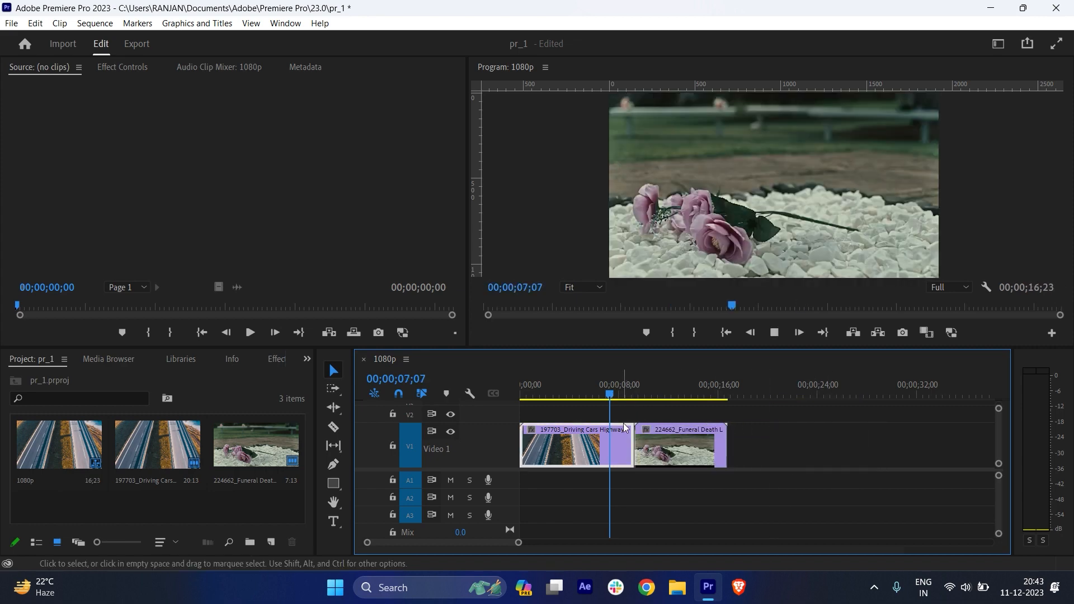
pyautogui.press('space')
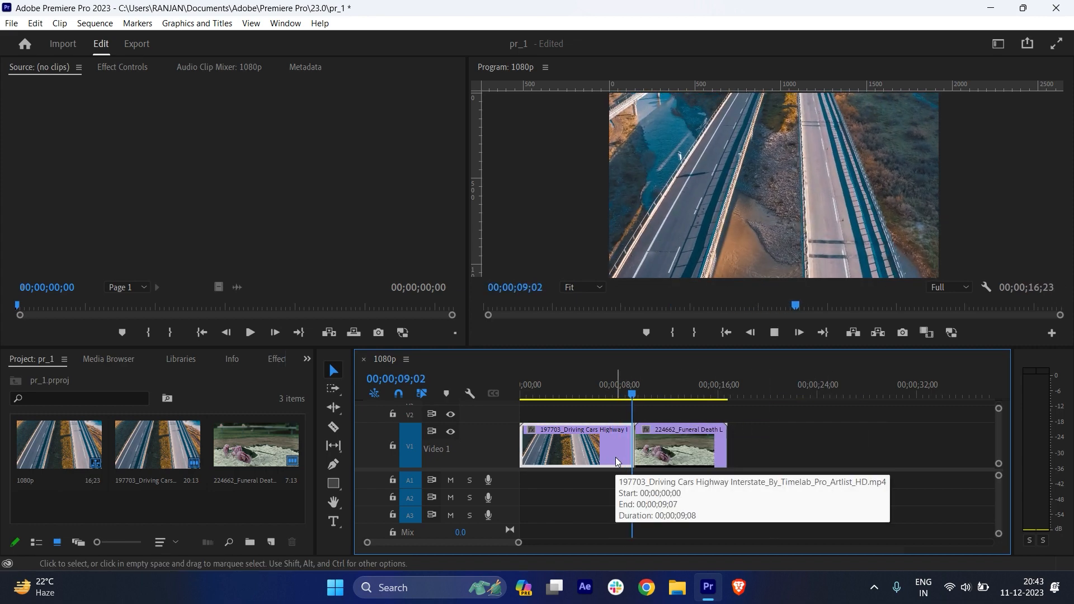
pyautogui.press('space')
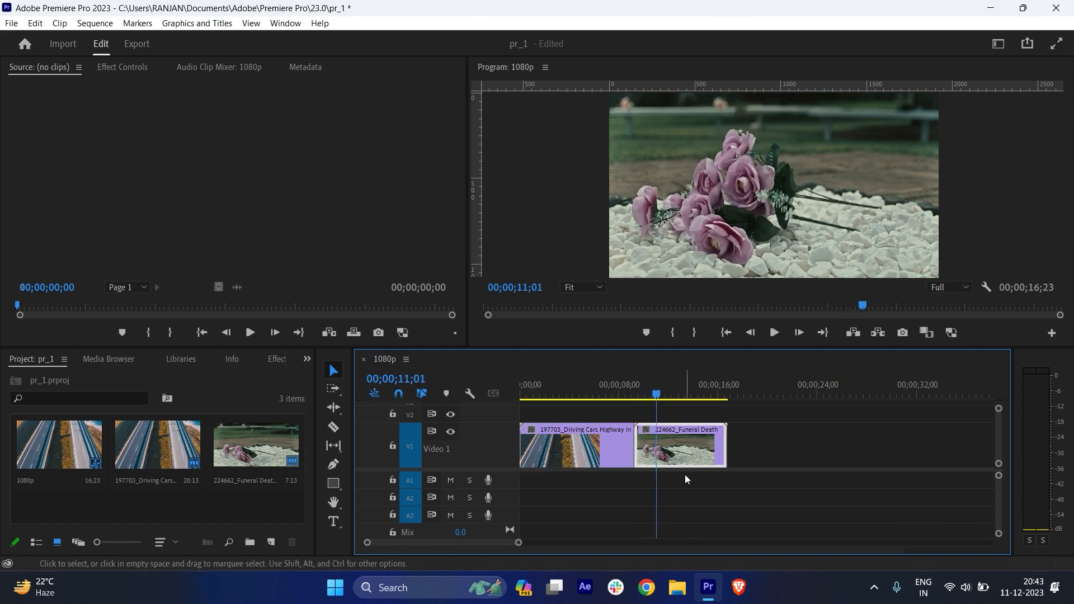
pyautogui.moveTo(607, 386)
pyautogui.mouseDown()
pyautogui.moveTo(628, 386)
pyautogui.moveTo(573, 383)
pyautogui.moveTo(659, 386)
pyautogui.moveTo(585, 386)
pyautogui.moveTo(619, 386)
pyautogui.mouseUp()
pyautogui.moveTo(758, 305)
pyautogui.mouseDown()
pyautogui.moveTo(782, 305)
pyautogui.moveTo(719, 305)
pyautogui.moveTo(822, 304)
pyautogui.moveTo(749, 305)
pyautogui.moveTo(814, 306)
pyautogui.moveTo(778, 306)
pyautogui.mouseUp()
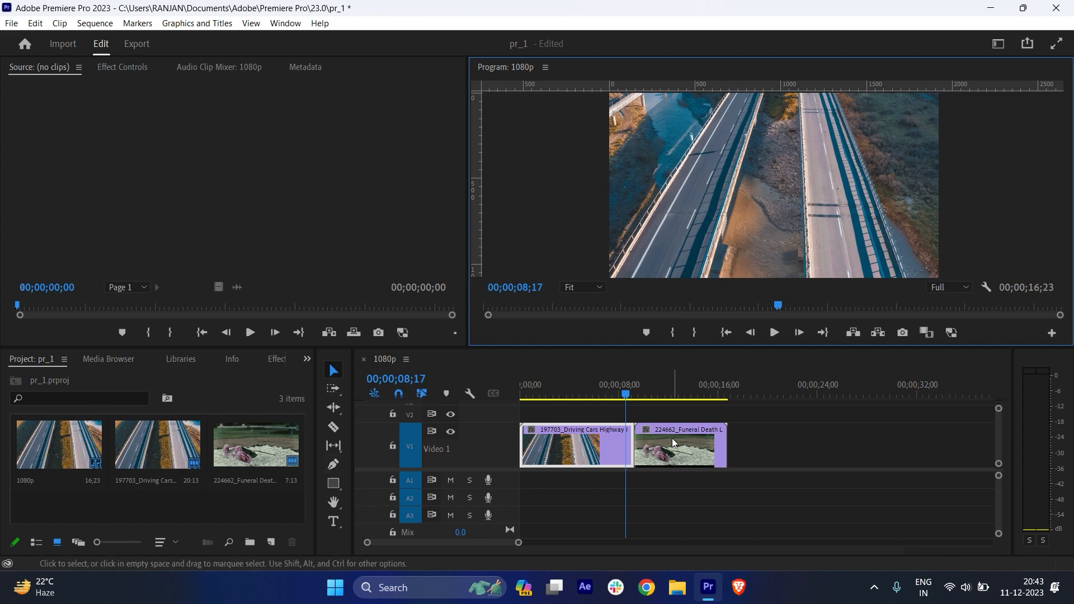
# Place the full-length highway clip from the project on V1, leaving a small gap after the funeral clip.
pyautogui.click(195, 474)
pyautogui.moveTo(139, 473); pyautogui.dragTo(148, 474)
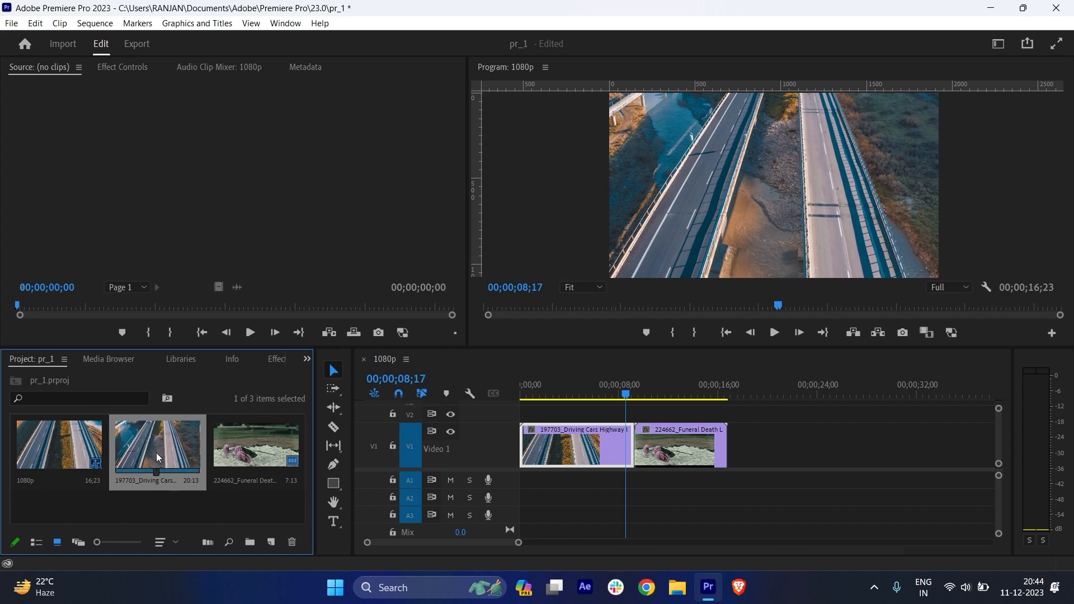
pyautogui.moveTo(150, 463); pyautogui.dragTo(774, 470)
pyautogui.moveTo(744, 460); pyautogui.dragTo(746, 461)
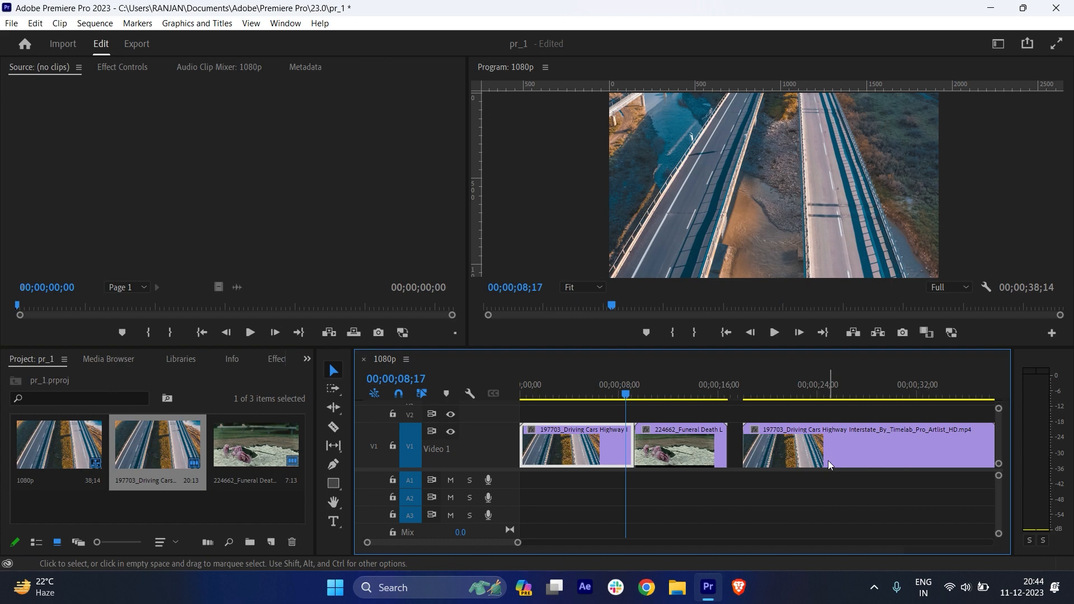
# Scrub through the added full-length highway clip and delete it from V1.
pyautogui.scroll(-4, 828, 436)
pyautogui.scroll(4, 761, 447)
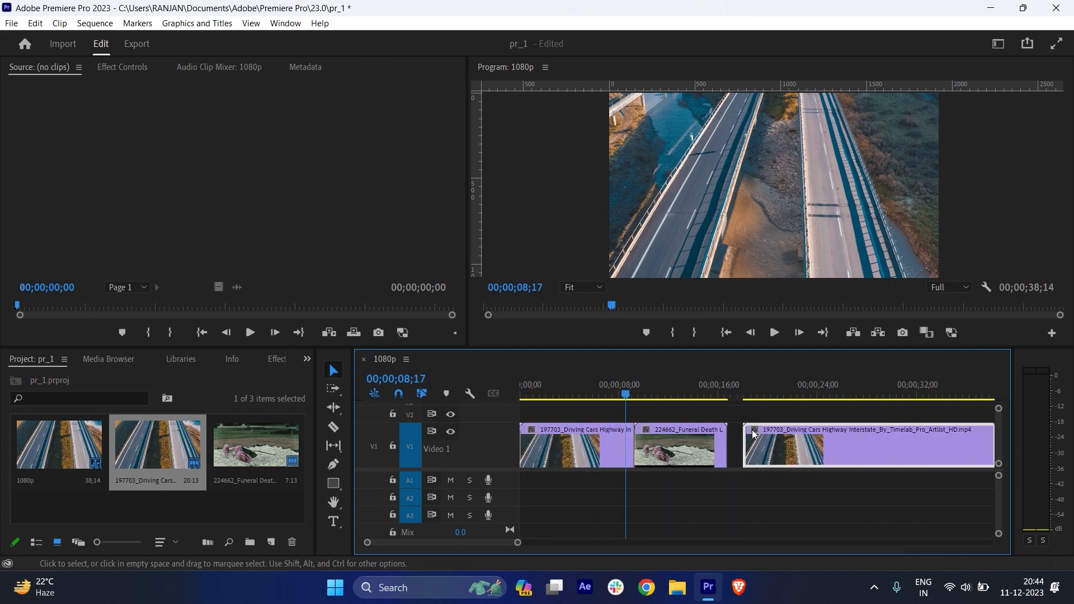
pyautogui.moveTo(829, 396)
pyautogui.mouseDown()
pyautogui.moveTo(900, 401)
pyautogui.moveTo(818, 407)
pyautogui.mouseUp()
pyautogui.scroll(-4, 765, 432)
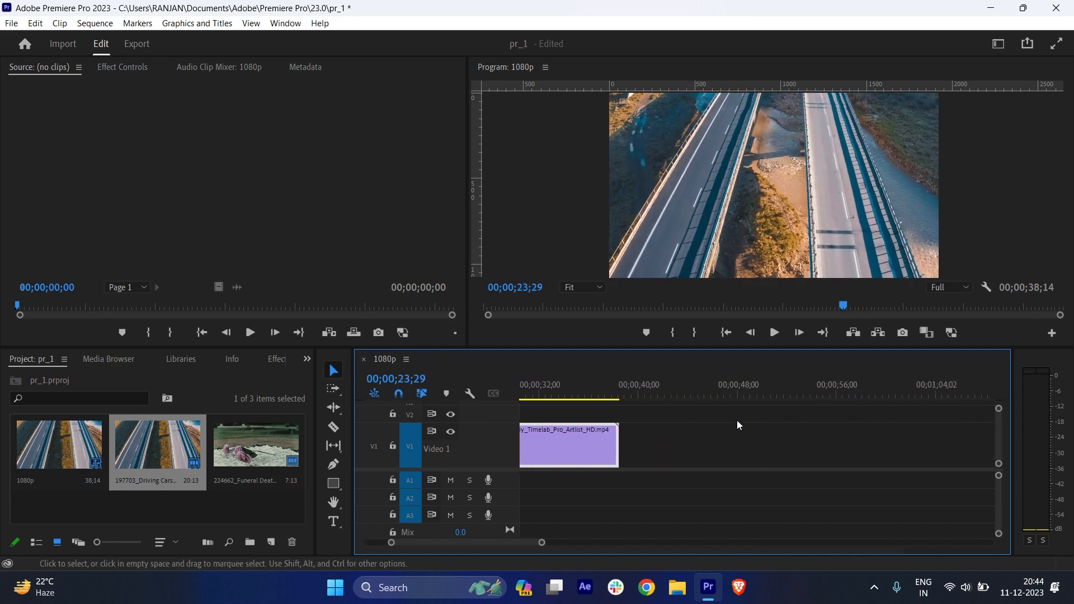
pyautogui.click(602, 392)
pyautogui.scroll(5, 697, 449)
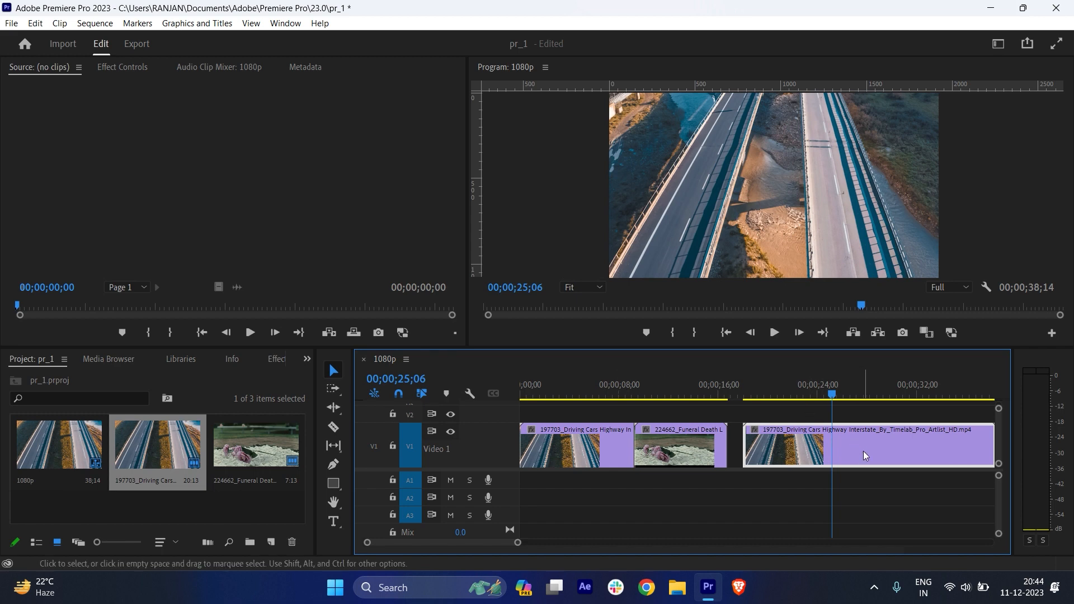
pyautogui.press('Delete')
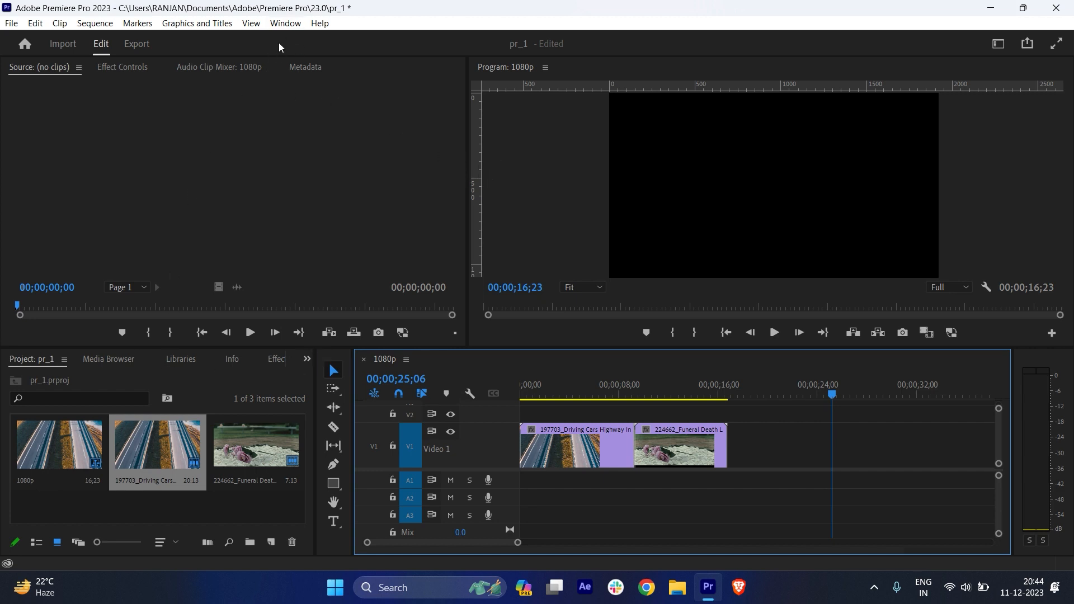
# Show the Source Monitor and load the 197703_Driving Cars Highway clip from the project into it.
pyautogui.click(283, 25)
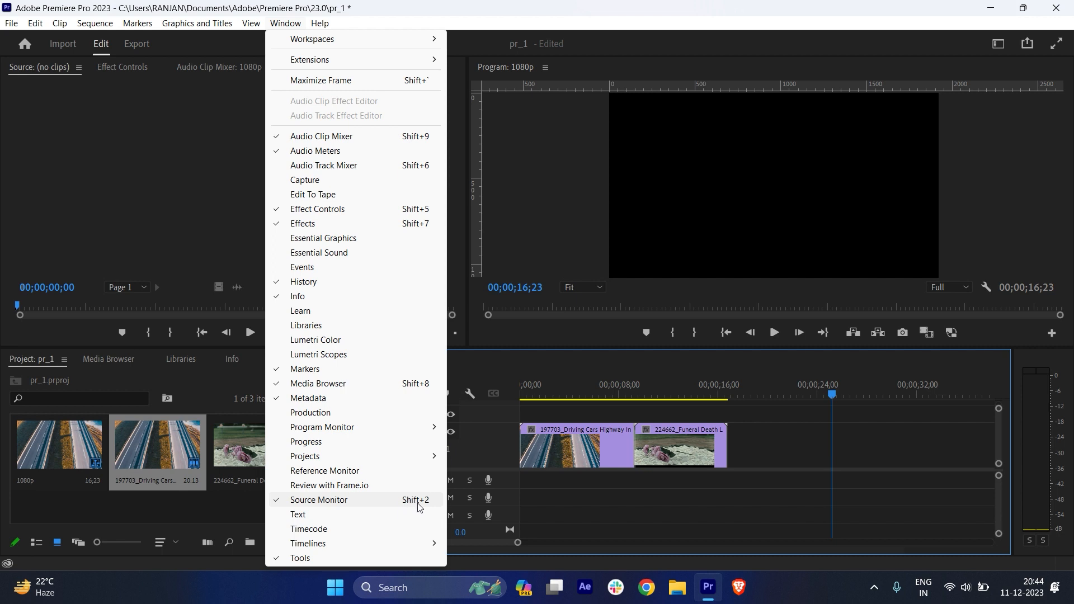
pyautogui.click(398, 500)
pyautogui.click(620, 511)
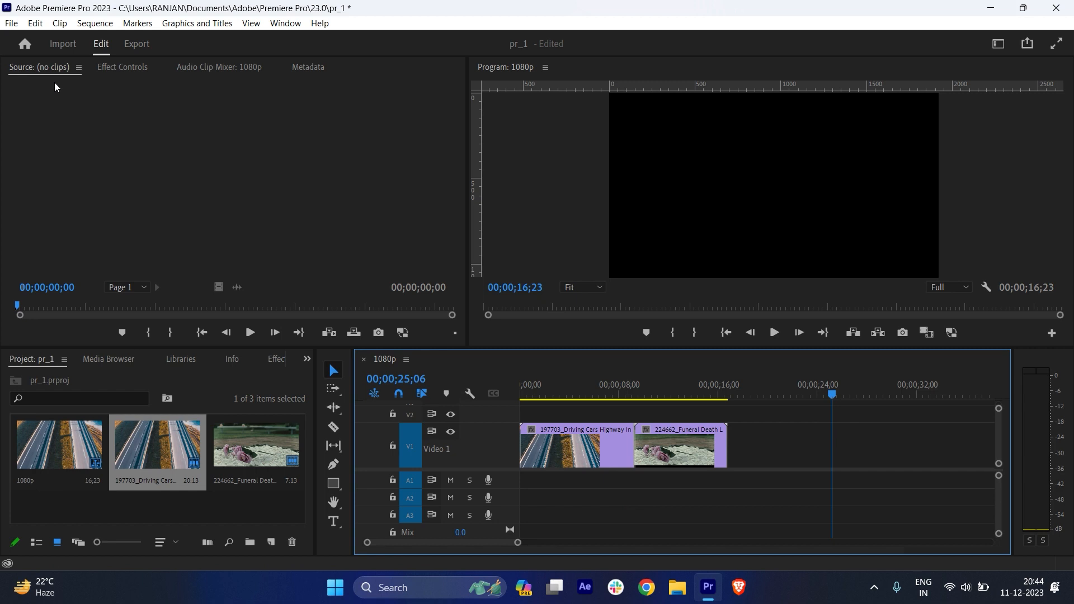
pyautogui.click(160, 485)
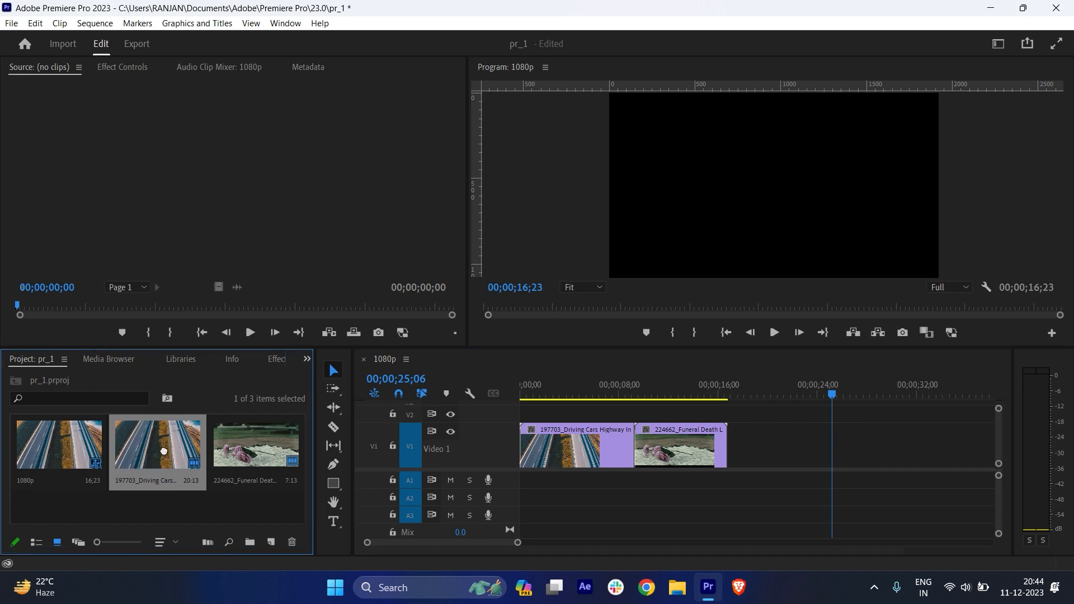
pyautogui.moveTo(105, 129); pyautogui.dragTo(108, 132)
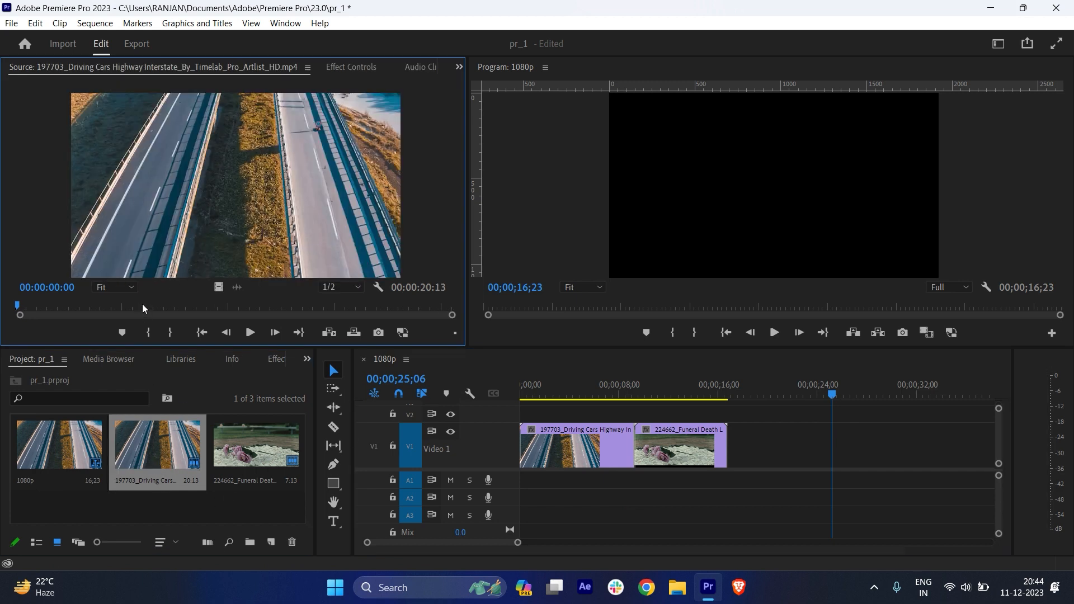
# Mark the highway clip's In point at 00:00:18:19 and its Out point at 00:00:19:16 in the Source Monitor.
pyautogui.moveTo(142, 305); pyautogui.dragTo(416, 327)
pyautogui.press('i')
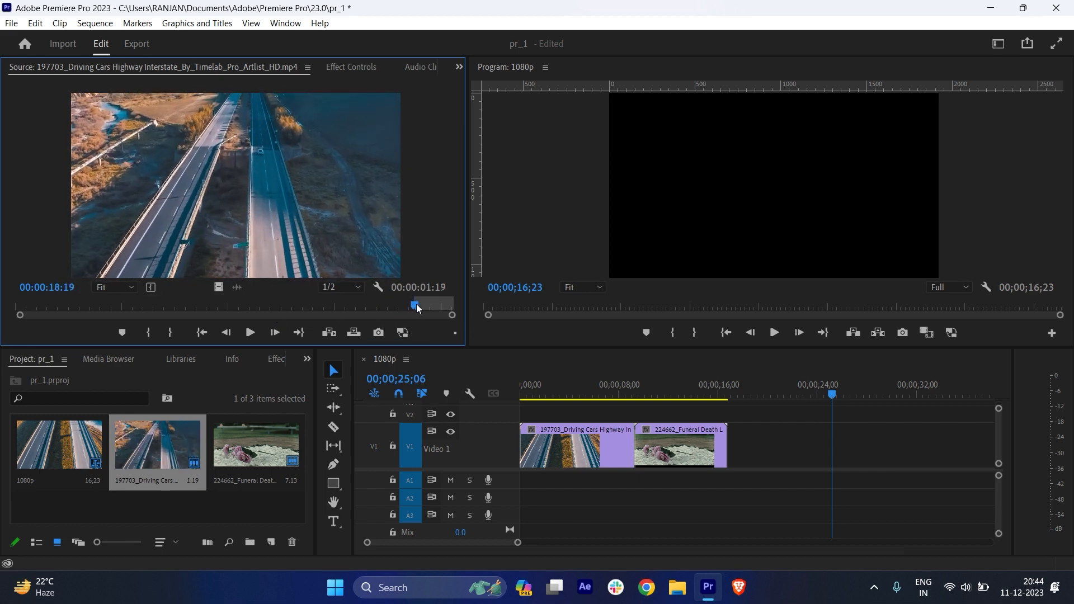
pyautogui.moveTo(416, 312); pyautogui.dragTo(436, 313)
pyautogui.press('i')
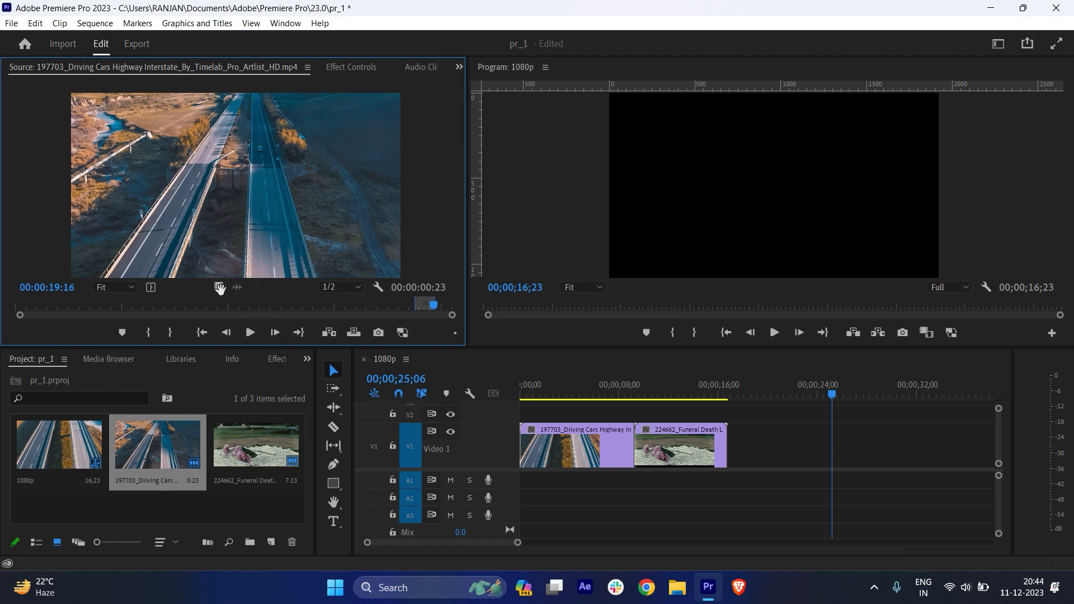
# Place only the video of the marked highway range on V1 directly after the funeral clip and play back that join.
pyautogui.moveTo(220, 288); pyautogui.dragTo(729, 452)
pyautogui.click(709, 386)
pyautogui.press('space')
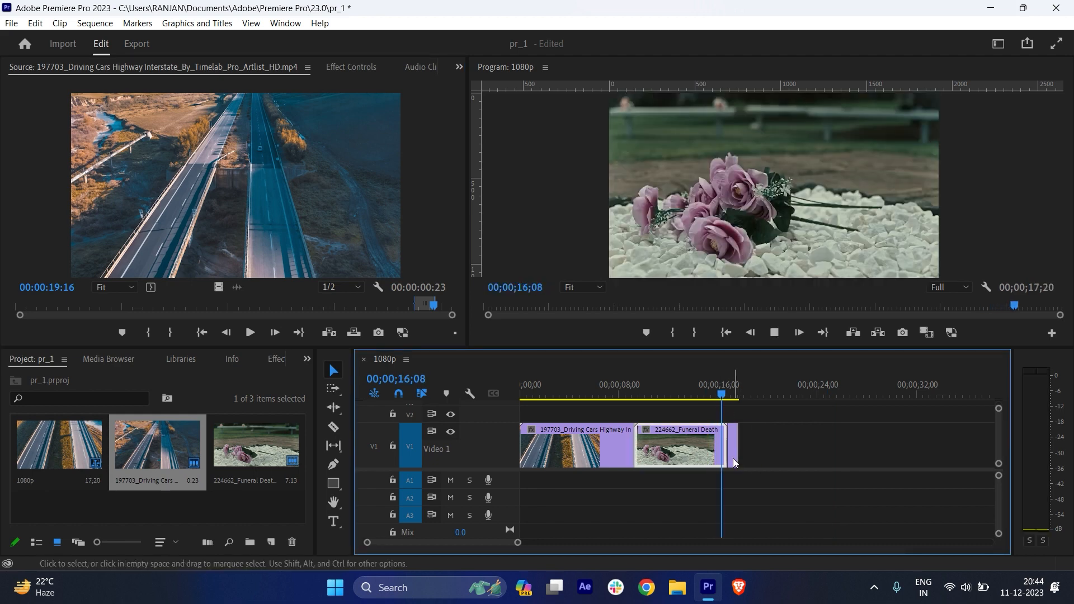
# Split the funeral clip at 00;00;11;15, delete its second part, and move the short highway clip up against the cut.
pyautogui.click(634, 393)
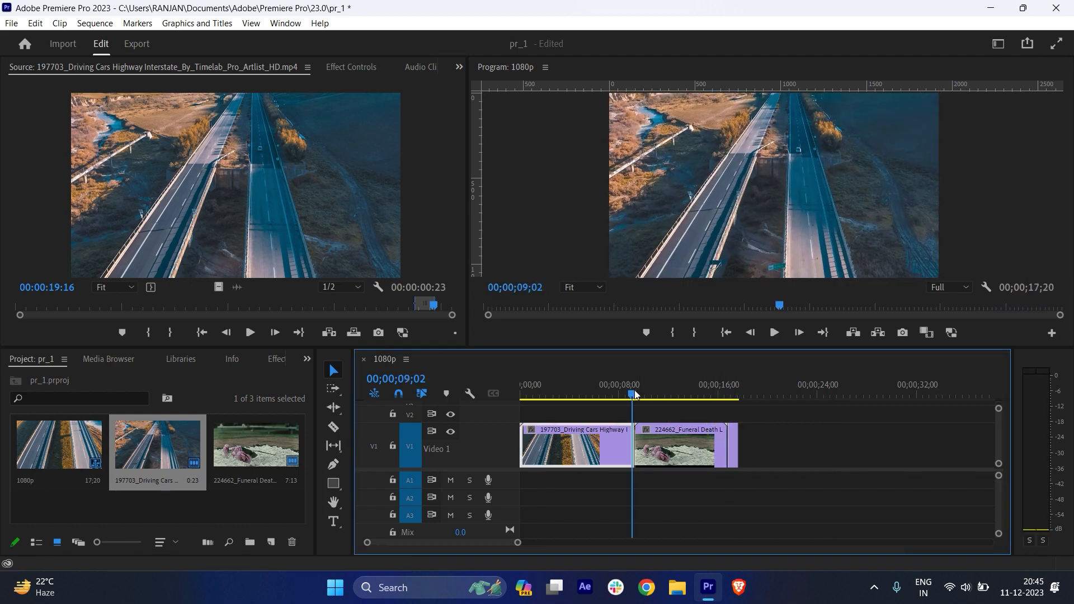
pyautogui.moveTo(632, 395); pyautogui.dragTo(663, 400)
pyautogui.press('c')
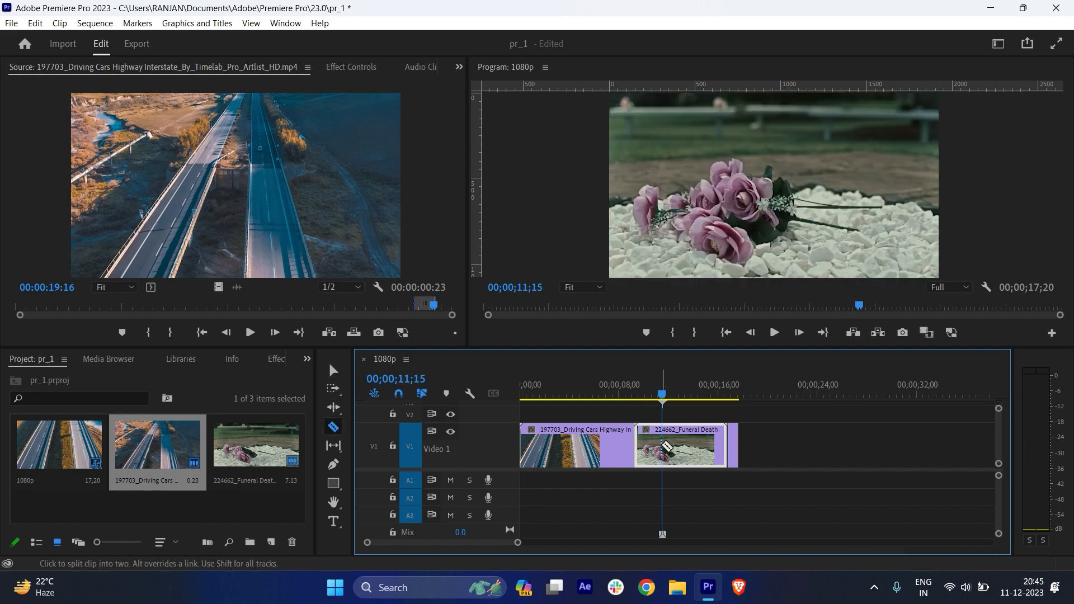
pyautogui.click(664, 447)
pyautogui.press('v')
pyautogui.press('Delete')
pyautogui.moveTo(732, 448); pyautogui.dragTo(666, 444)
# Play back the shortened sequence from the end of the first highway clip into the funeral clip.
pyautogui.click(607, 395)
pyautogui.press('space')
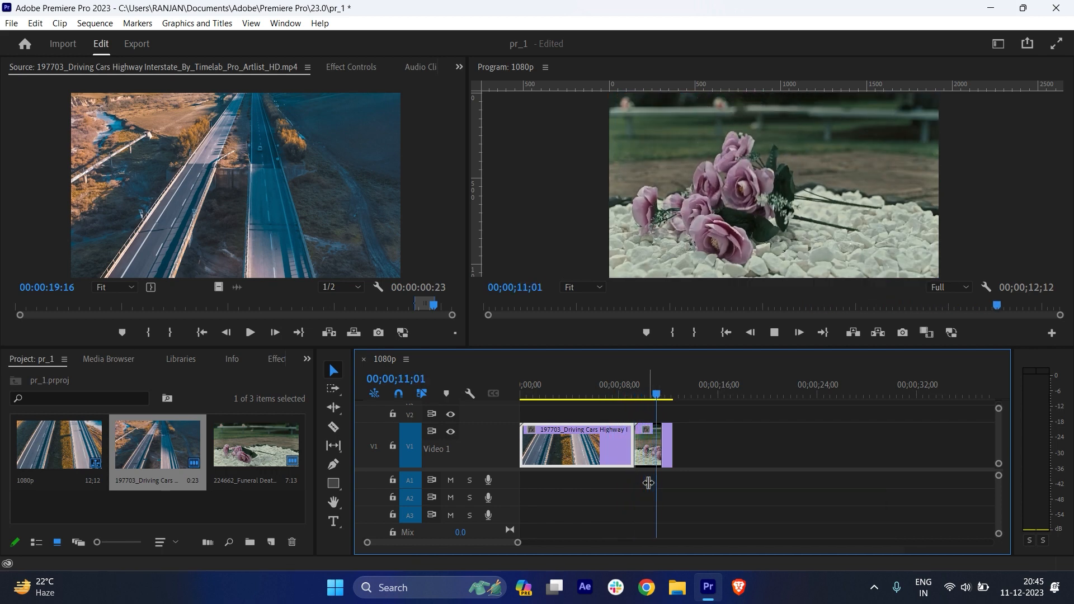
pyautogui.press('space')
# Split the first highway clip at 00;00;07;17, delete the part before the cut, and play back what remains.
pyautogui.click(615, 395)
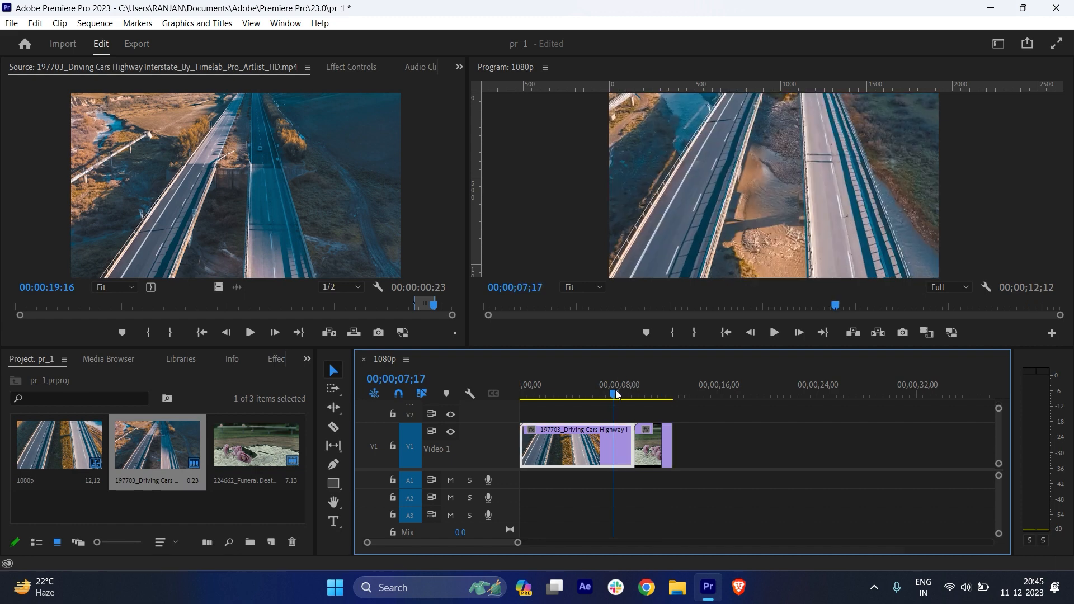
pyautogui.press('c')
pyautogui.click(614, 456)
pyautogui.press('v')
pyautogui.click(593, 459)
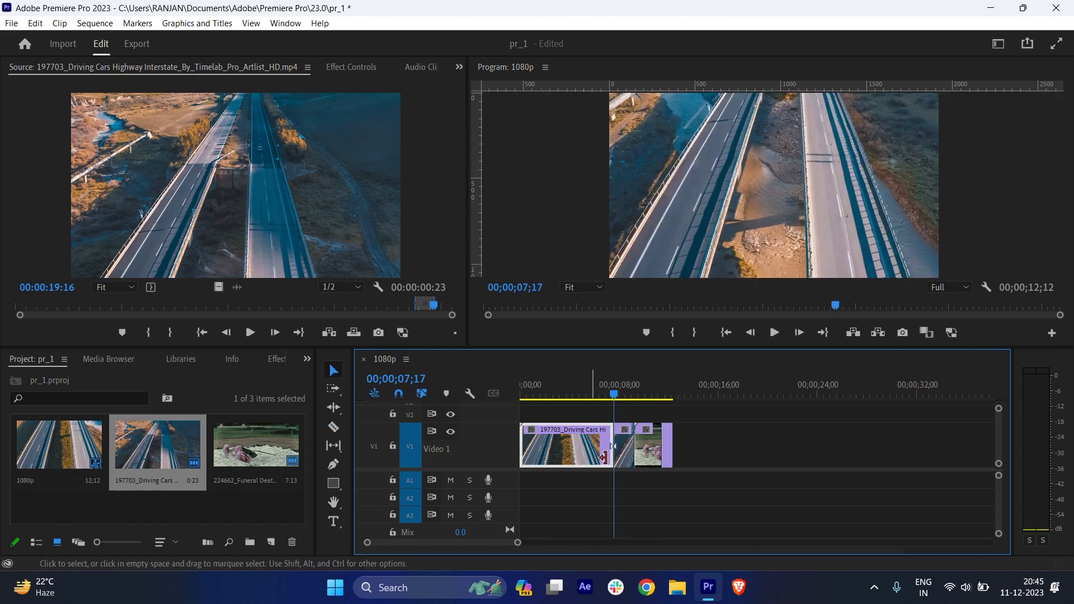
pyautogui.press('Delete')
pyautogui.press('space')
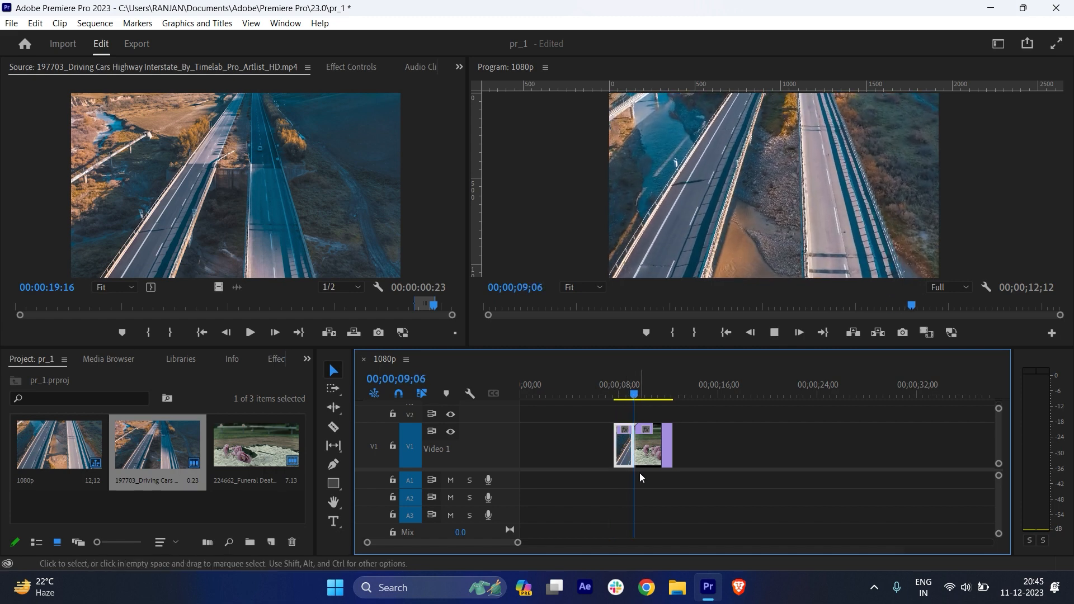
pyautogui.press('space')
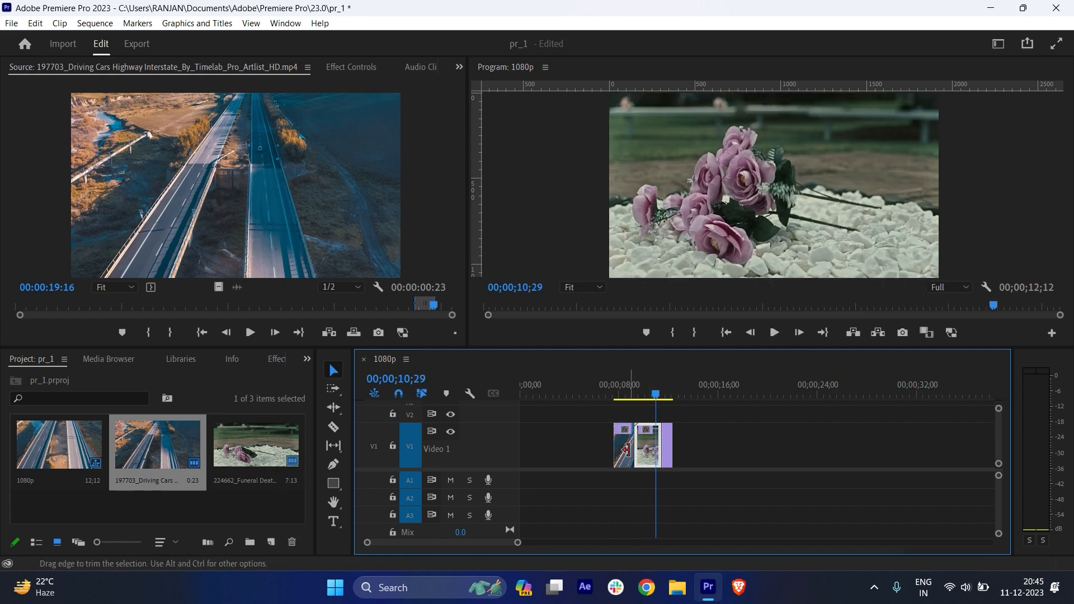
# Close the gap at the start of V1 so the three clips begin at 00;00;00;00.
pyautogui.click(591, 383)
pyautogui.press('Home')
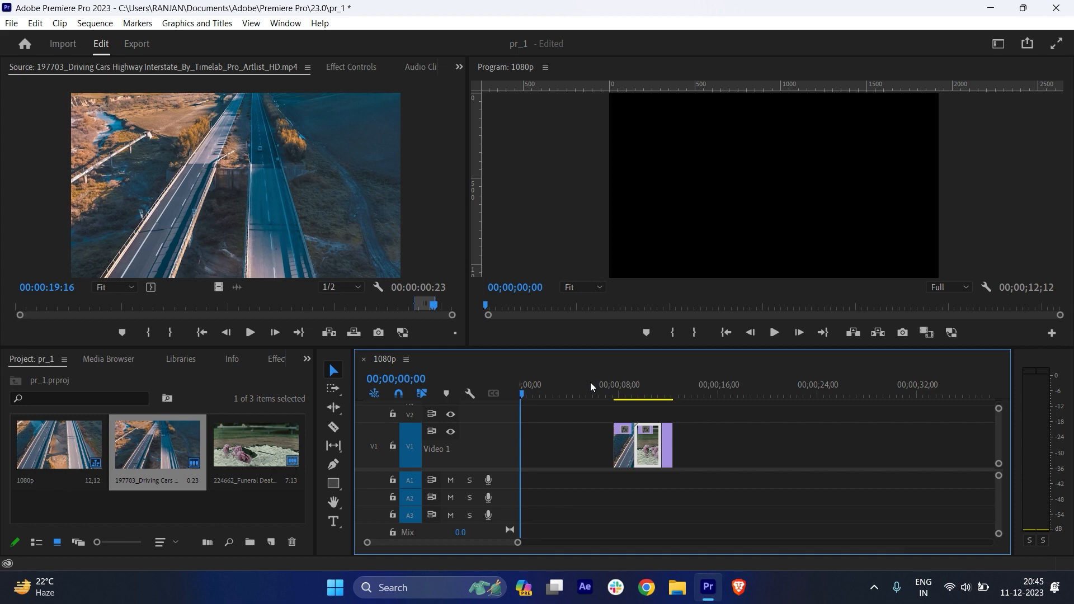
pyautogui.press('w')
pyautogui.moveTo(517, 542); pyautogui.dragTo(469, 538)
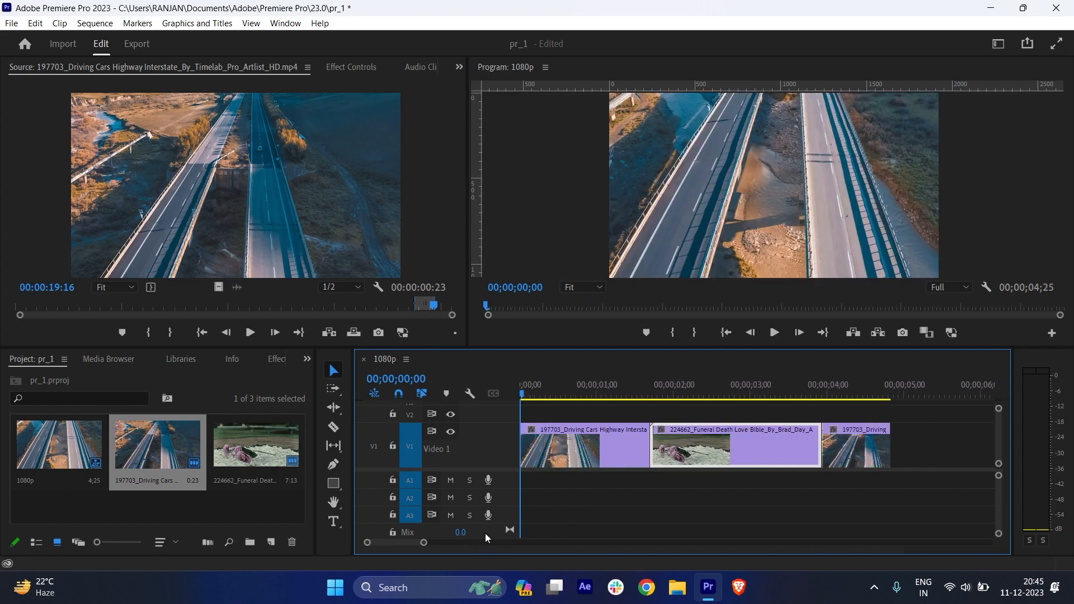
pyautogui.scroll(10, 358, 99)
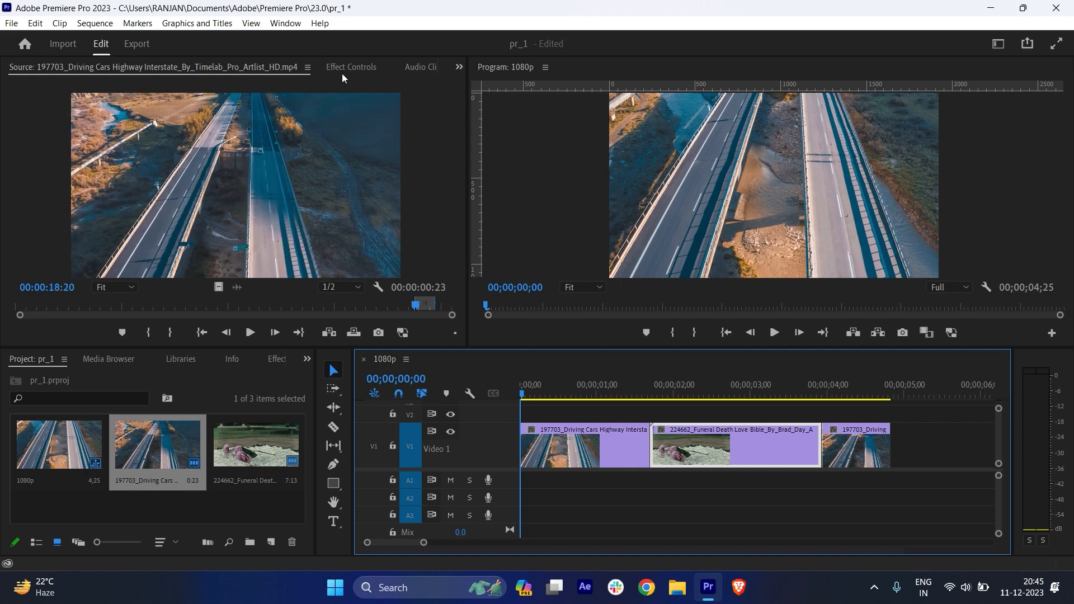
# View the funeral clip's Effect Controls, then select the first highway clip and view its metadata.
pyautogui.click(286, 23)
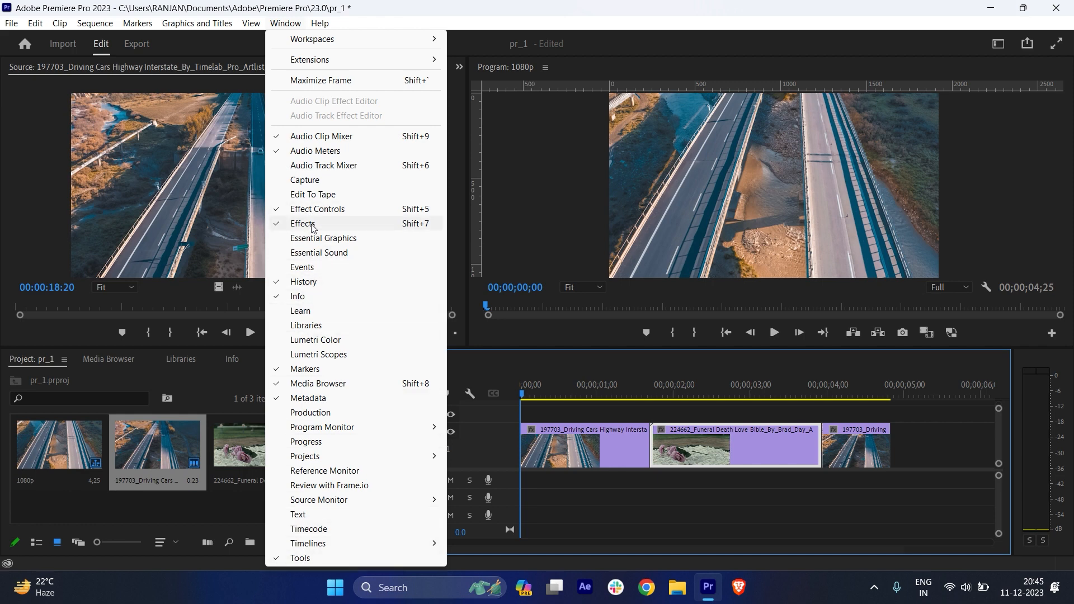
pyautogui.click(281, 24)
pyautogui.click(336, 66)
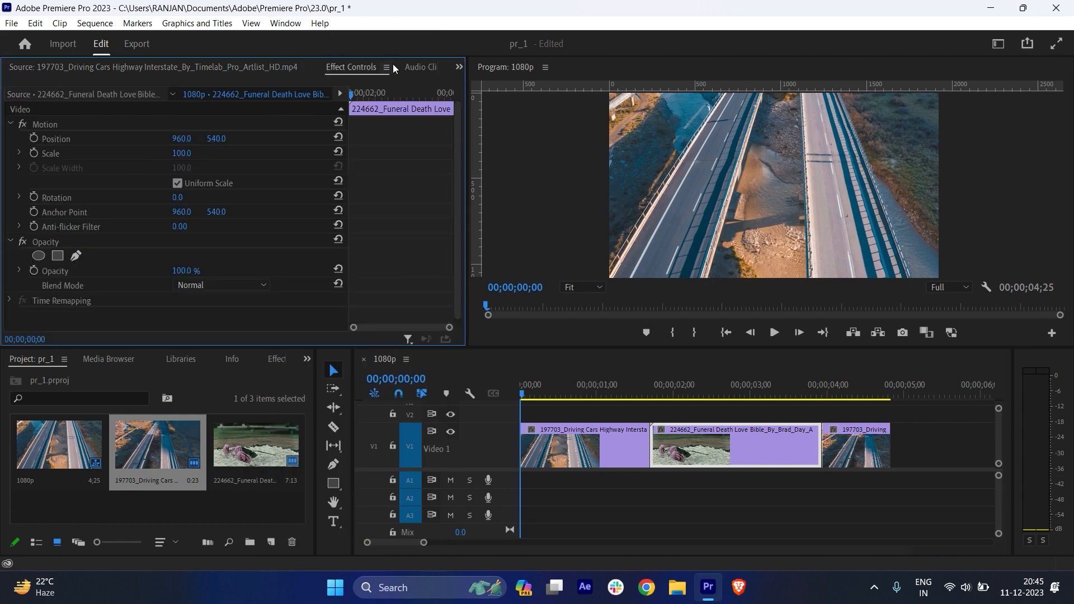
pyautogui.click(563, 448)
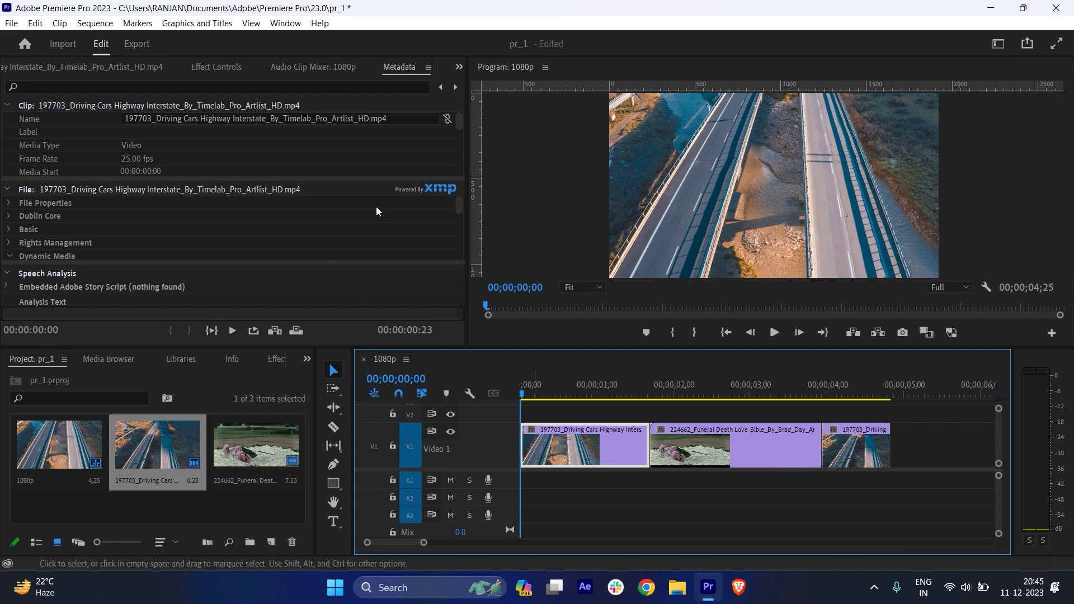
# Set the first highway clip's Scale to 105 and its Position to 973, 561.
pyautogui.click(299, 68)
pyautogui.click(199, 68)
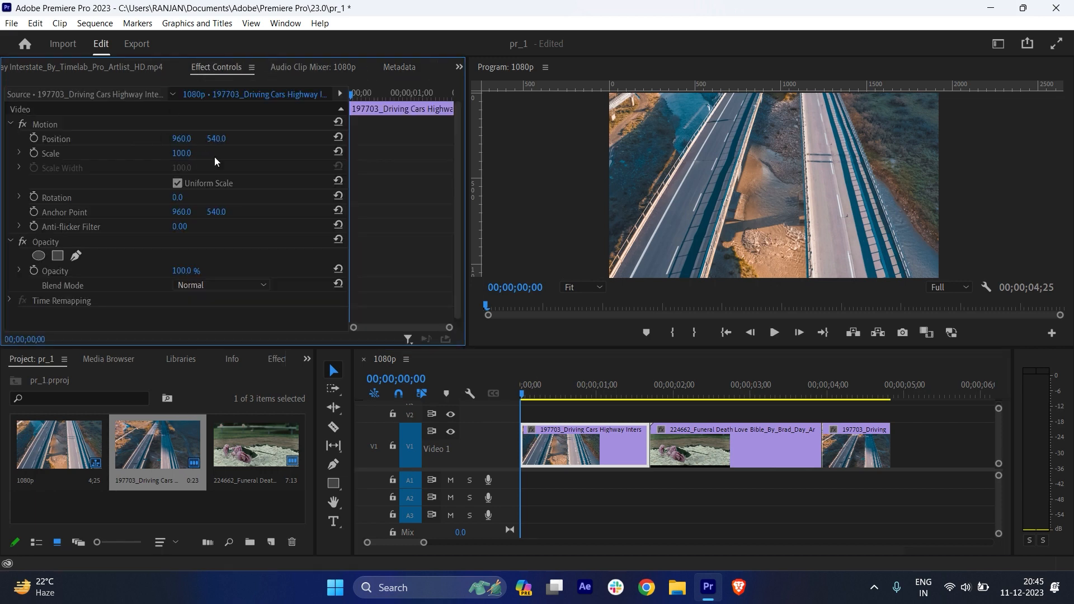
pyautogui.moveTo(180, 154); pyautogui.dragTo(228, 139)
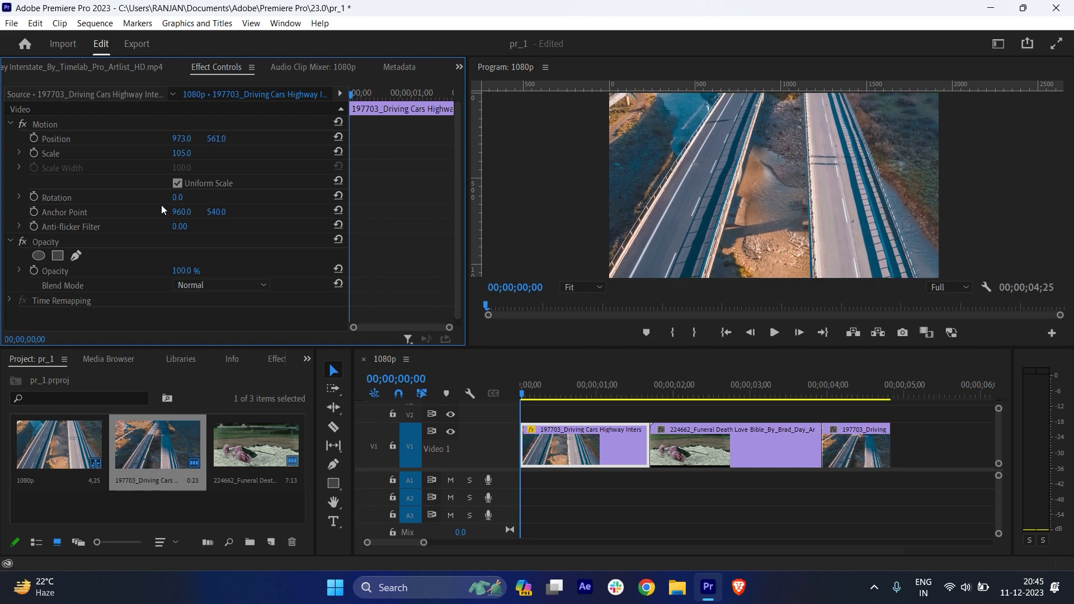
# Try rotating the first highway clip by 1° and undo it, then try adjusting its opacity.
pyautogui.moveTo(176, 200)
pyautogui.mouseDown()
pyautogui.moveTo(157, 200)
pyautogui.moveTo(177, 200)
pyautogui.mouseUp()
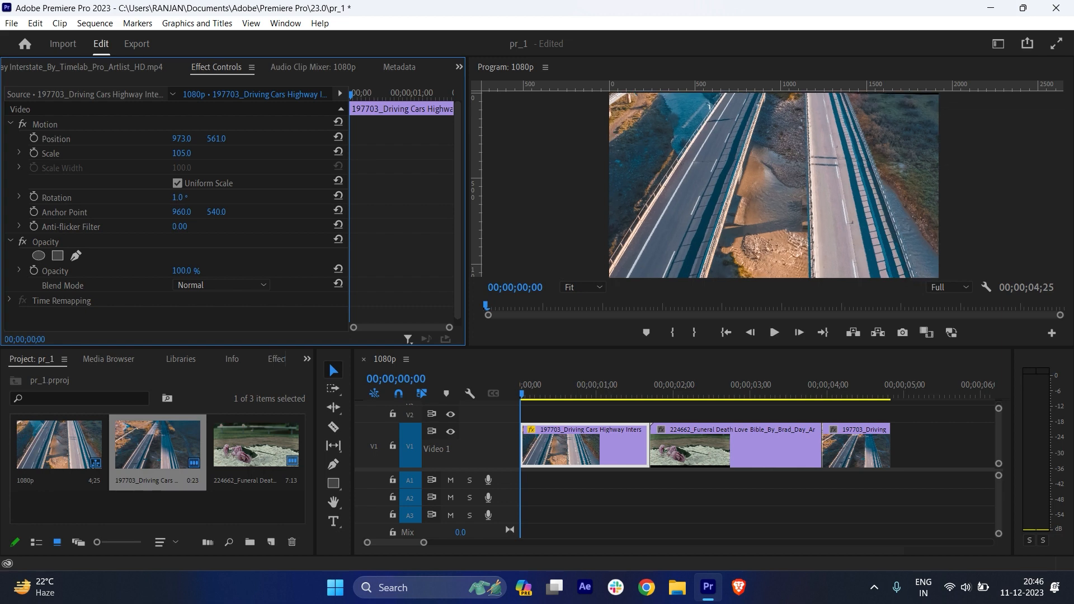
pyautogui.hotkey('ctrl', 'z')
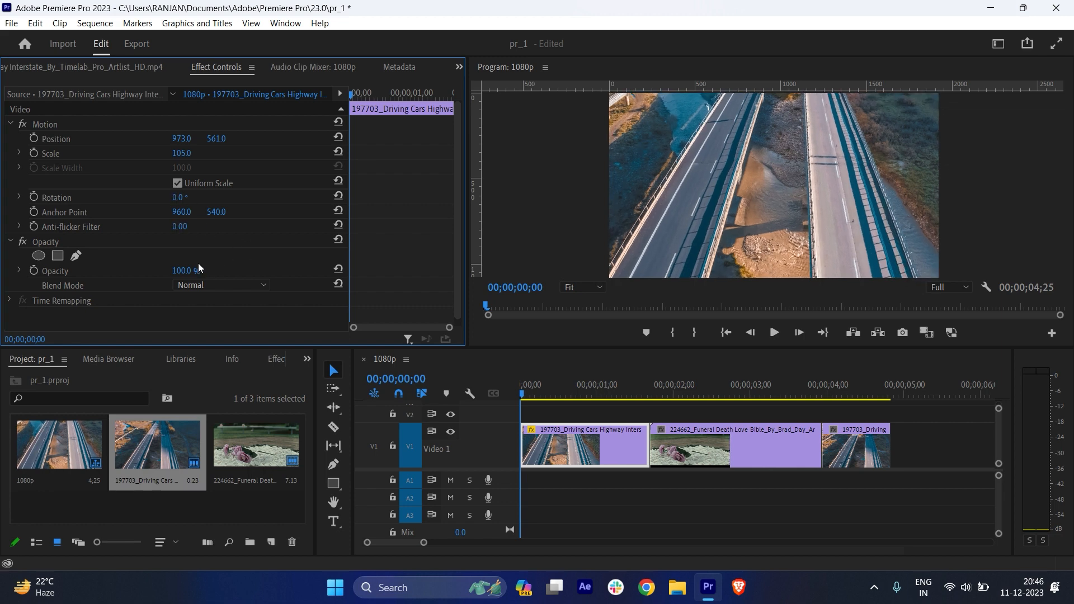
pyautogui.scroll(-1, 198, 266)
pyautogui.moveTo(178, 265)
pyautogui.mouseDown()
pyautogui.moveTo(150, 266)
pyautogui.moveTo(182, 266)
pyautogui.mouseUp()
# Move the playhead to 00;00;00;28 and apply the Lens Distortion video effect to the first highway clip.
pyautogui.click(592, 394)
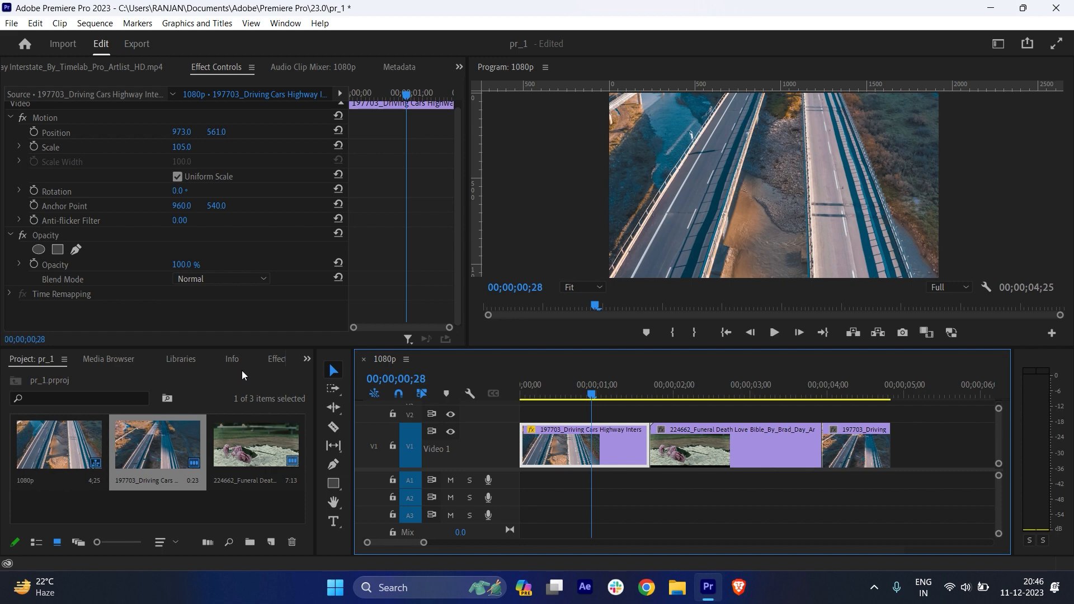
pyautogui.click(274, 359)
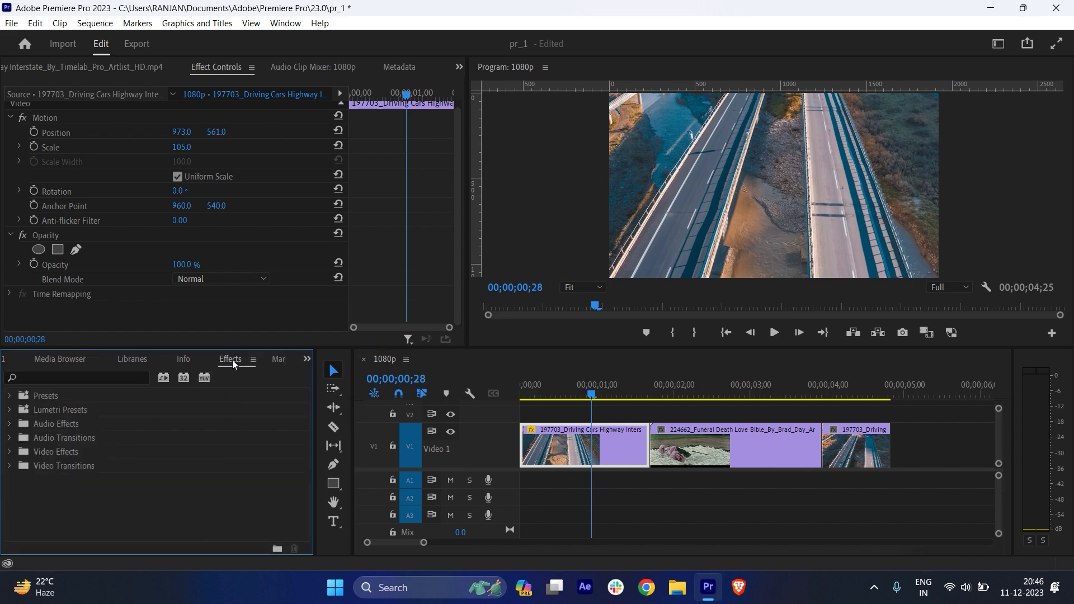
pyautogui.click(9, 452)
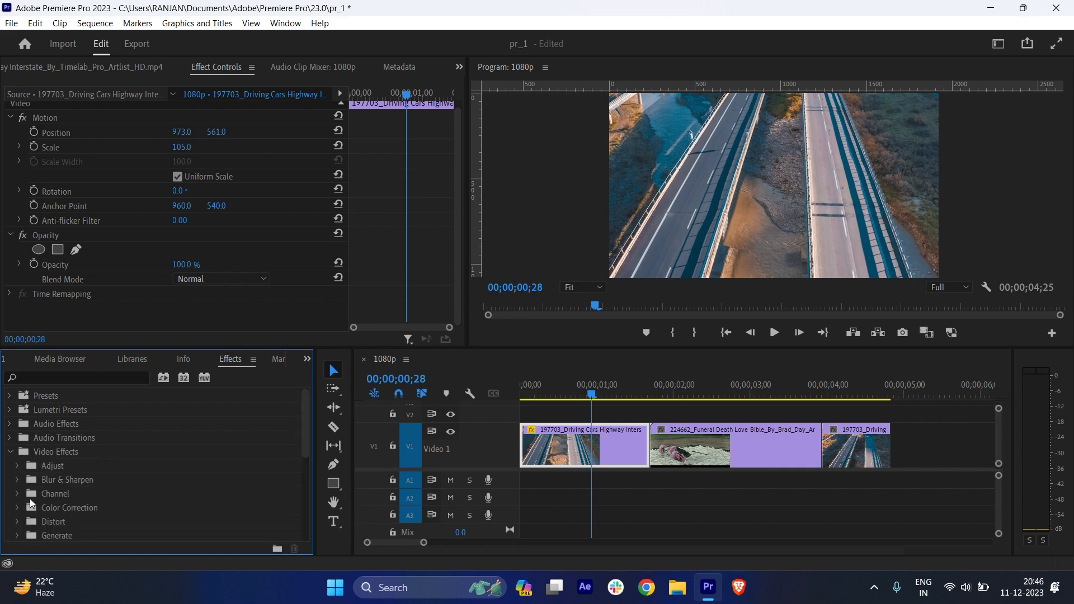
pyautogui.scroll(-5, 42, 494)
pyautogui.scroll(5, 42, 495)
pyautogui.scroll(-5, 42, 494)
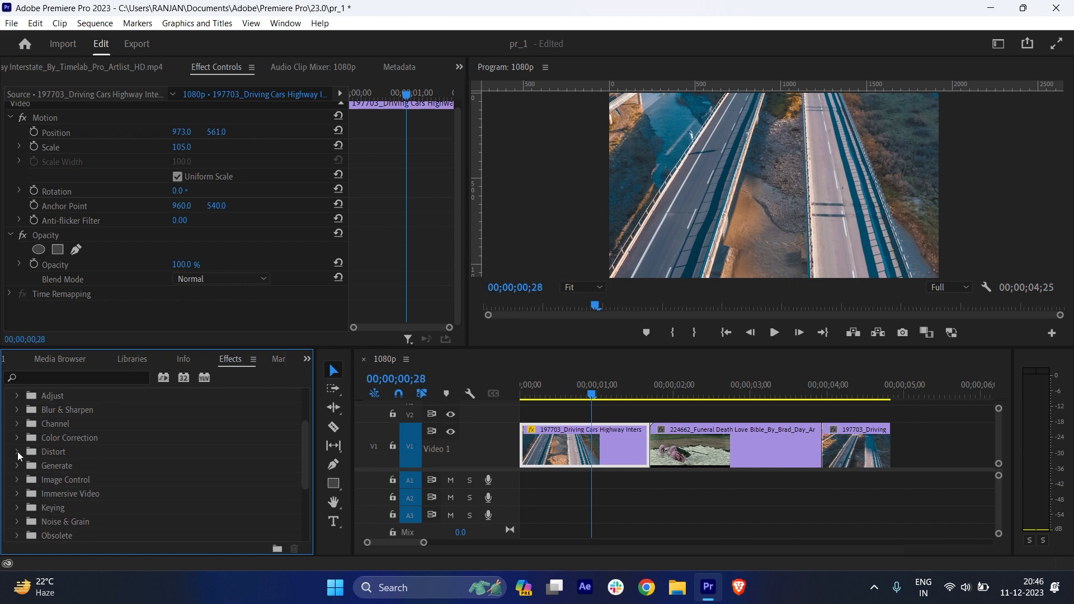
pyautogui.click(18, 451)
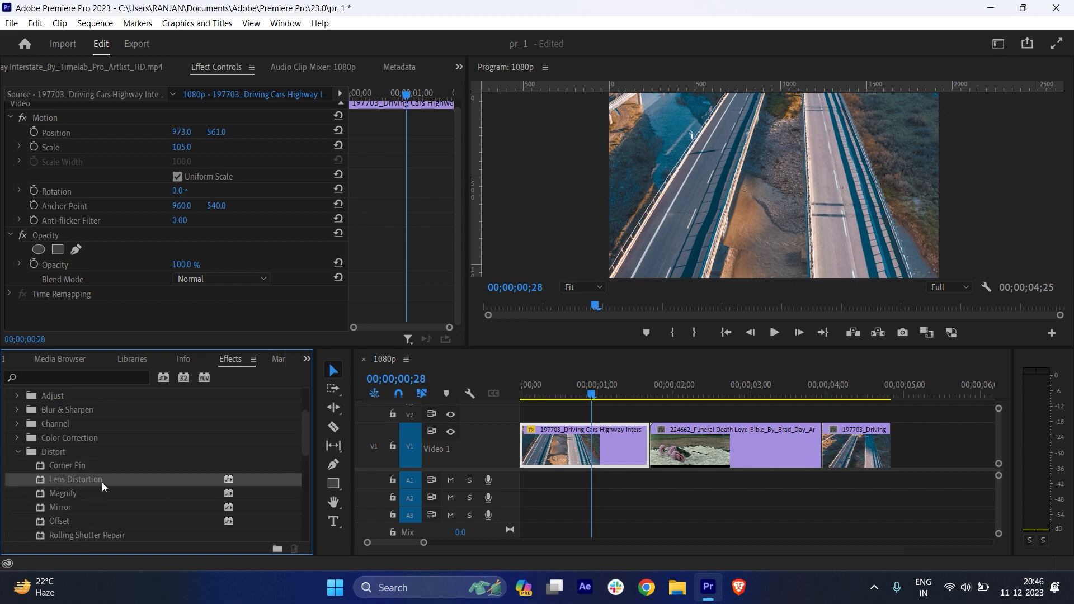
pyautogui.moveTo(93, 479); pyautogui.dragTo(636, 451)
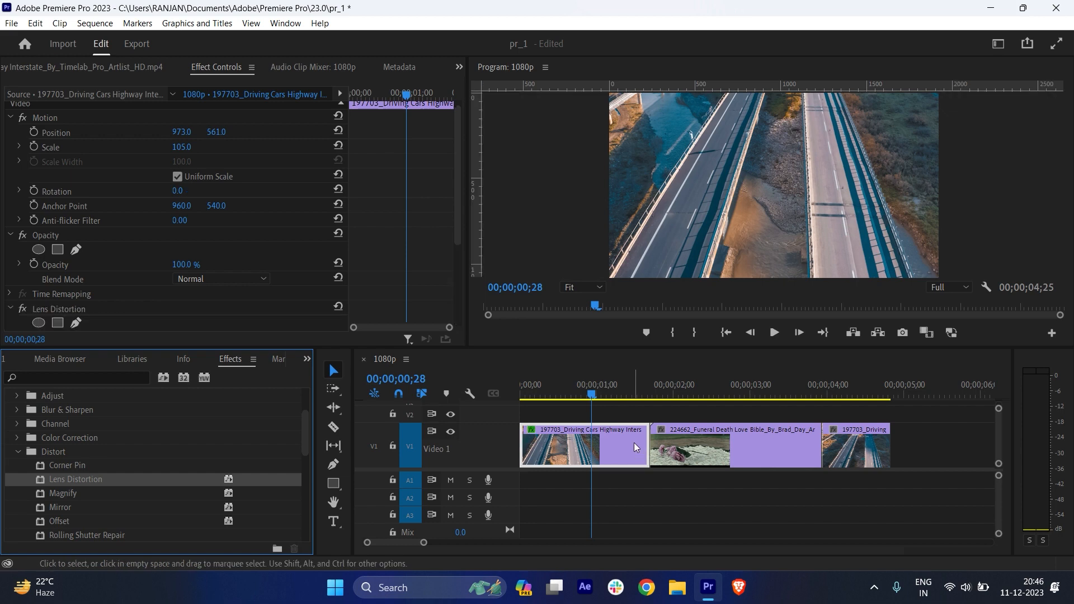
# Apply the Lens Distortion effect to the funeral clip as well and play that clip back.
pyautogui.moveTo(132, 480); pyautogui.dragTo(660, 438)
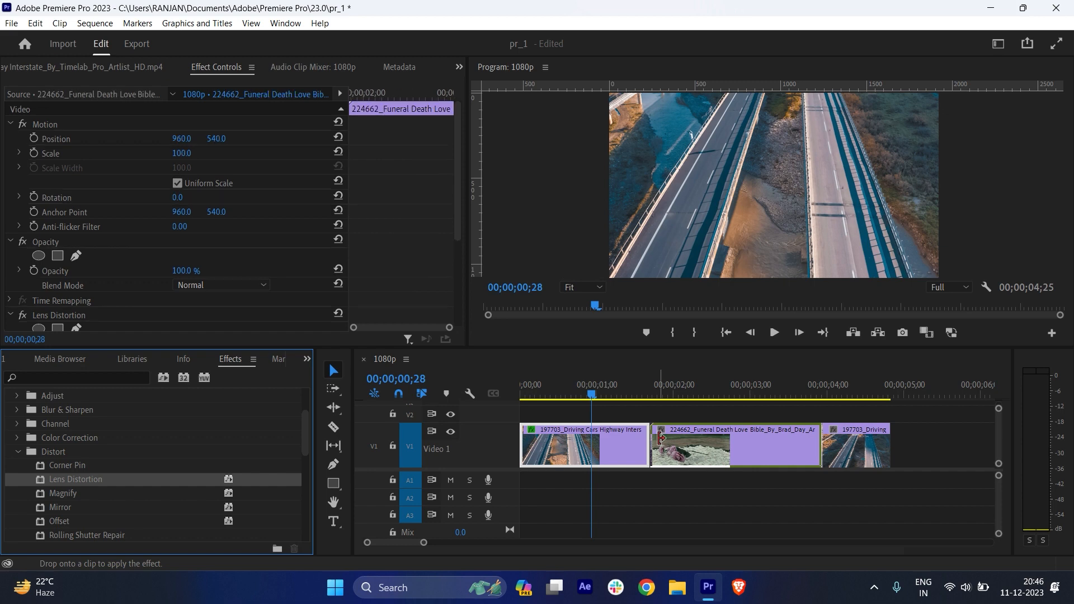
pyautogui.click(660, 391)
pyautogui.press('space')
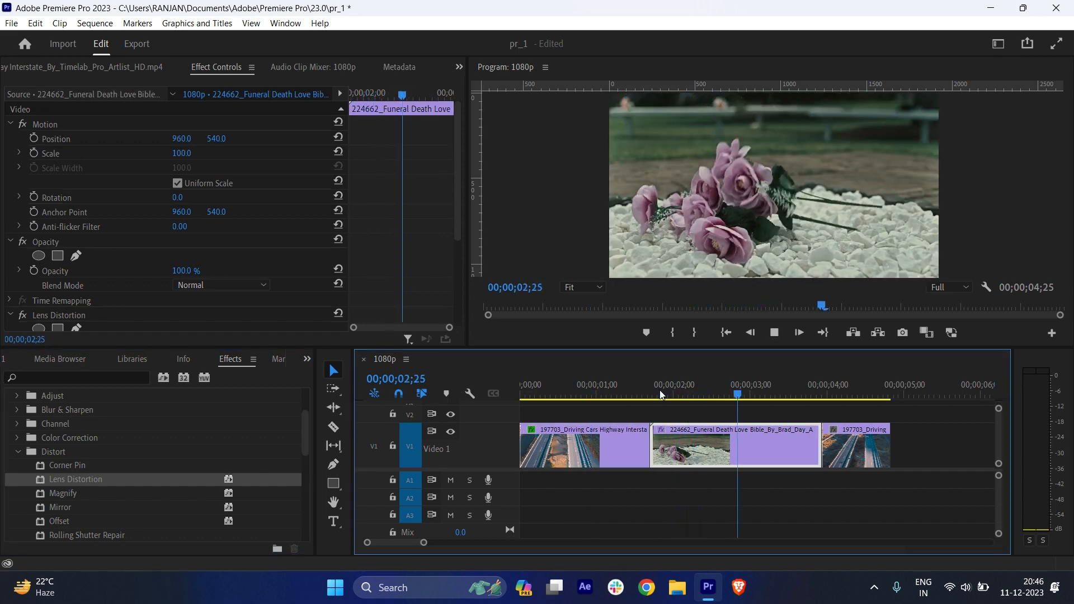
pyautogui.press('space')
# Add a Cross Dissolve video transition at the cut between the first highway clip and the funeral clip.
pyautogui.scroll(-2, 98, 481)
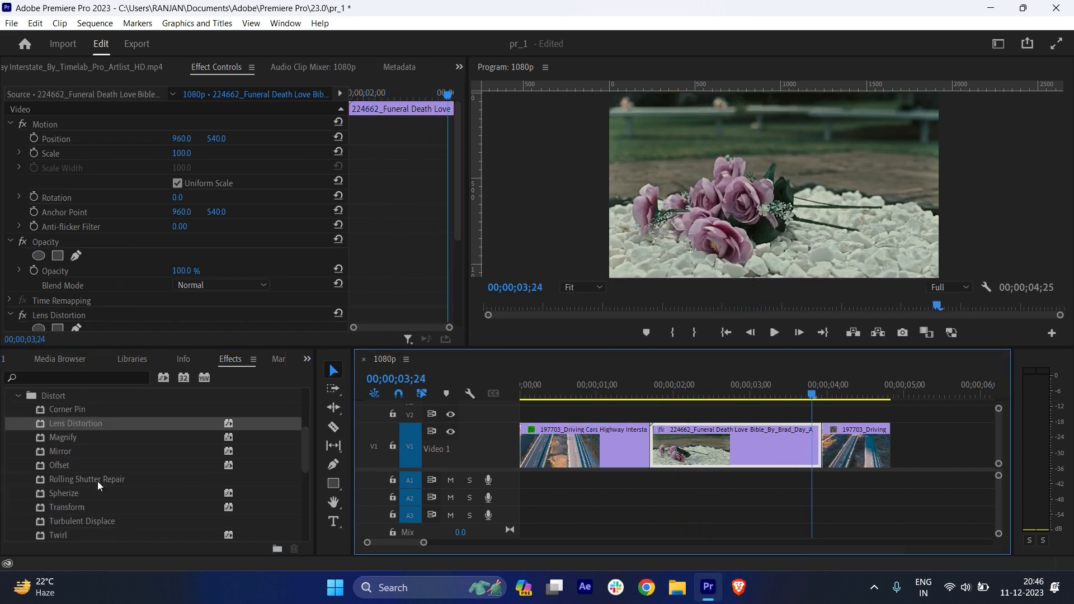
pyautogui.scroll(3, 97, 481)
pyautogui.click(15, 517)
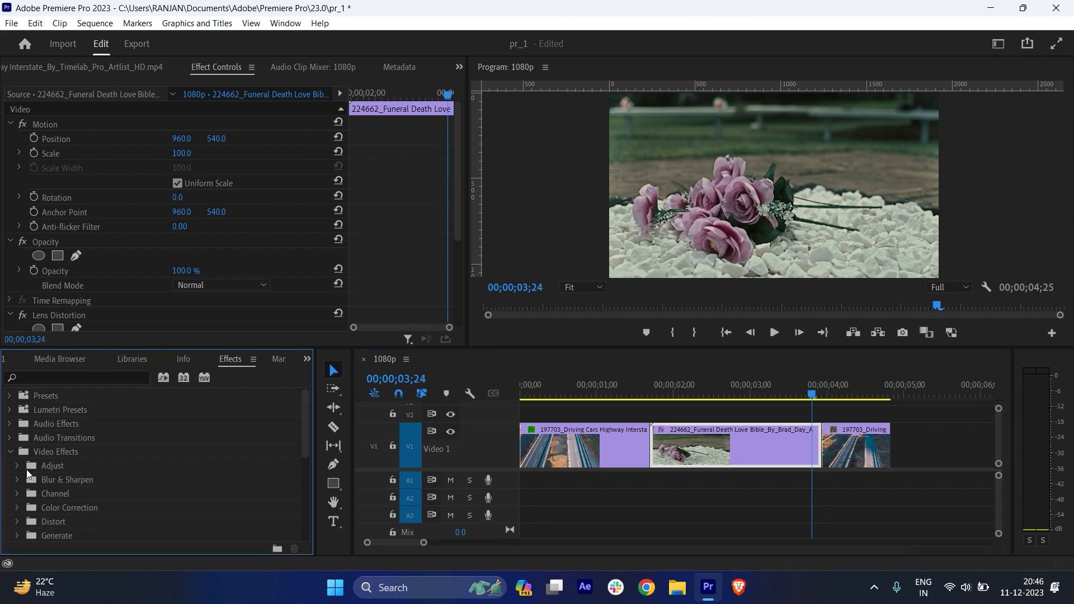
pyautogui.click(11, 453)
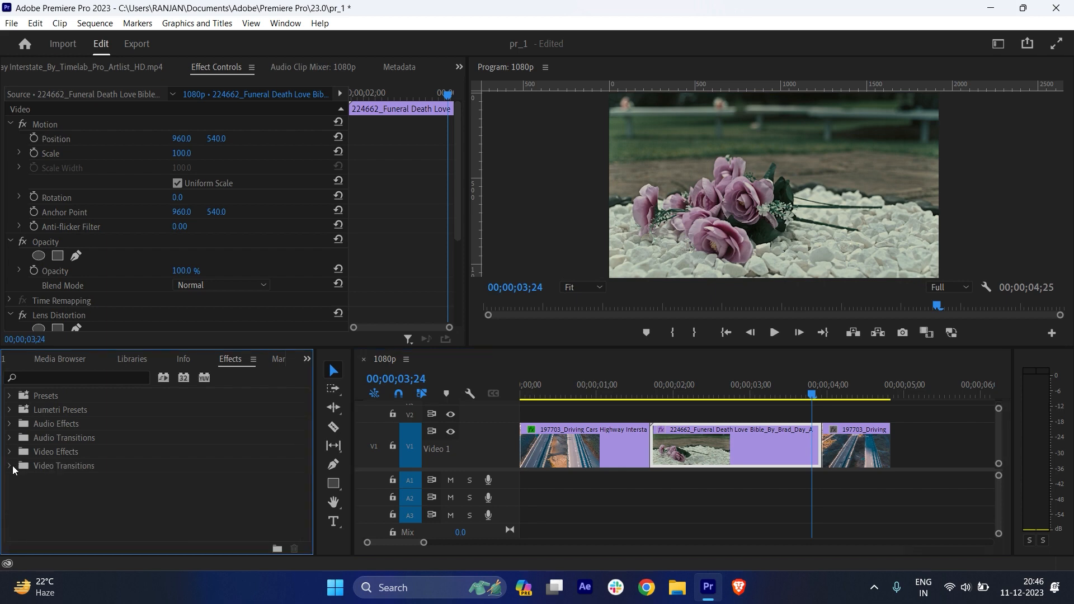
pyautogui.click(12, 466)
pyautogui.scroll(-1, 87, 499)
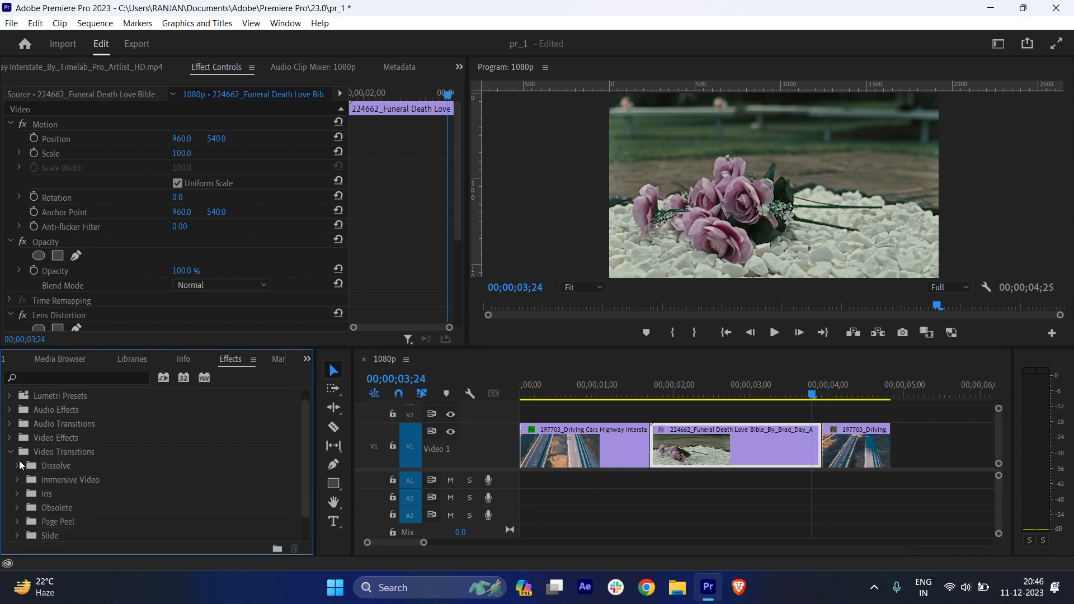
pyautogui.click(19, 465)
pyautogui.moveTo(75, 490); pyautogui.dragTo(643, 453)
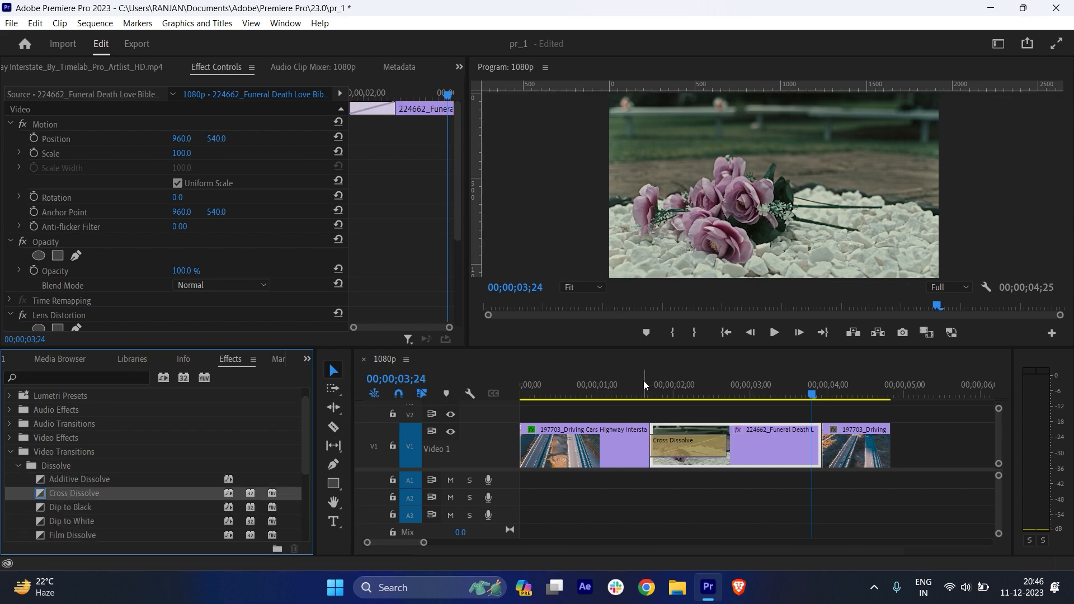
# Play back the cross dissolve between the first highway clip and the funeral clip several times, stopping at 00;00;02;14.
pyautogui.click(643, 381)
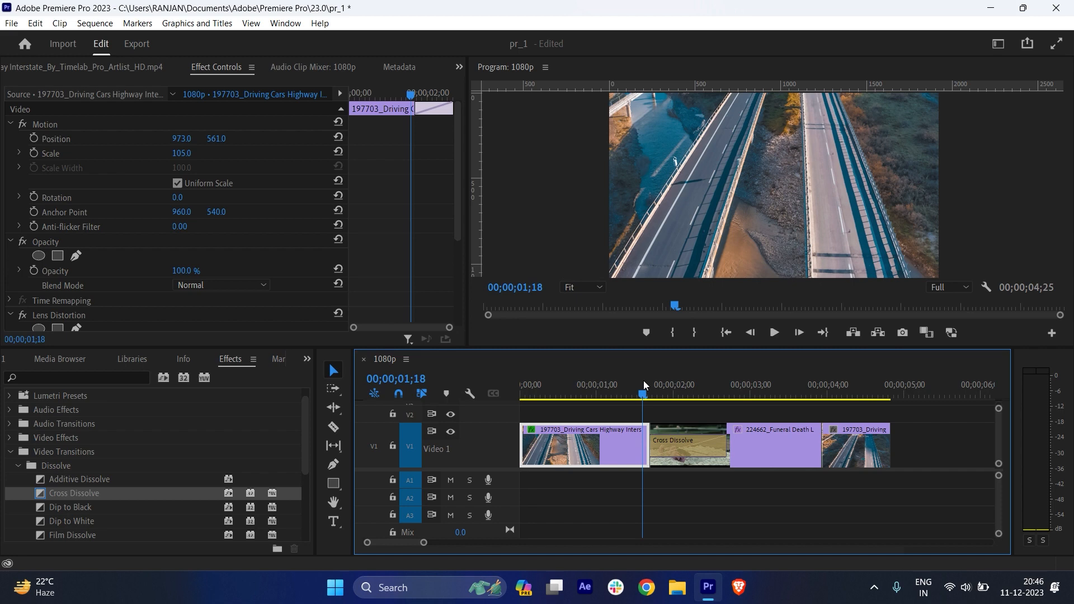
pyautogui.press('space')
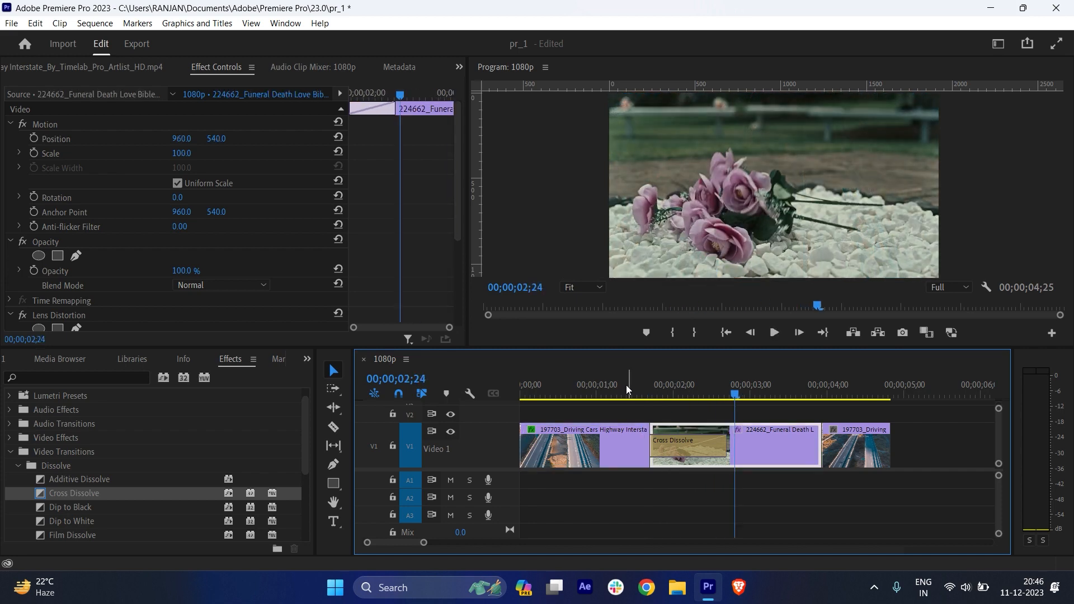
pyautogui.click(616, 385)
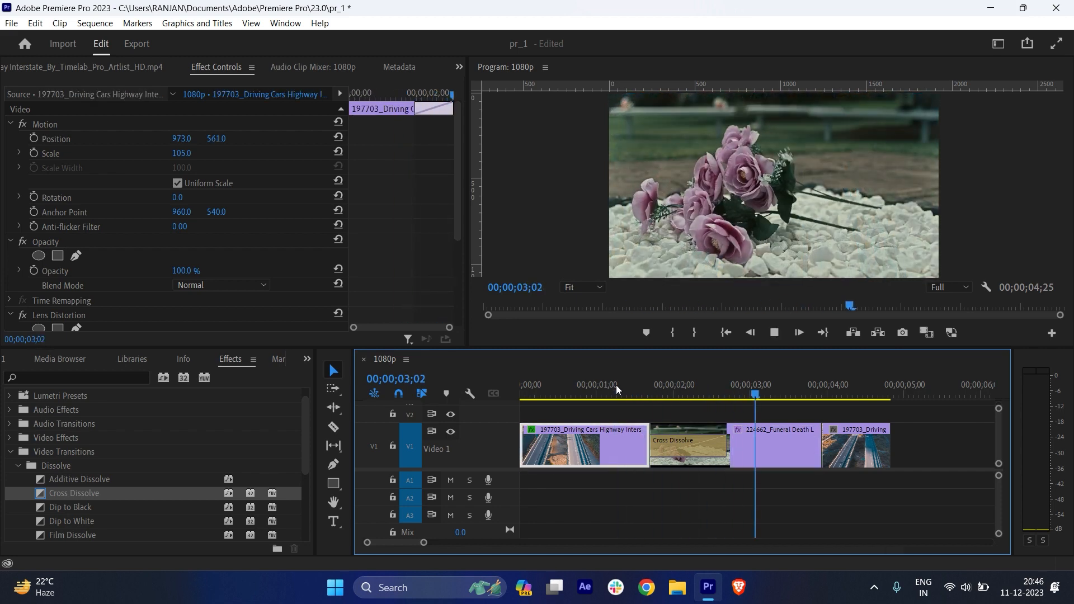
pyautogui.press('space')
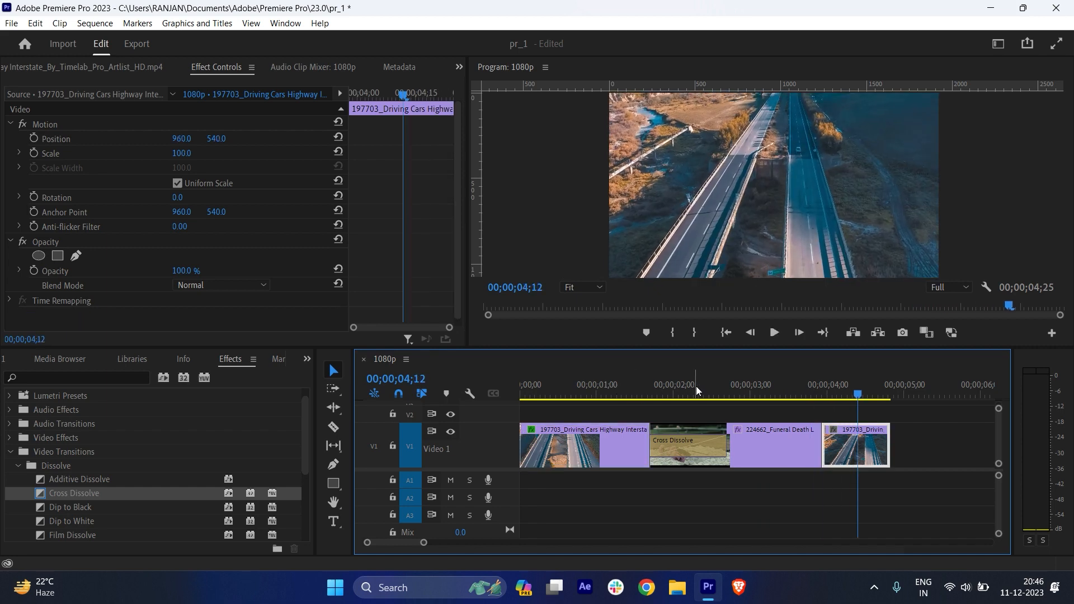
pyautogui.click(756, 375)
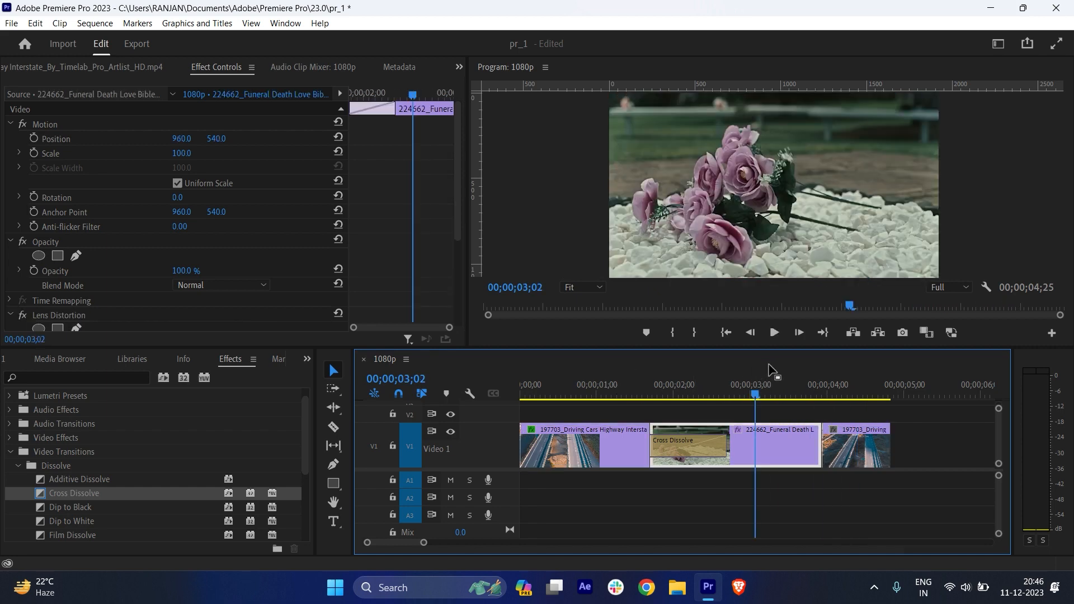
pyautogui.click(593, 409)
pyautogui.click(579, 390)
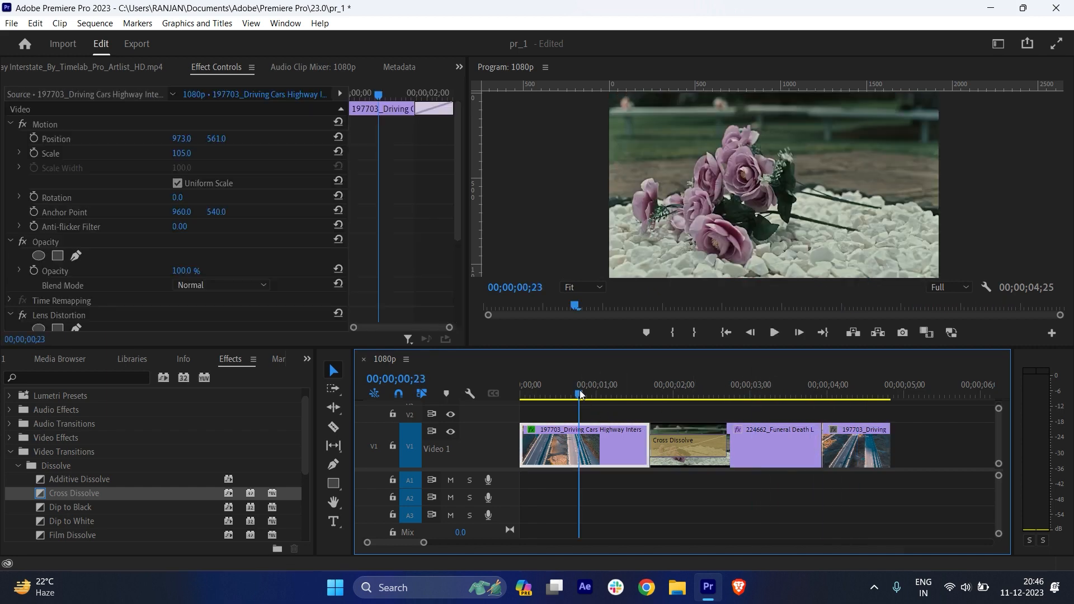
pyautogui.press('space')
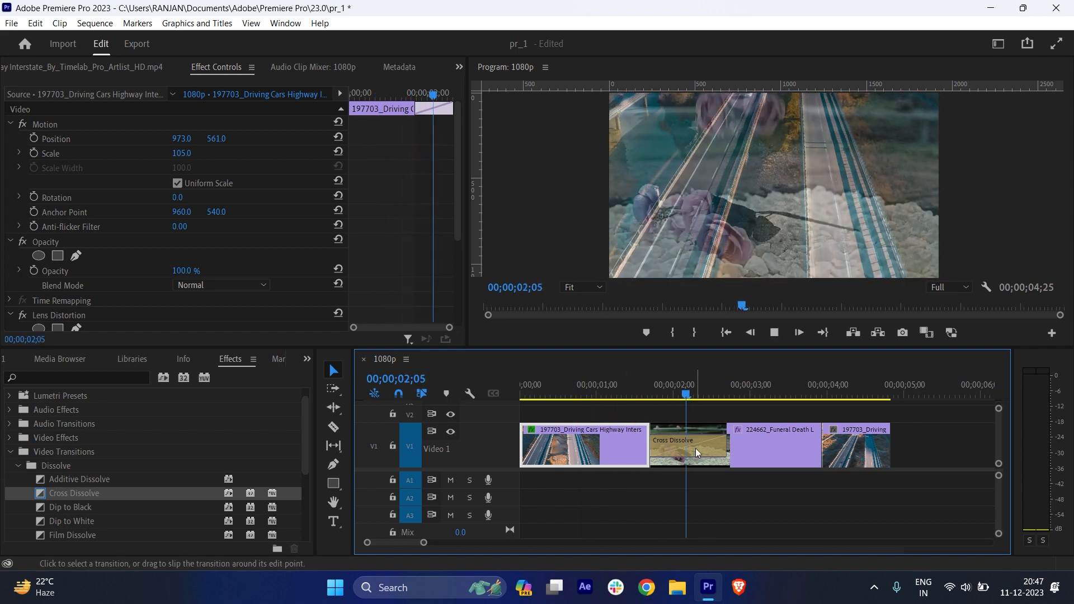
pyautogui.click(616, 391)
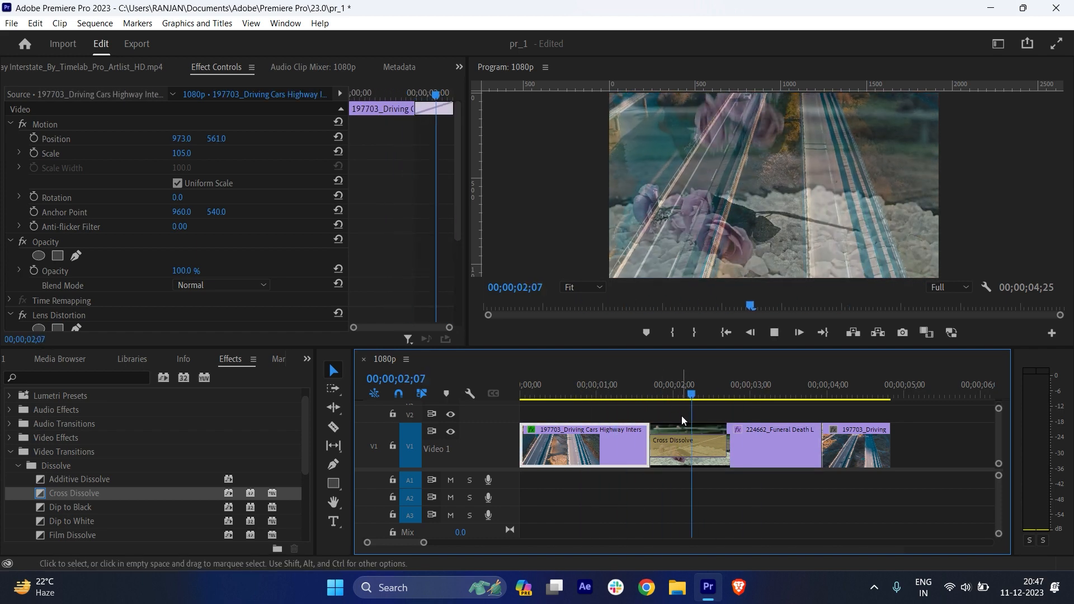
pyautogui.press('space')
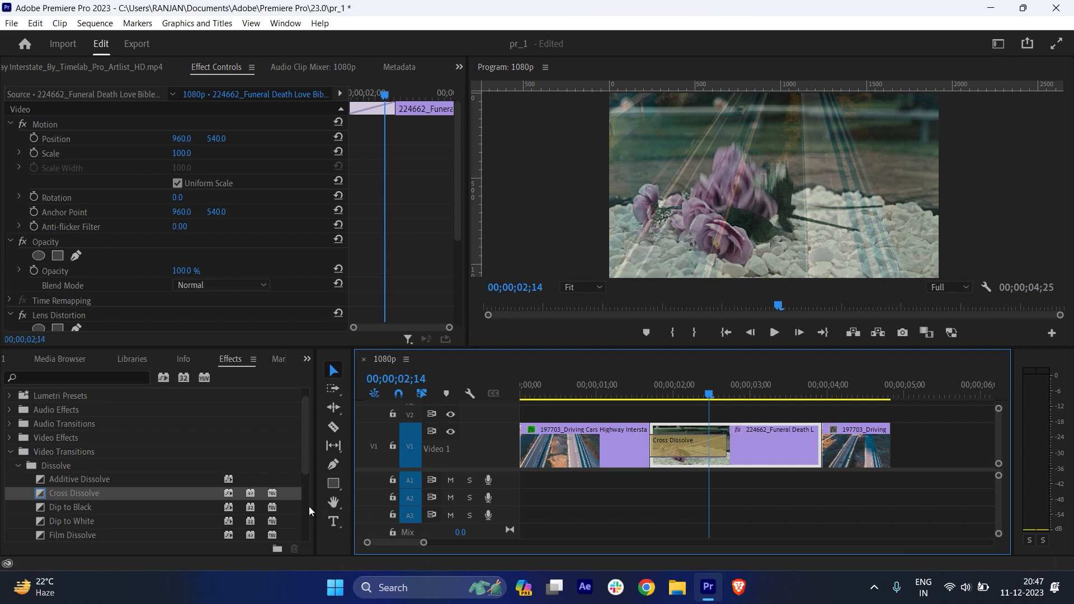
# Add a text title reading "flowers" over the roses in the frame at 00;00;02;14.
pyautogui.click(335, 522)
pyautogui.click(684, 178)
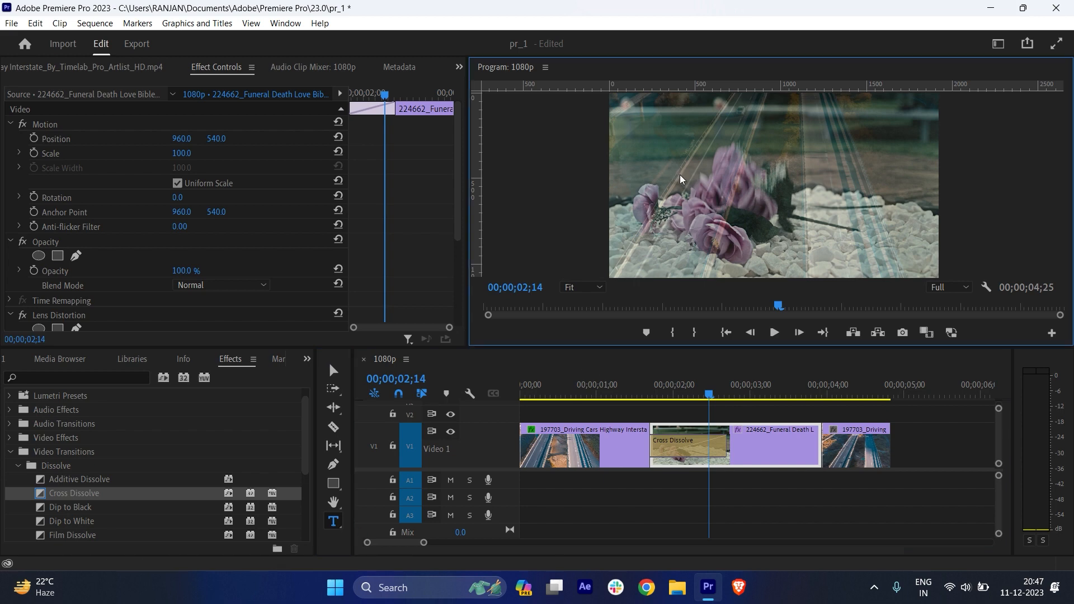
pyautogui.write('flowers')
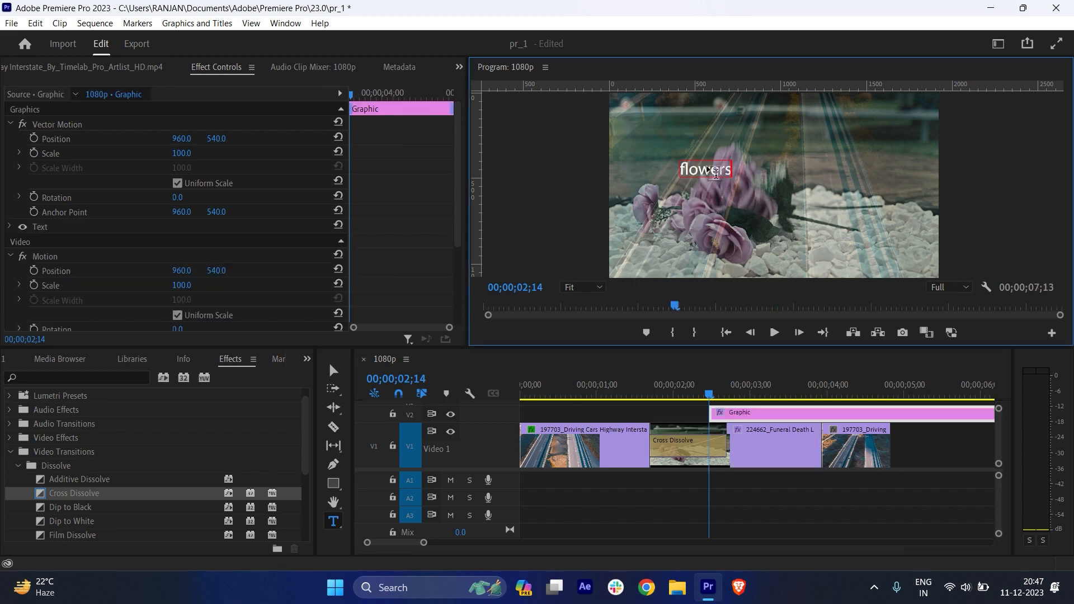
pyautogui.click(695, 432)
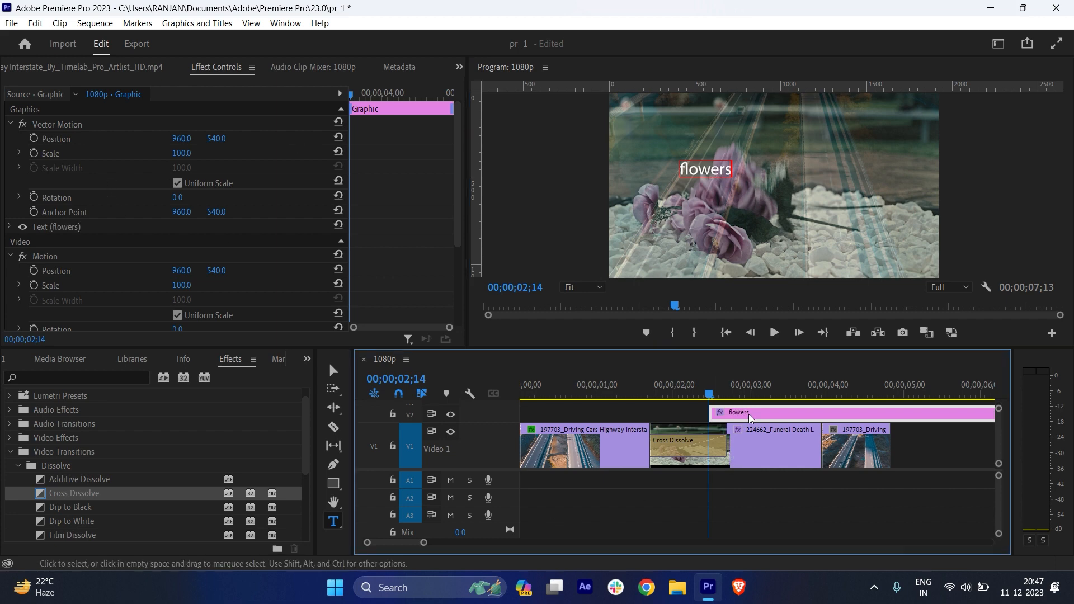
# Open the flowers graphic for editing and expand the Source Text settings among its effect properties.
pyautogui.doubleClick(768, 418)
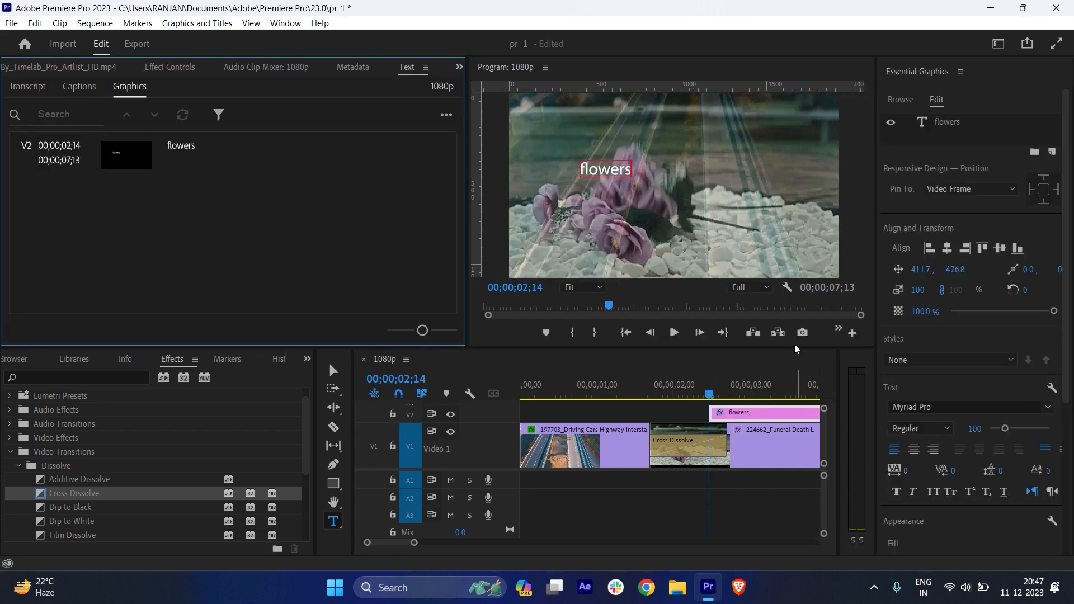
pyautogui.scroll(-3, 945, 358)
pyautogui.scroll(3, 959, 313)
pyautogui.click(178, 68)
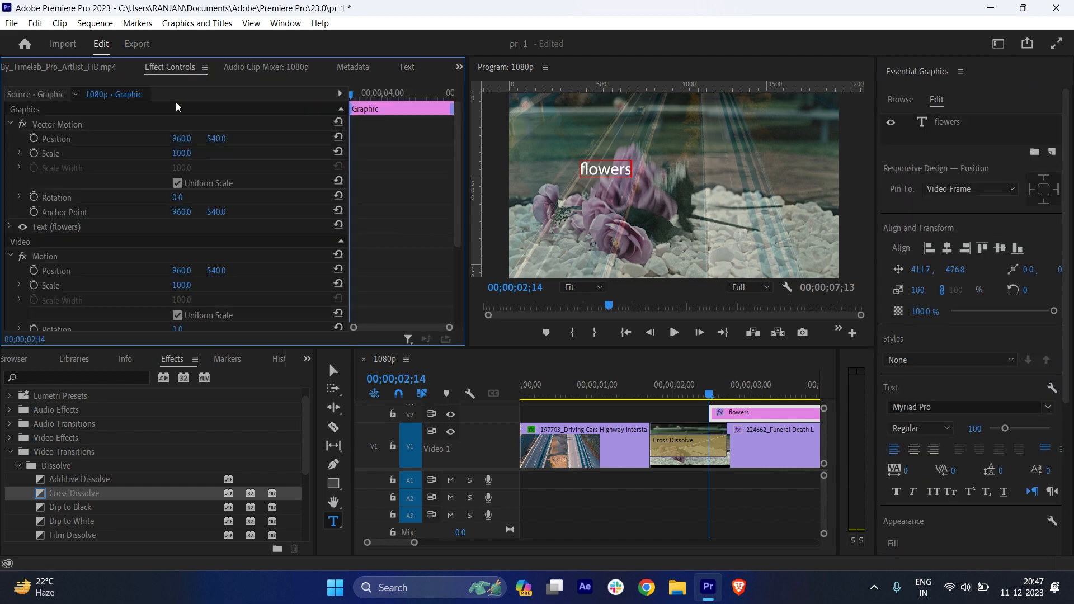
pyautogui.click(11, 226)
pyautogui.scroll(-3, 68, 263)
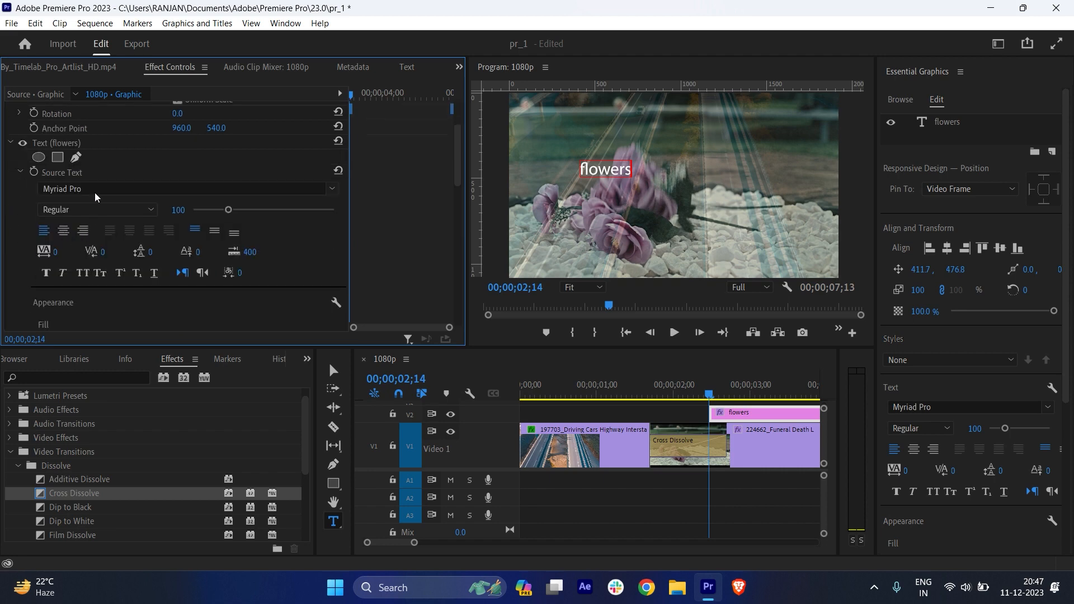
# Set the flowers title's font to Anton and its font size to 296.
pyautogui.click(98, 184)
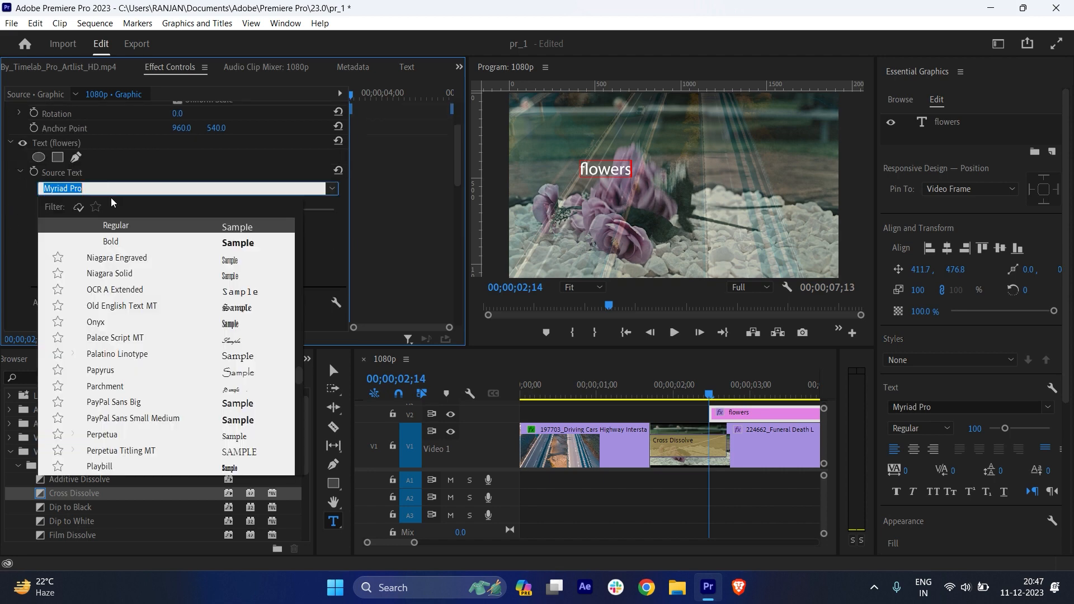
pyautogui.write('ant')
pyautogui.press('Return')
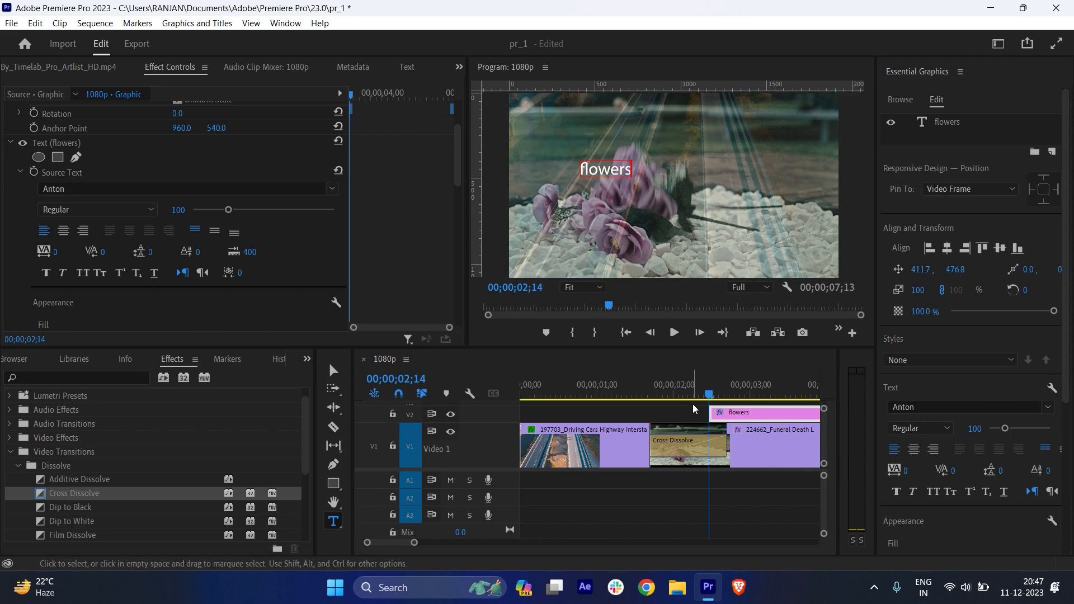
pyautogui.doubleClick(606, 181)
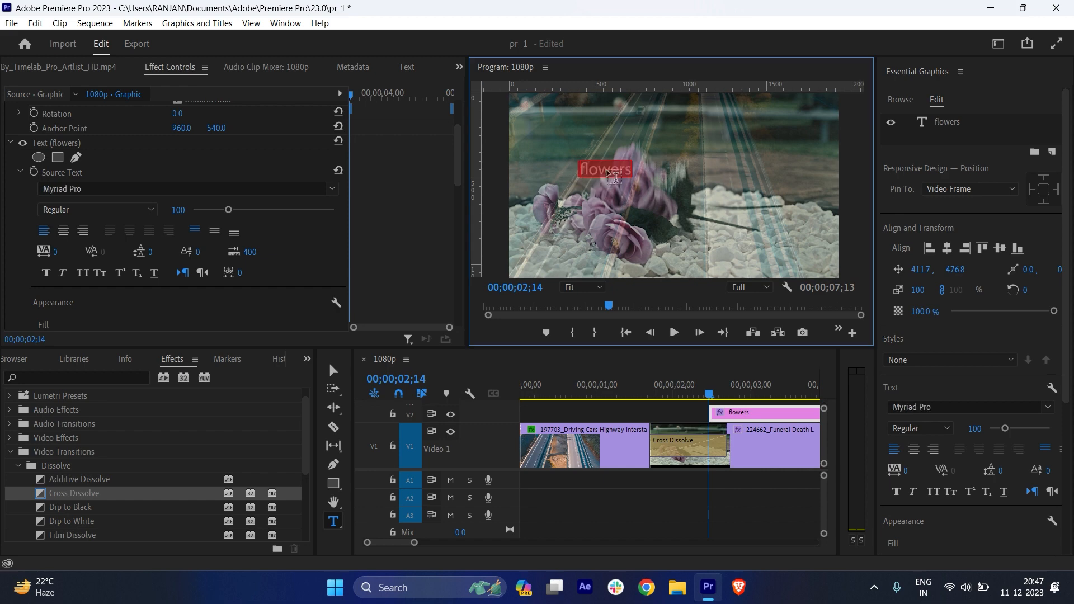
pyautogui.click(168, 188)
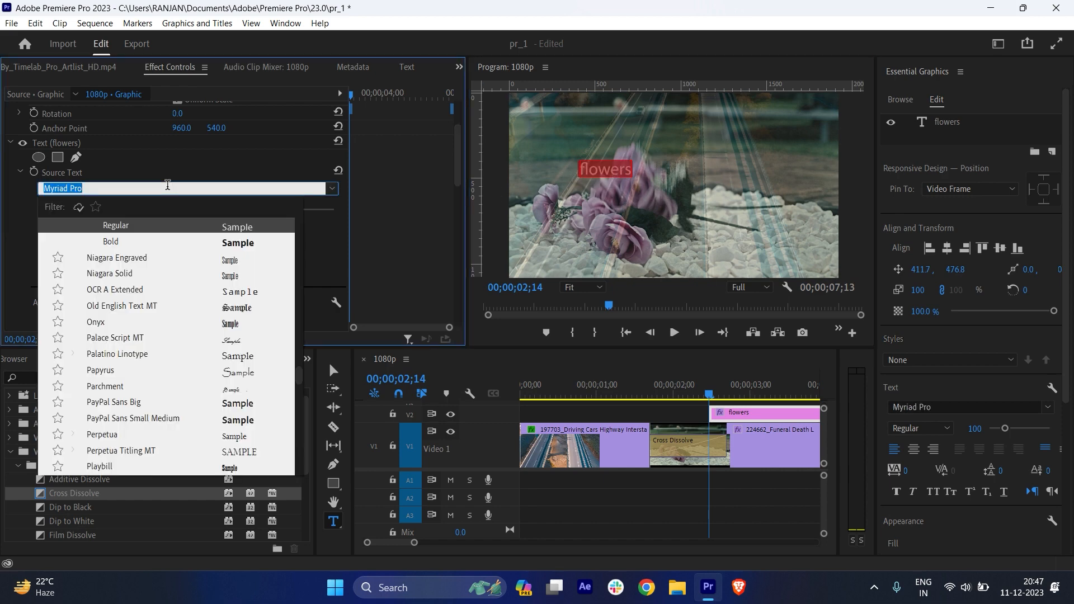
pyautogui.write('anton')
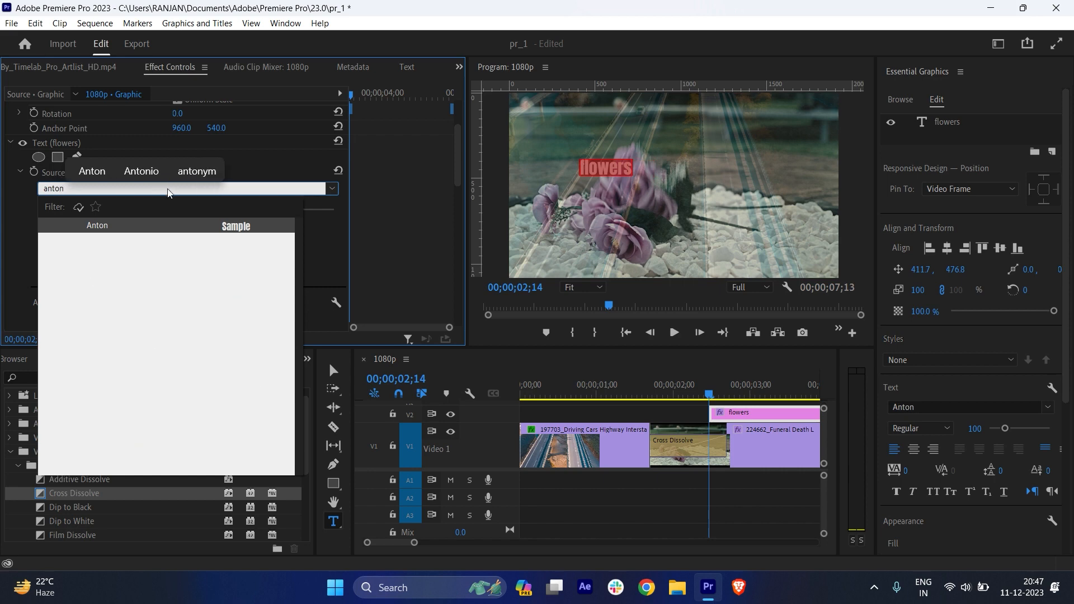
pyautogui.click(146, 226)
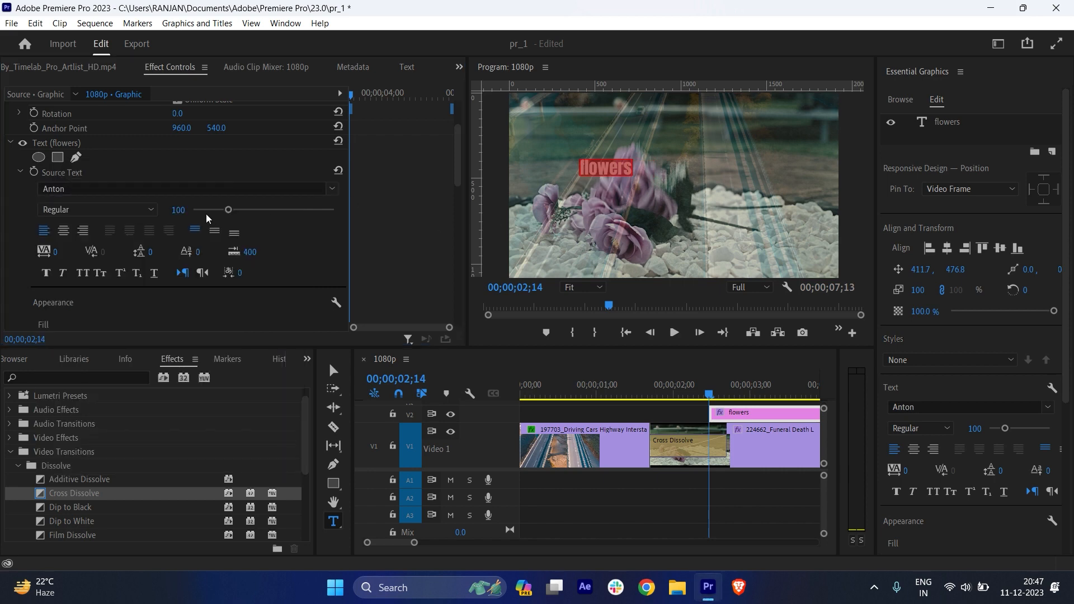
pyautogui.moveTo(229, 211); pyautogui.dragTo(299, 215)
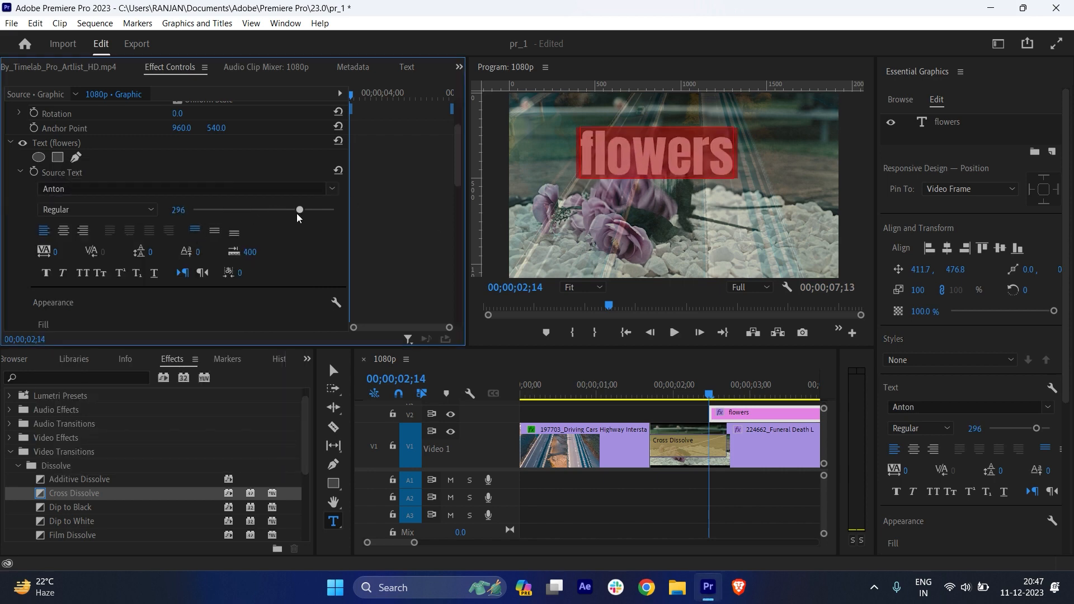
# Enable a red E21F1F shadow on the flowers title with 100% opacity and a blur of 111.
pyautogui.scroll(-5, 223, 246)
pyautogui.click(43, 217)
pyautogui.click(71, 216)
pyautogui.moveTo(442, 263); pyautogui.dragTo(522, 367)
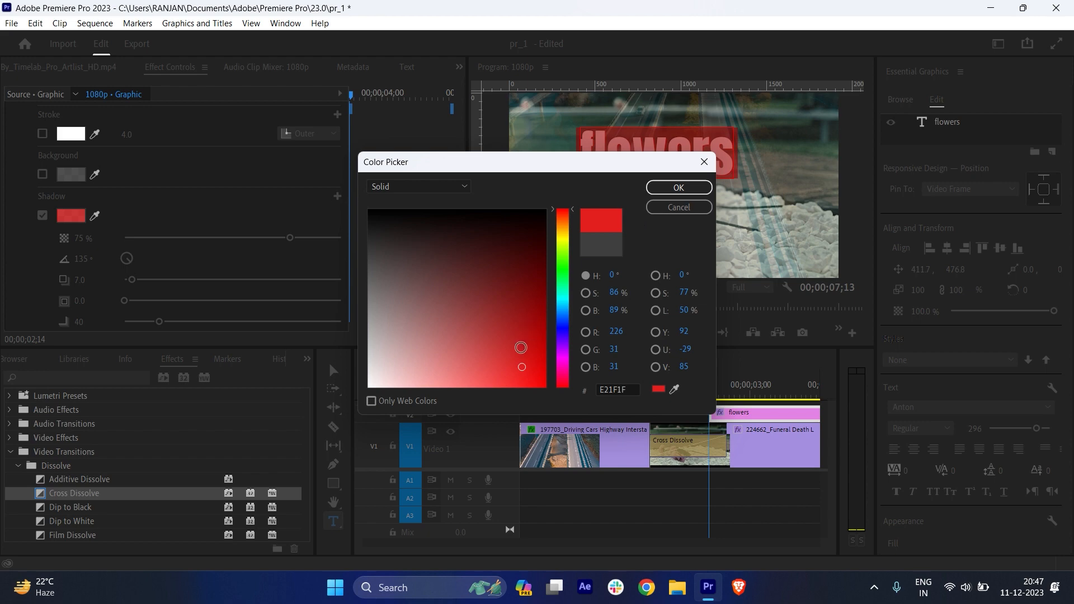
pyautogui.click(679, 187)
pyautogui.moveTo(290, 238); pyautogui.dragTo(394, 236)
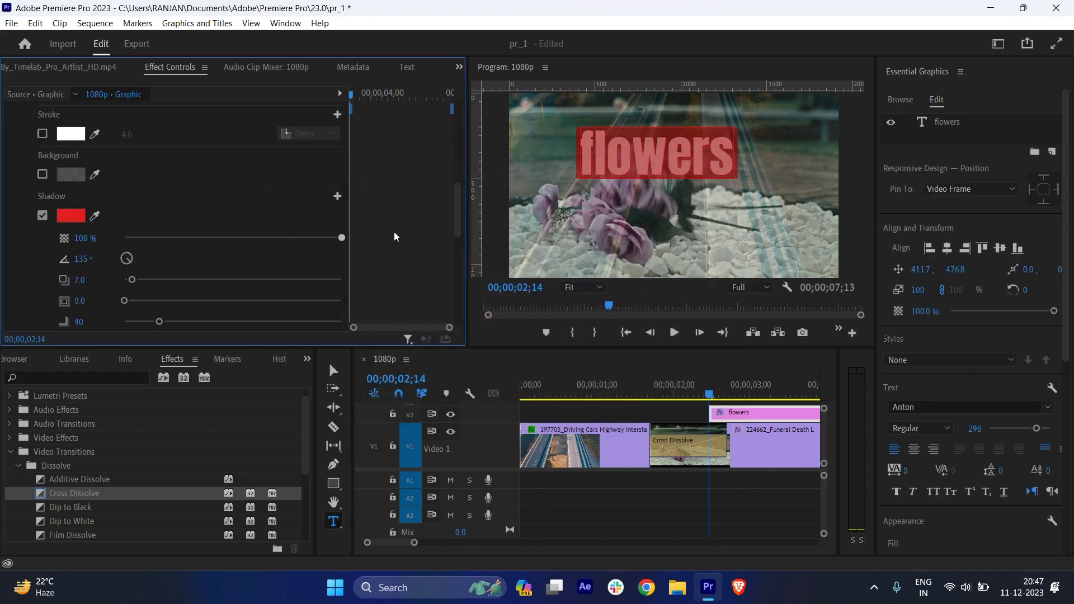
pyautogui.scroll(-4, 183, 233)
pyautogui.moveTo(159, 169); pyautogui.dragTo(220, 169)
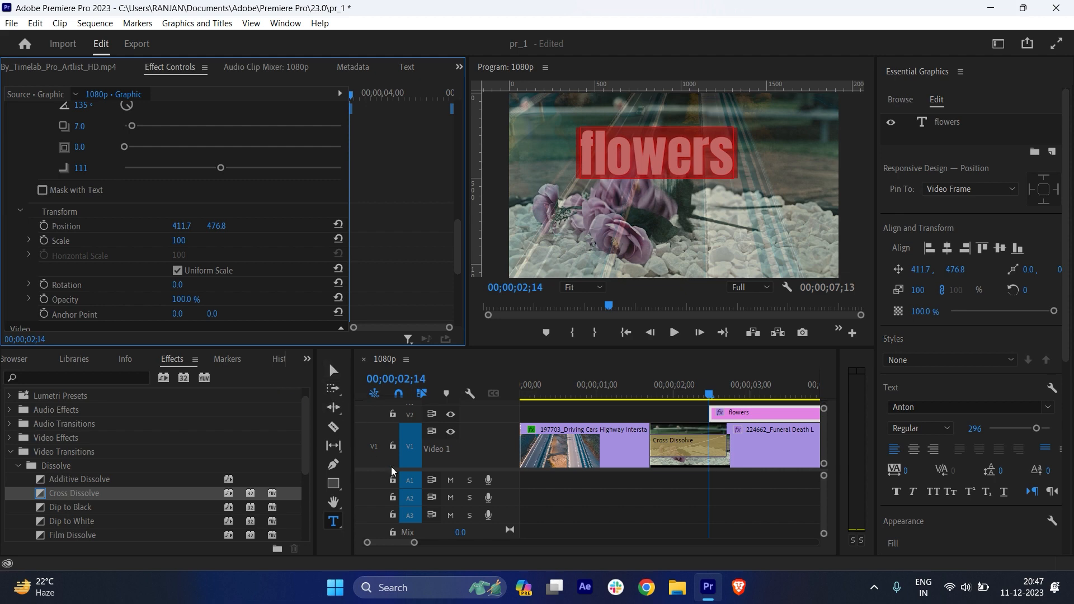
# Move the flowers title in the frame to about position 558.8, 639.8 and close the Essential Graphics panel.
pyautogui.click(340, 374)
pyautogui.moveTo(670, 156); pyautogui.dragTo(674, 191)
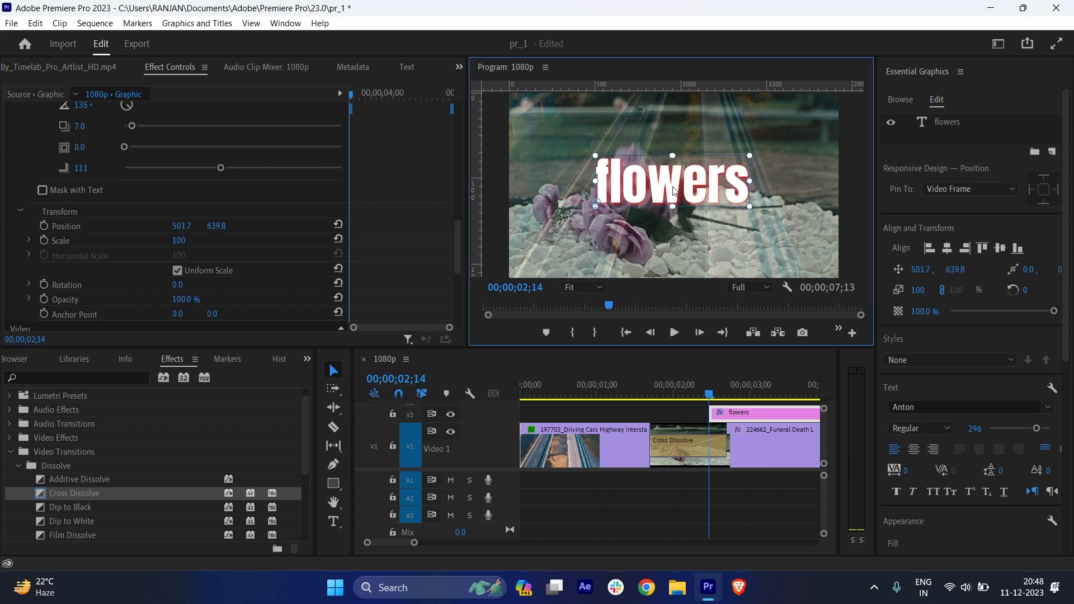
pyautogui.scroll(-5, 1000, 371)
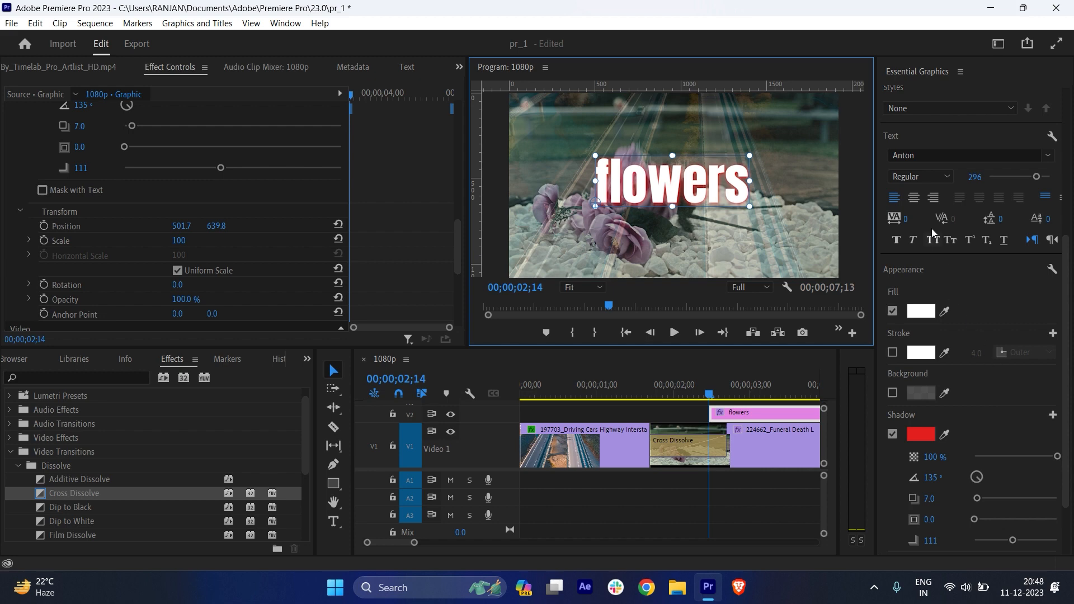
pyautogui.scroll(-2, 972, 350)
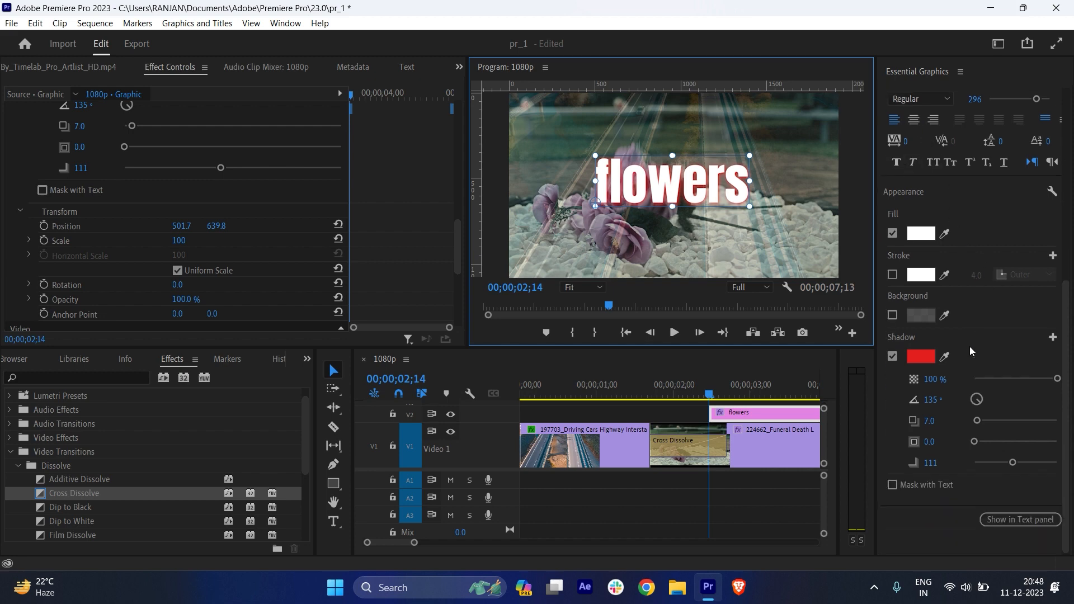
pyautogui.scroll(7, 948, 285)
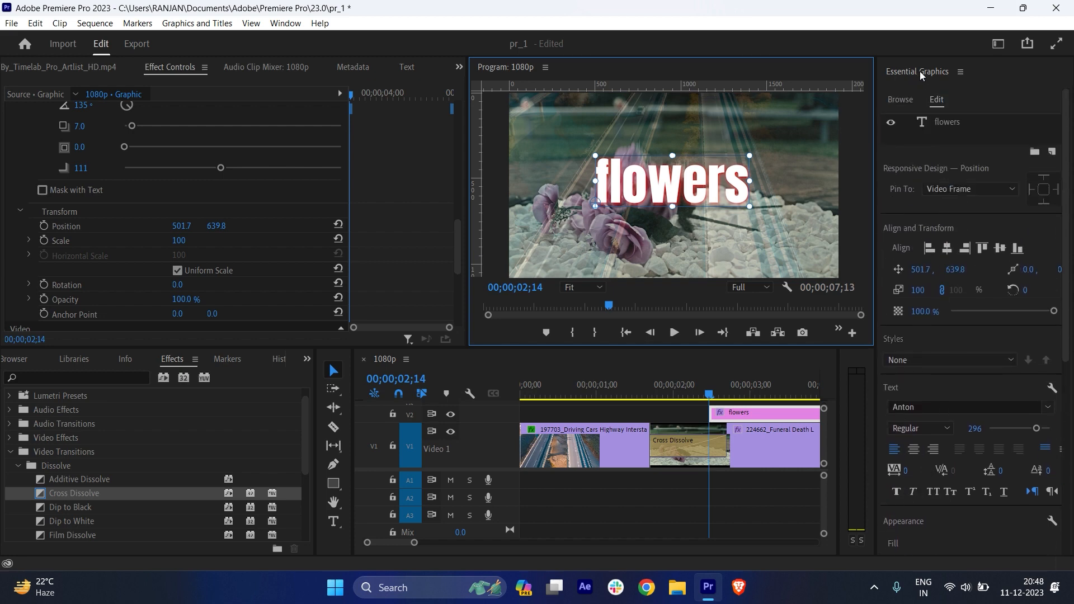
pyautogui.click(285, 22)
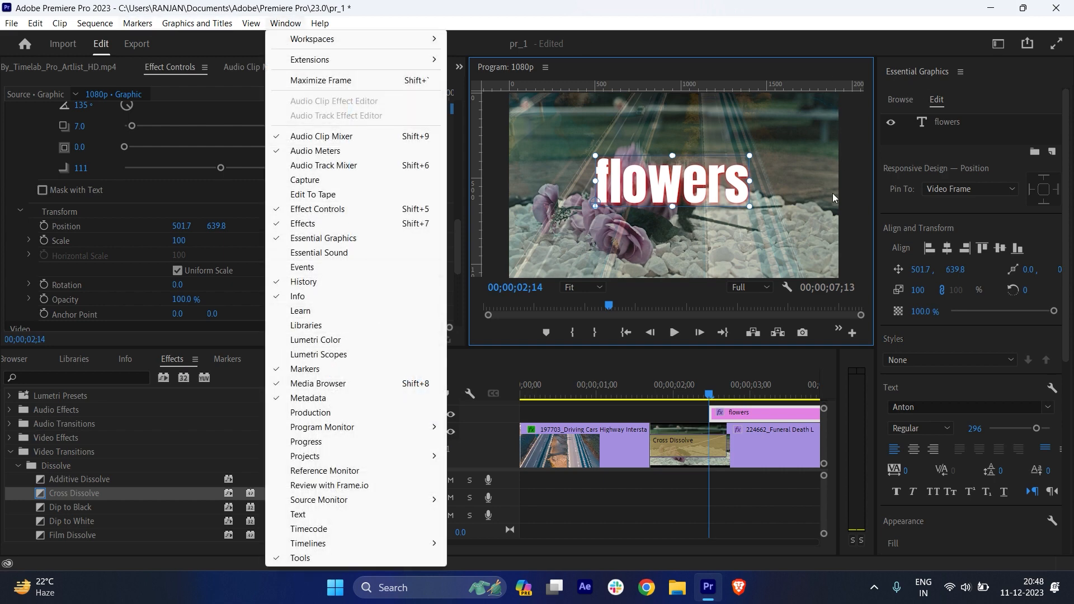
pyautogui.click(770, 376)
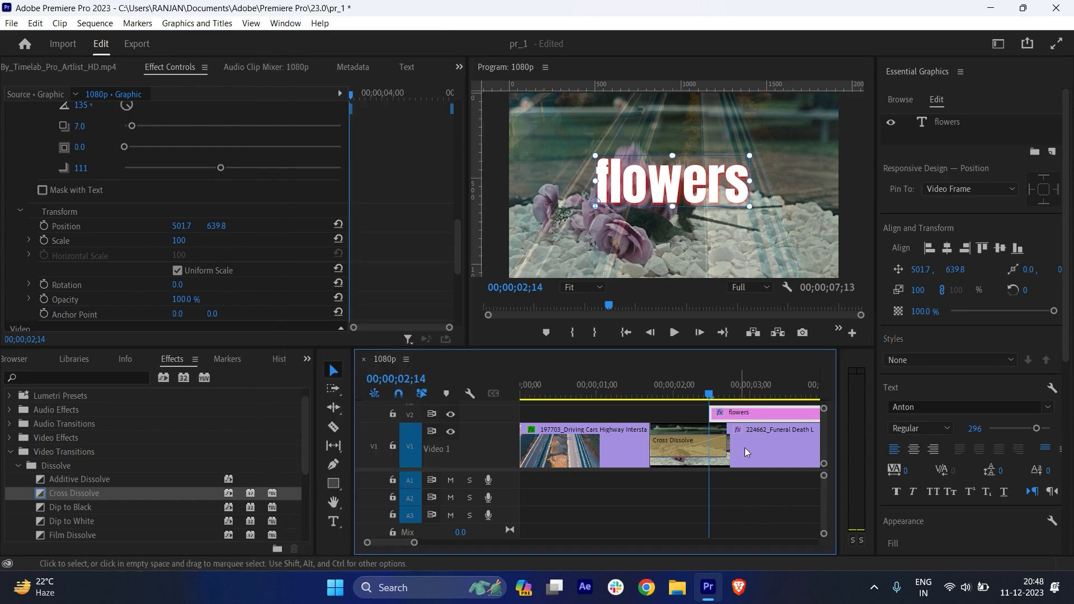
pyautogui.rightClick(899, 73)
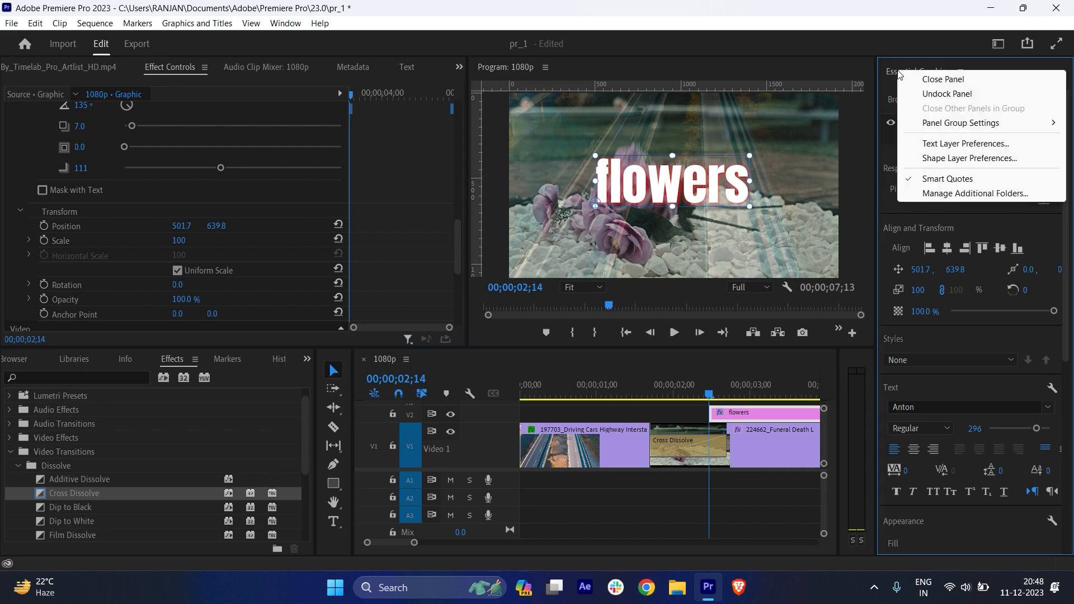
pyautogui.click(936, 82)
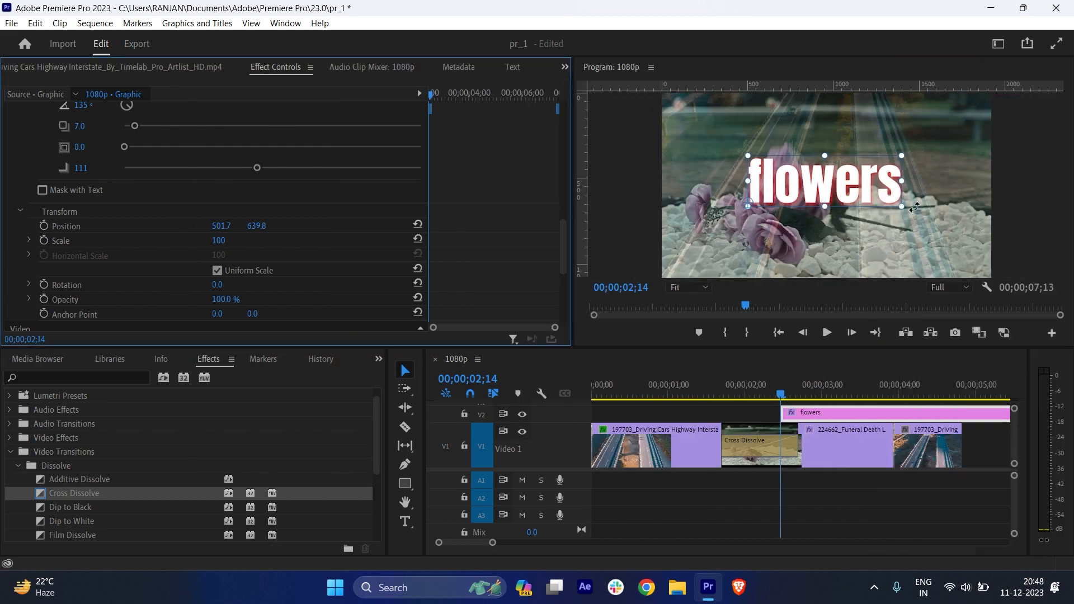
pyautogui.moveTo(807, 206); pyautogui.dragTo(818, 206)
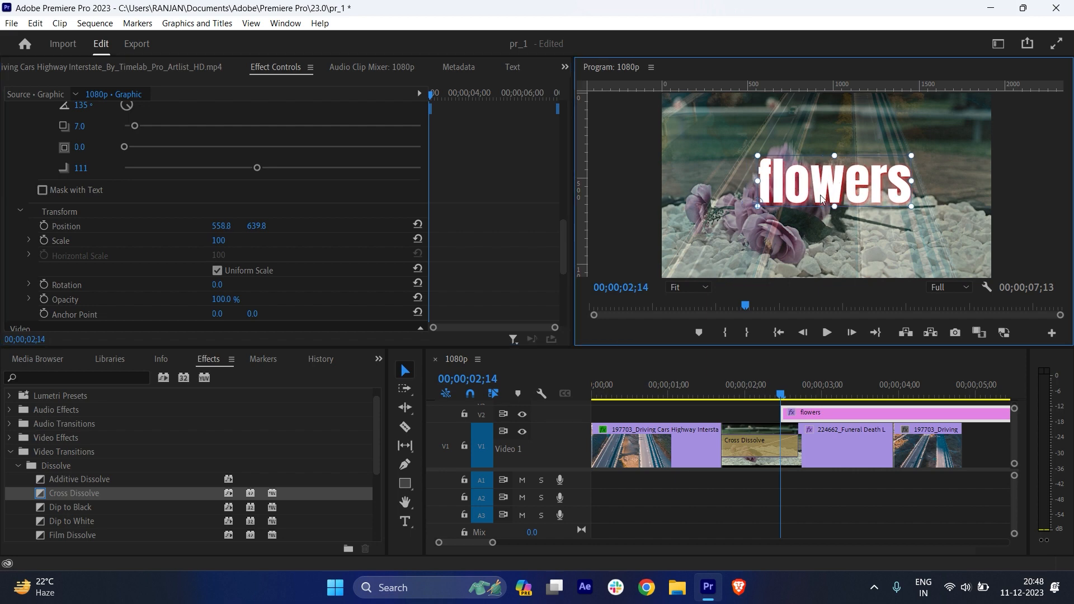
pyautogui.scroll(-3, 758, 446)
pyautogui.rightClick(752, 446)
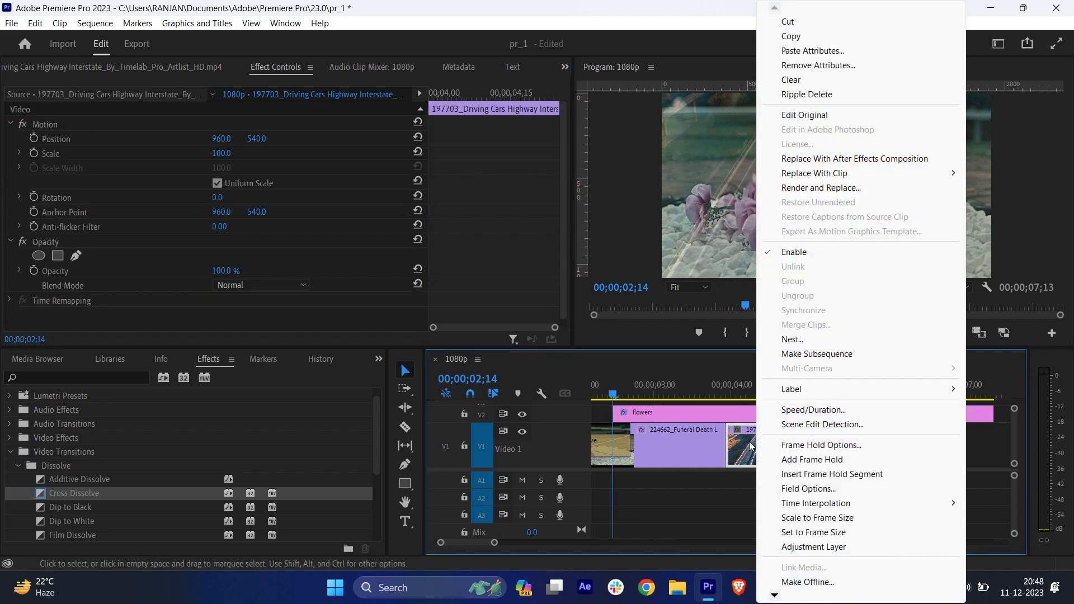
pyautogui.click(705, 478)
# Move the flowers title clip to the sequence start, split it where the cross dissolve begins, and delete the remainder.
pyautogui.scroll(3, 704, 478)
pyautogui.moveTo(827, 414); pyautogui.dragTo(638, 414)
pyautogui.press('c')
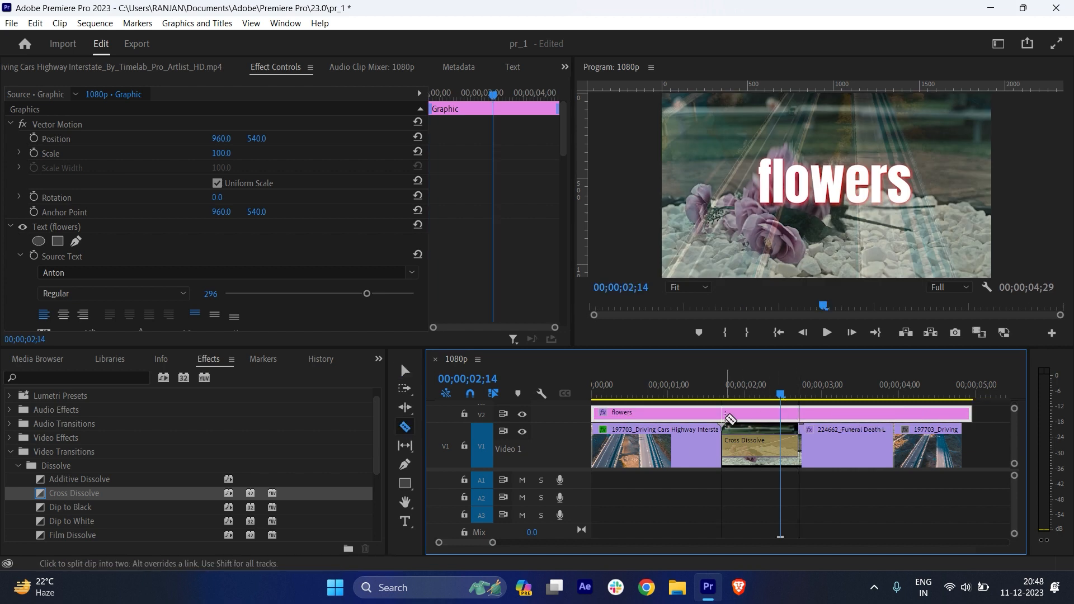
pyautogui.click(725, 415)
pyautogui.press('v')
pyautogui.click(761, 419)
pyautogui.press('Delete')
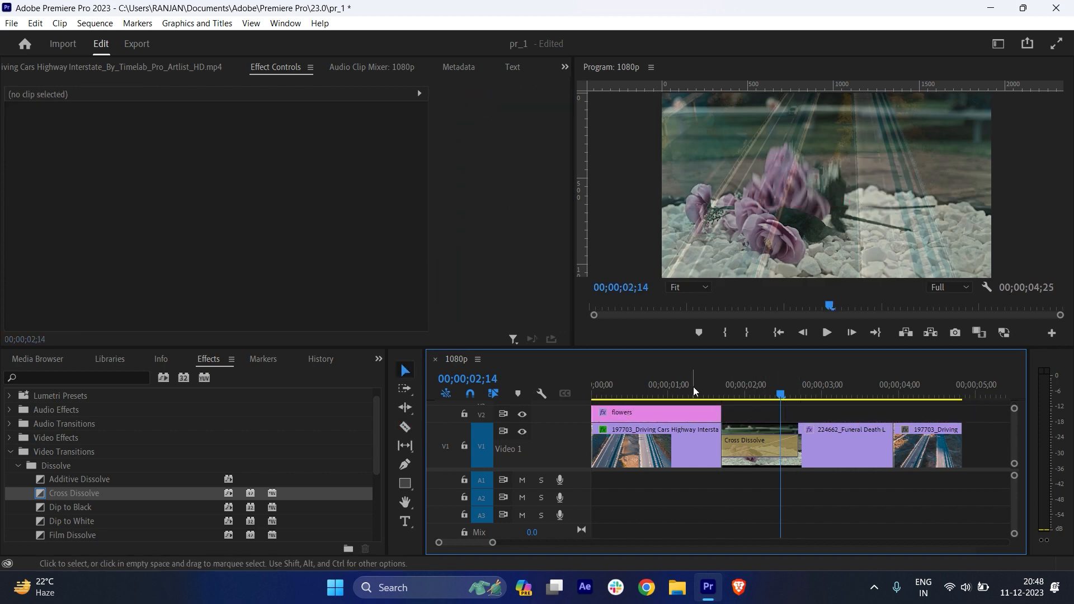
# Play back the sequence from the beginning with the flowers title over the first highway clip.
pyautogui.click(682, 391)
pyautogui.press('Home')
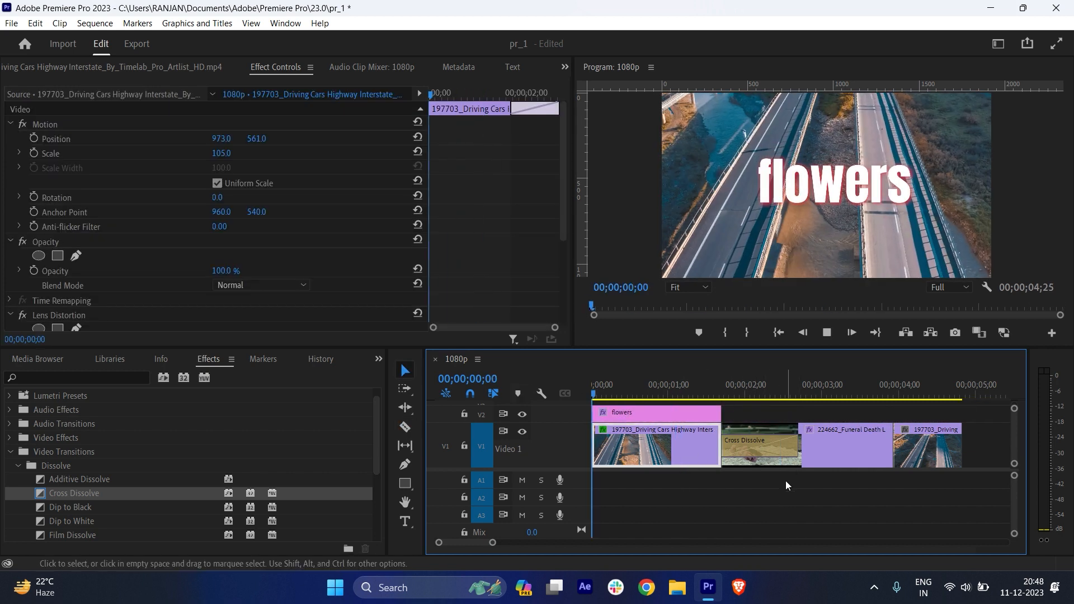
pyautogui.click(827, 333)
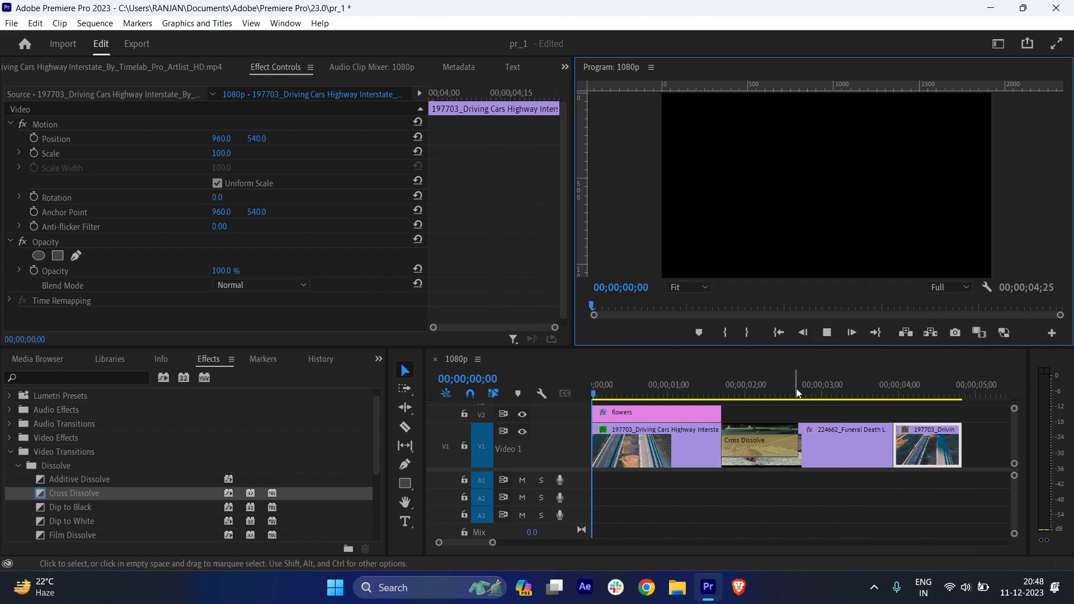
# Mark the in-to-out range from the sequence start to the end of the last clip at 00;00;04;25.
pyautogui.click(837, 429)
pyautogui.click(969, 397)
pyautogui.moveTo(970, 396); pyautogui.dragTo(963, 399)
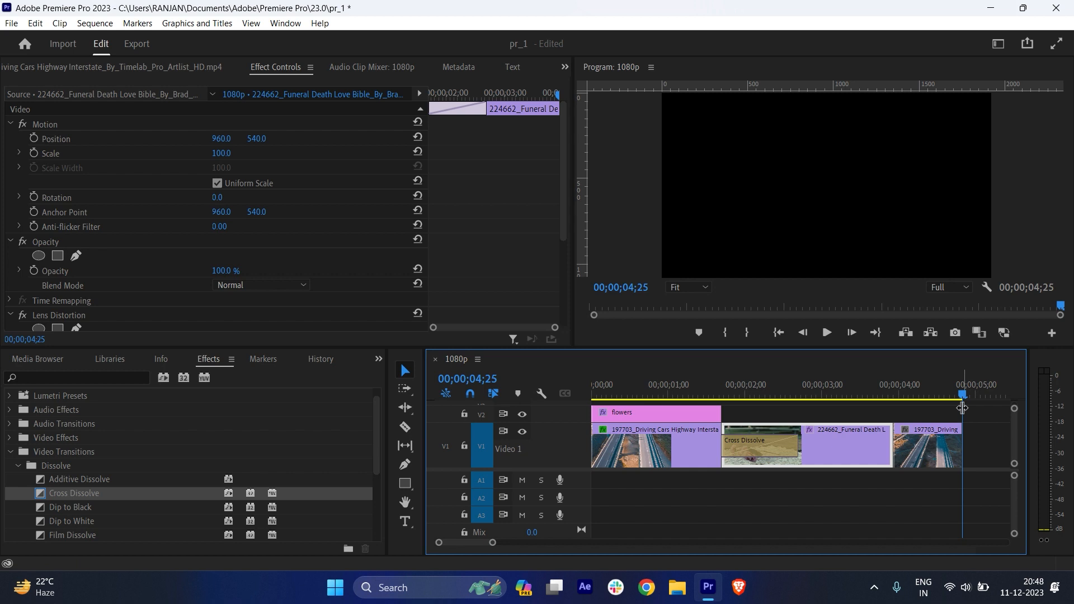
pyautogui.click(650, 392)
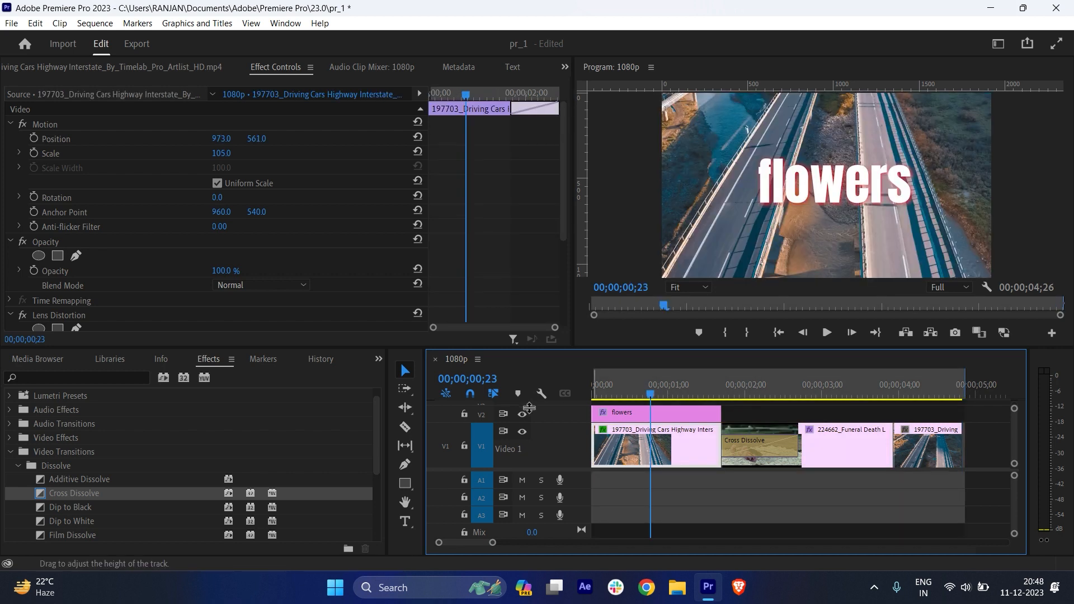
pyautogui.press('Home')
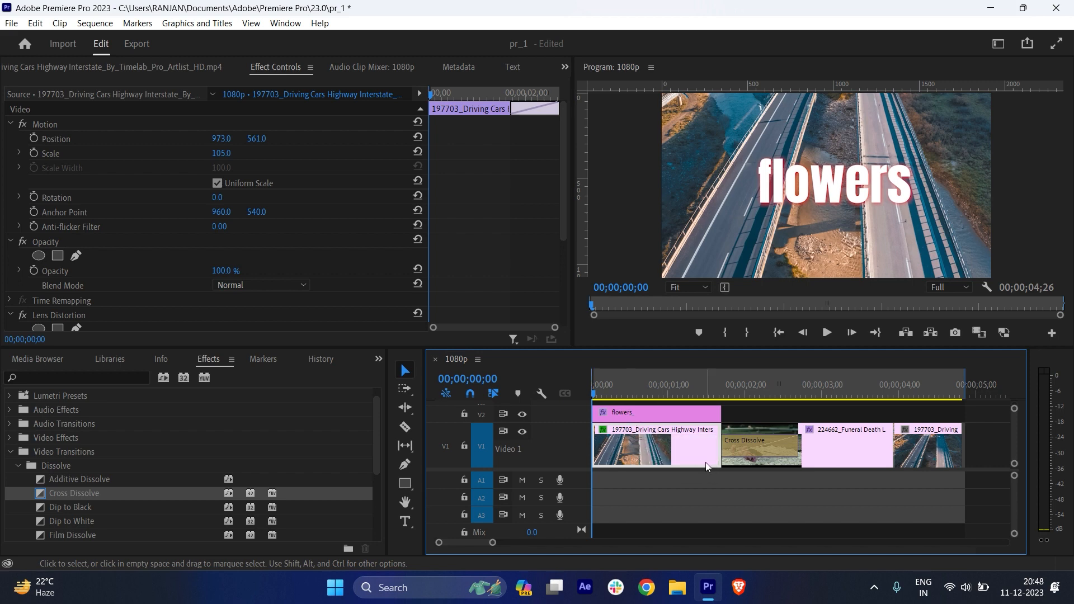
# Set up a media file export of the sequence named flowers, saved to the Desktop.
pyautogui.click(134, 44)
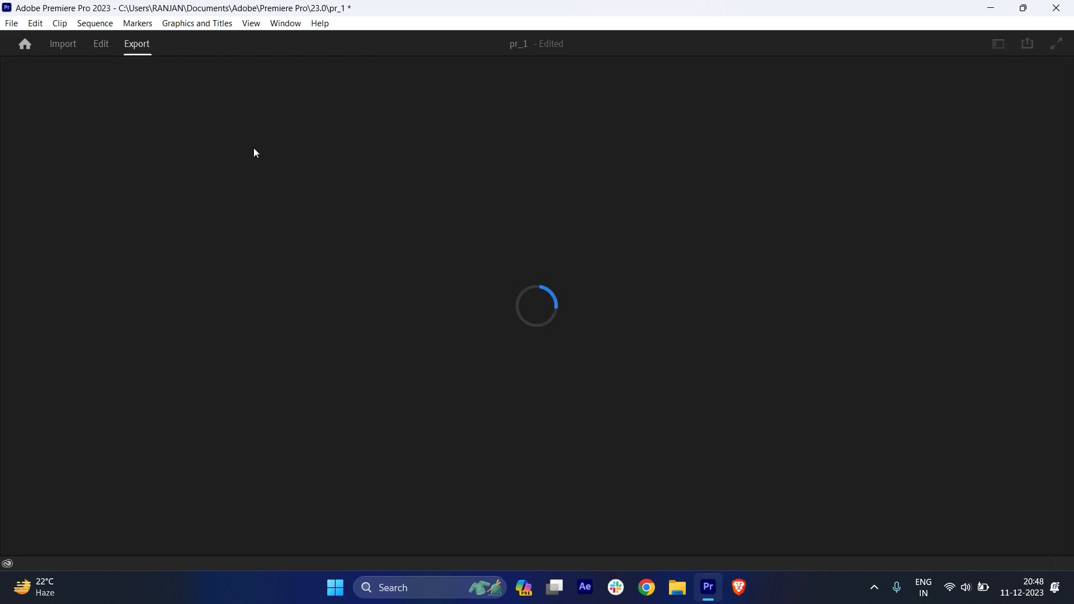
pyautogui.click(374, 113)
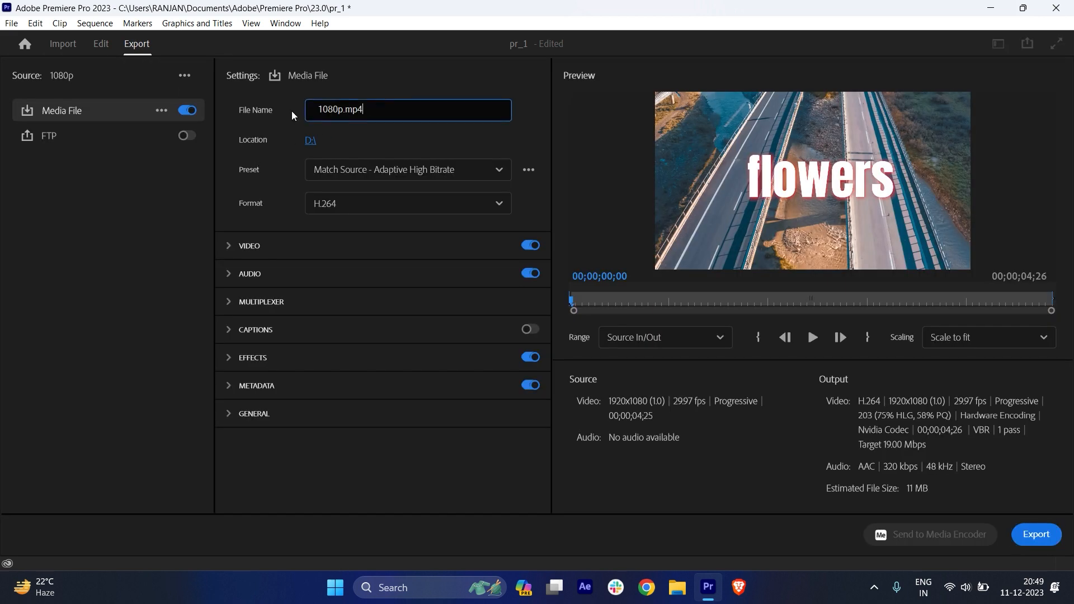
pyautogui.moveTo(376, 109); pyautogui.dragTo(284, 102)
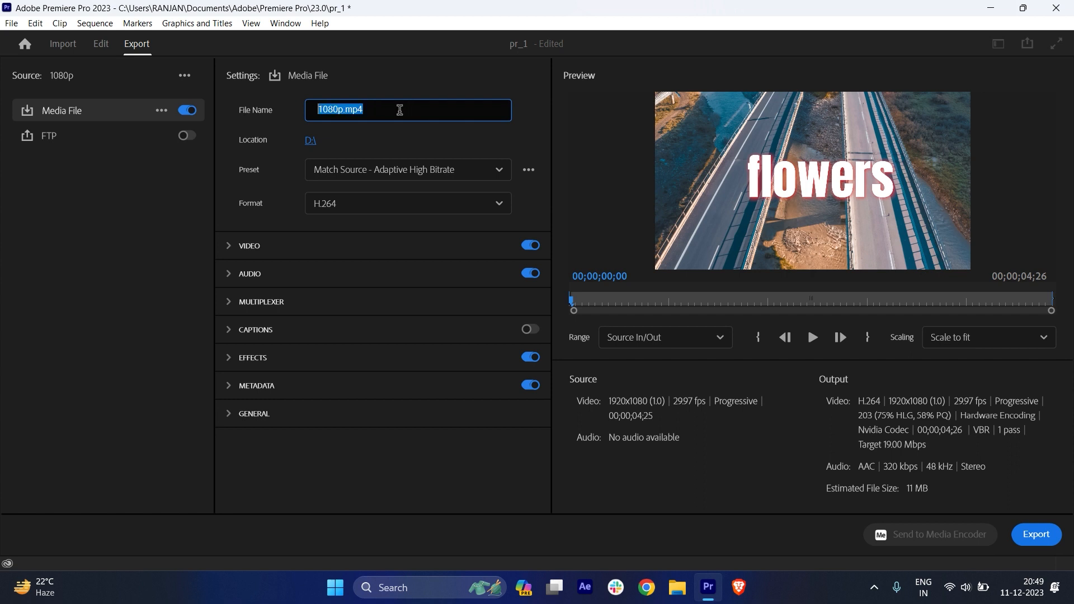
pyautogui.write('flowers')
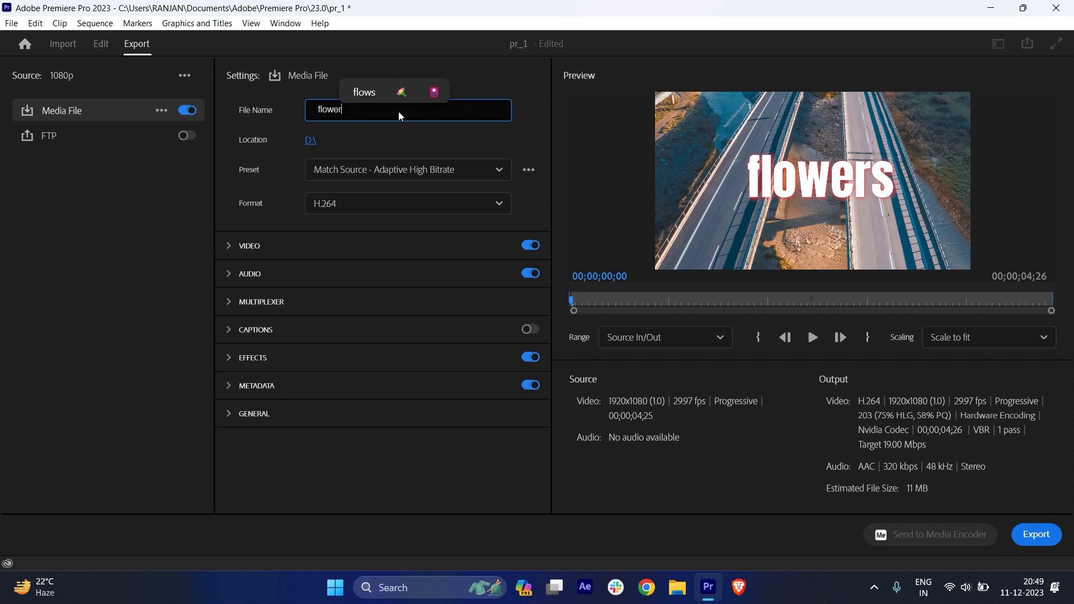
pyautogui.click(311, 141)
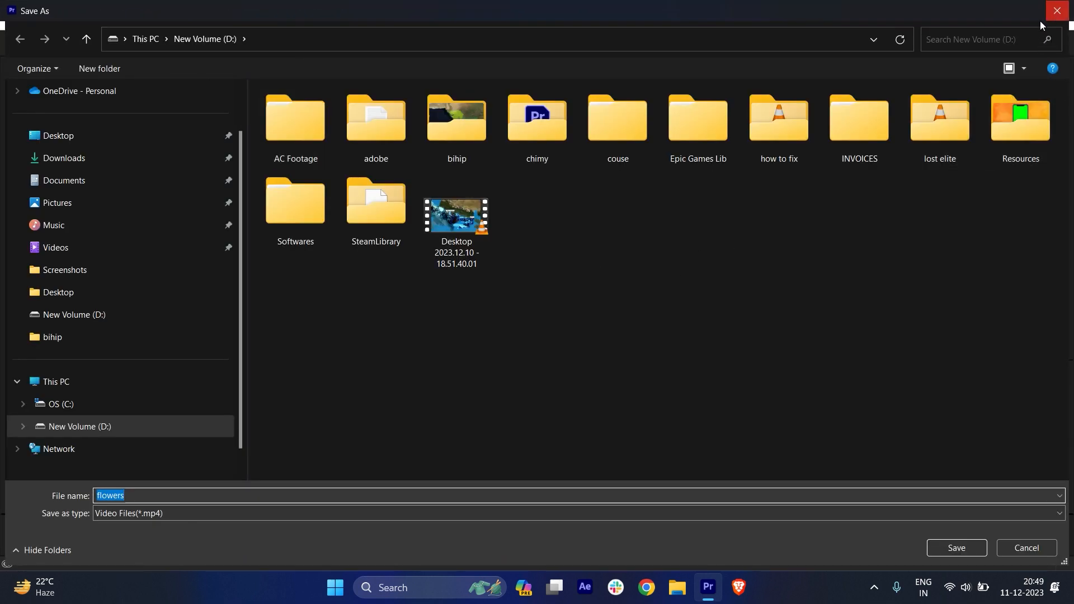
pyautogui.click(59, 136)
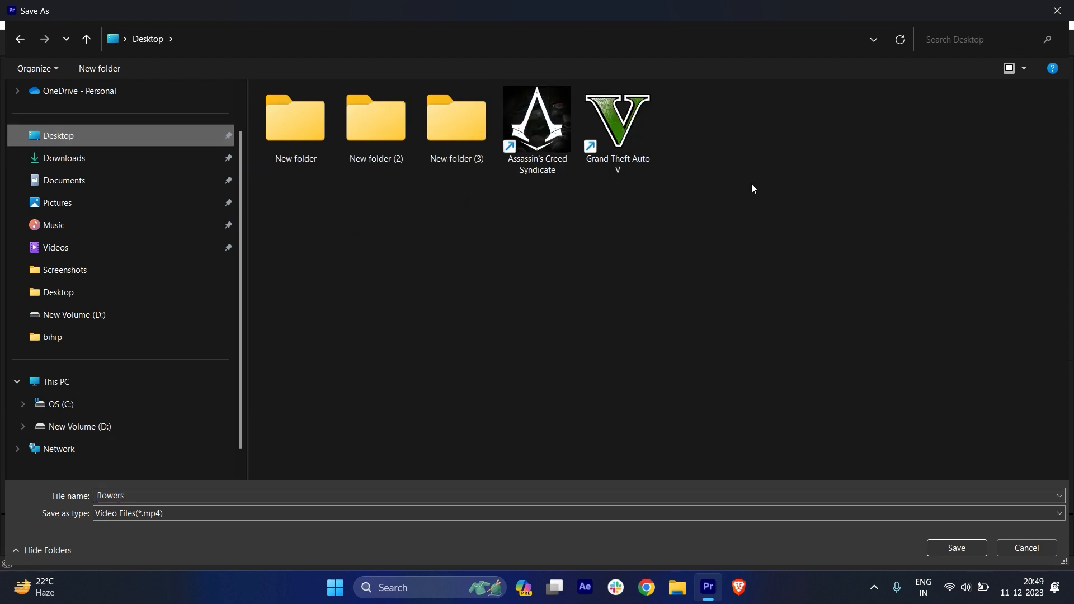
pyautogui.click(946, 545)
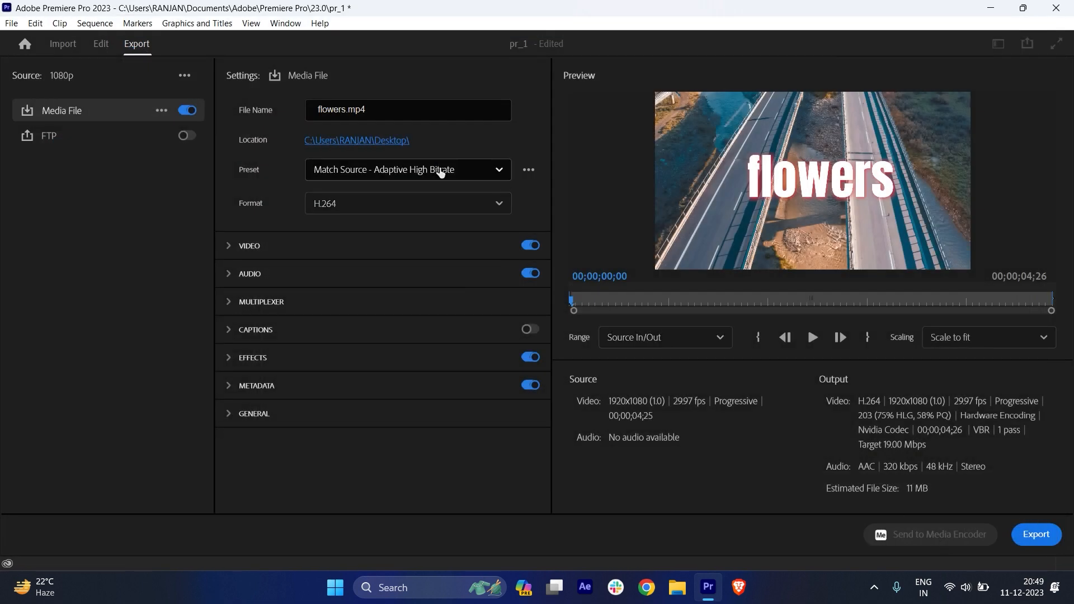
# Export the video as H.264 with the Match Source - Adaptive High Bitrate preset.
pyautogui.click(369, 169)
pyautogui.click(392, 287)
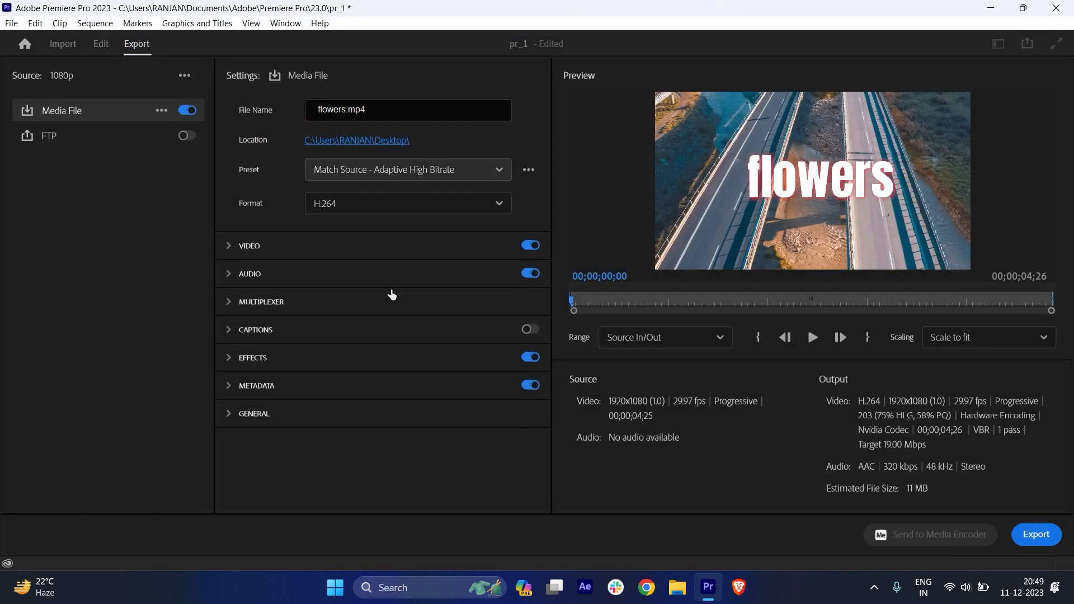
pyautogui.click(1035, 536)
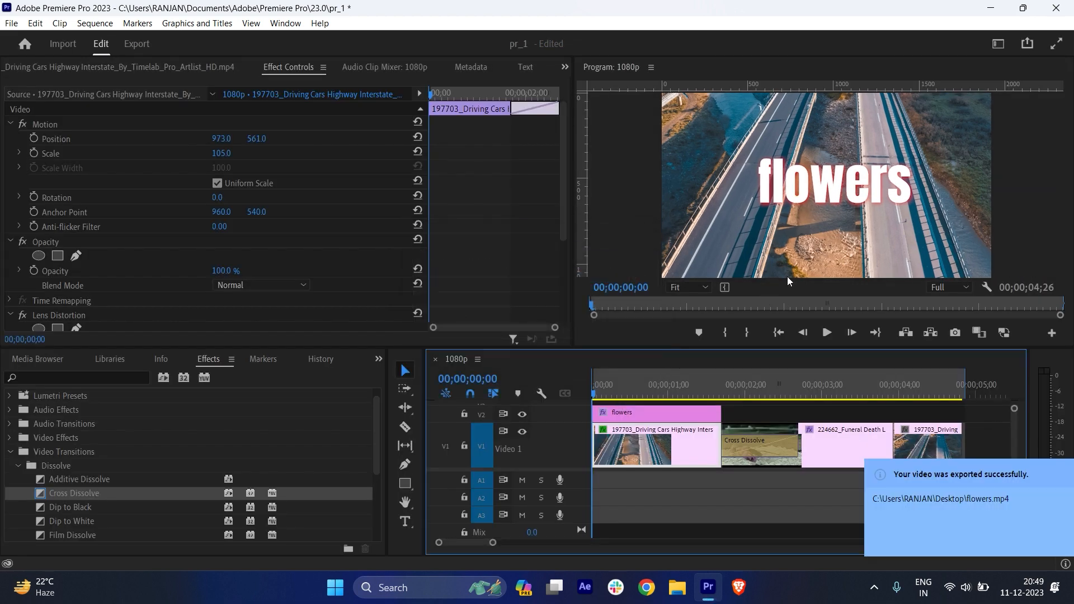
# Play the exported flowers video from the Desktop in VLC, close it, and return to Premiere Pro.
pyautogui.click(994, 11)
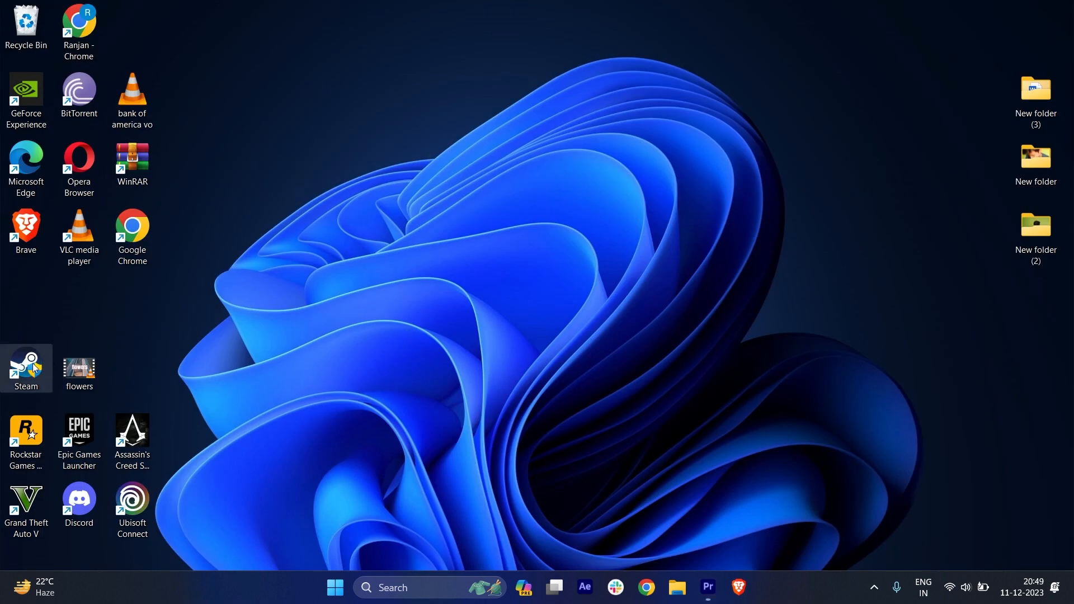
pyautogui.moveTo(87, 380); pyautogui.dragTo(298, 107)
pyautogui.doubleClick(297, 108)
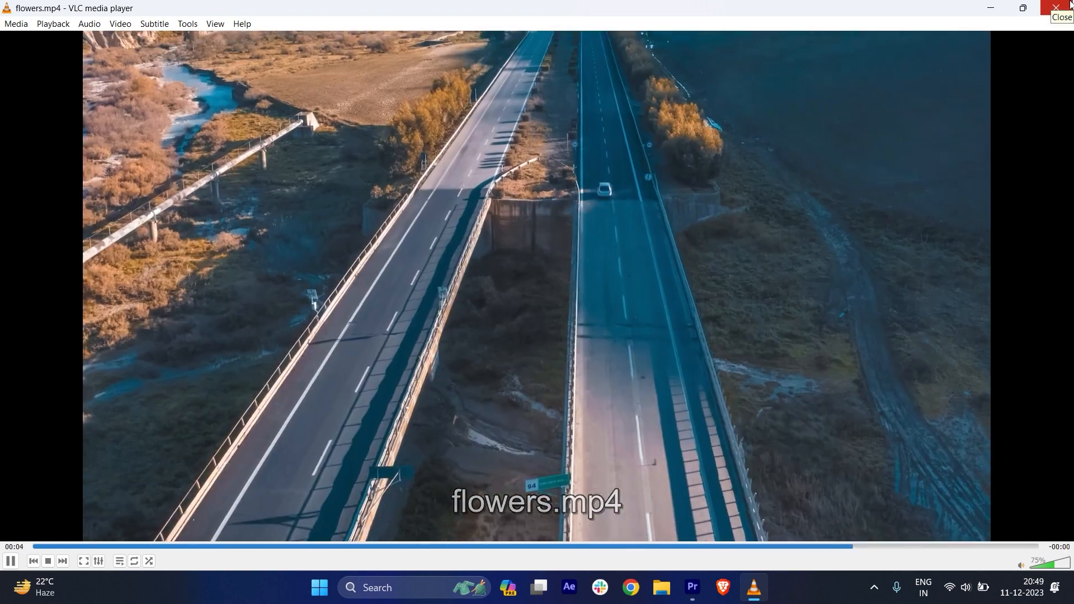
pyautogui.click(1068, 5)
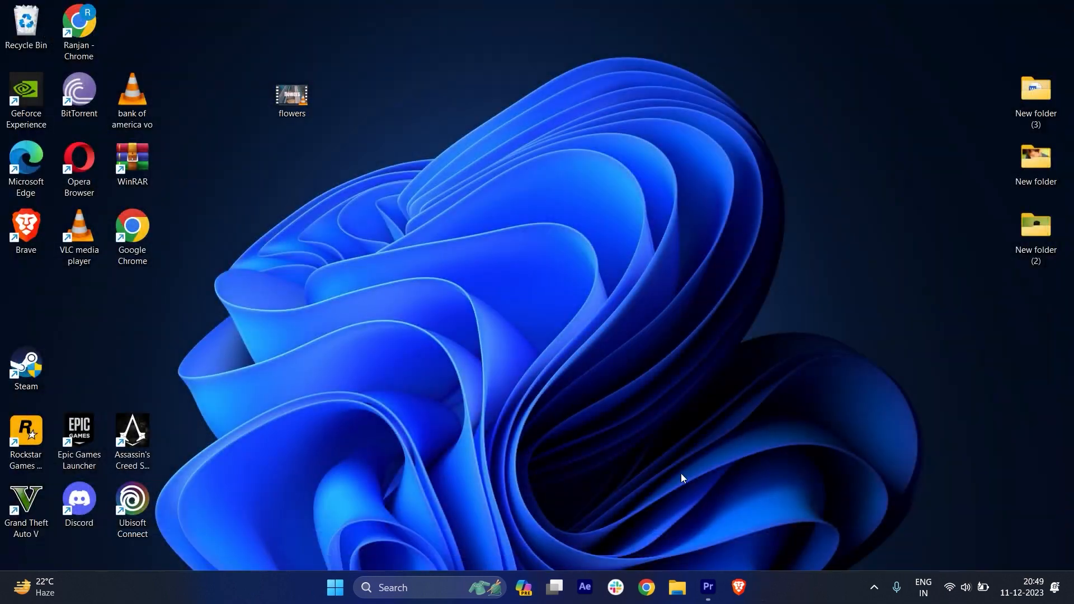
pyautogui.click(700, 587)
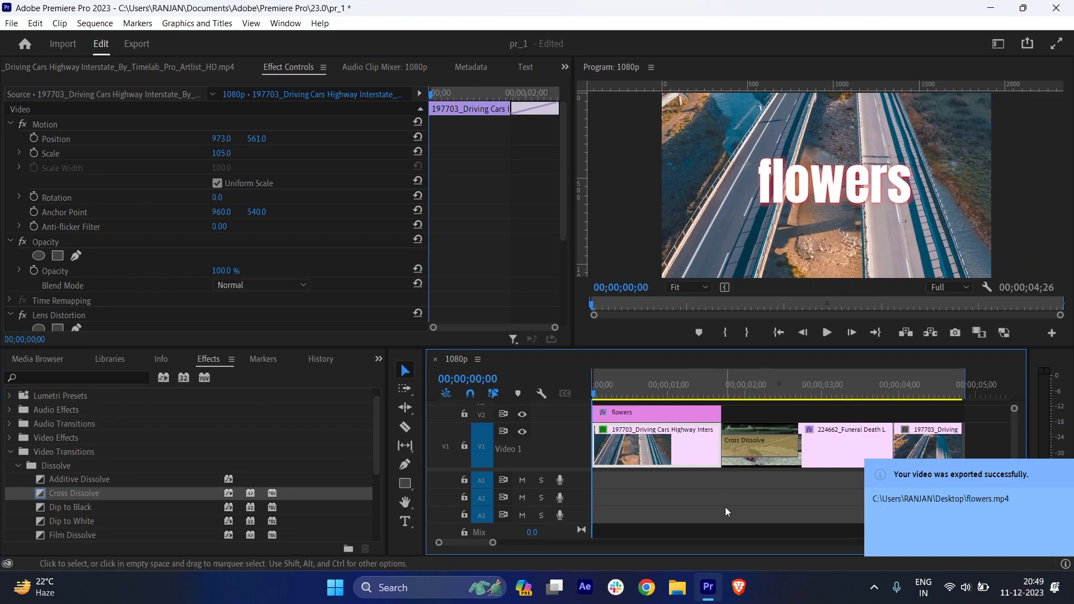